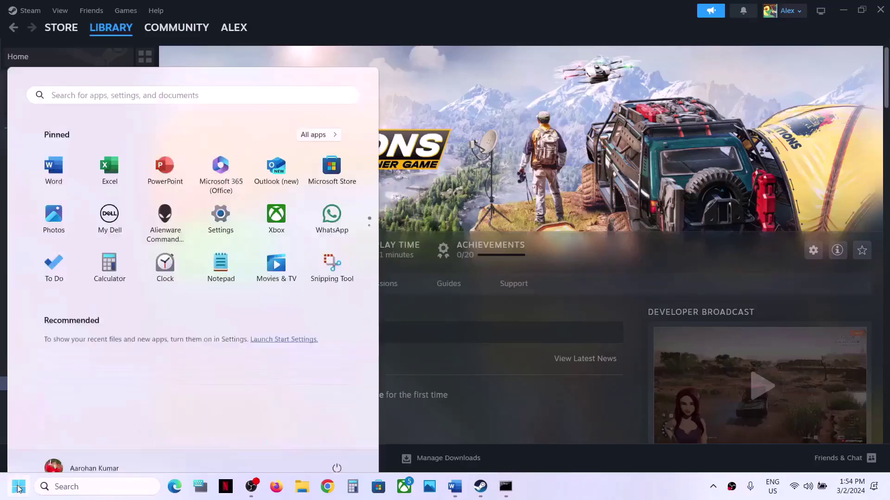
pyautogui.click(336, 447)
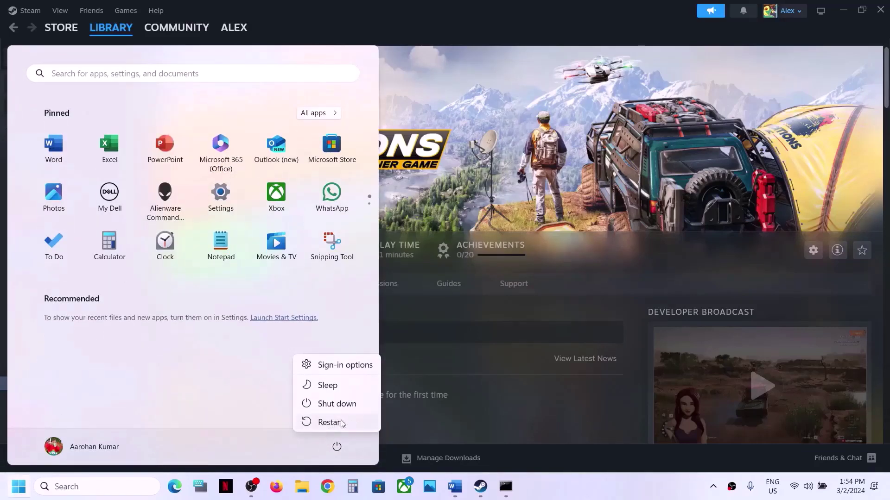
pyautogui.press('Escape')
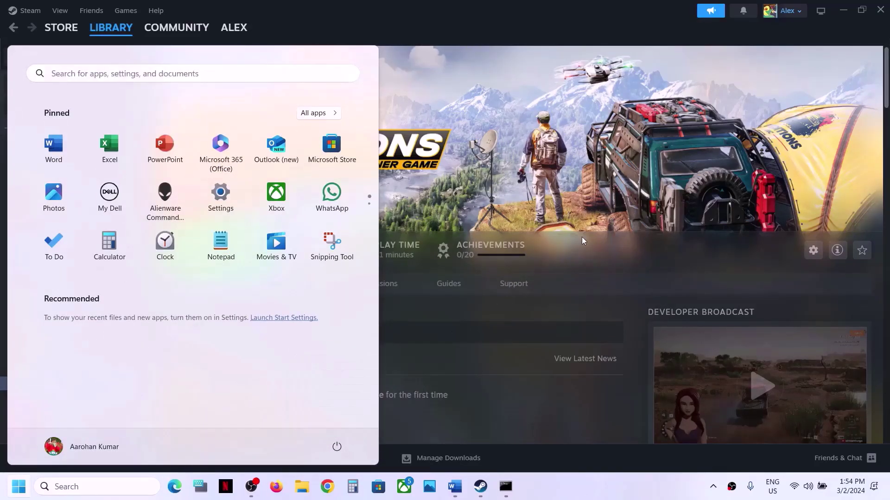
pyautogui.click(510, 114)
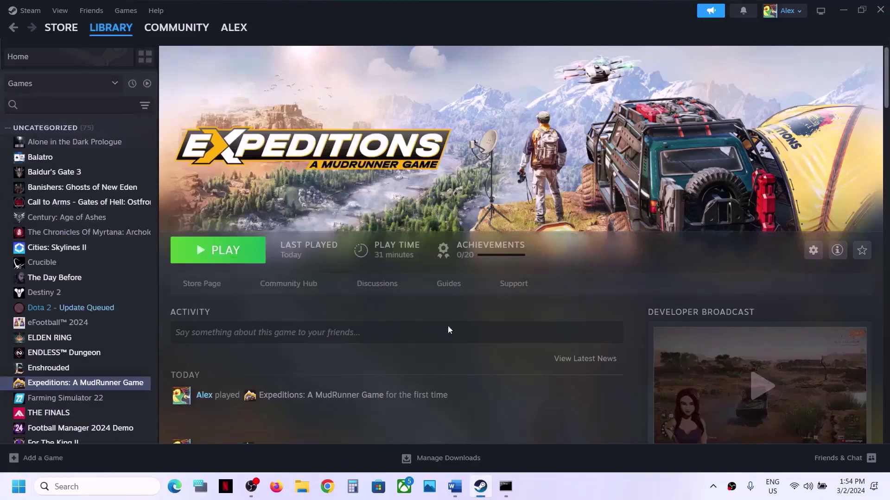
# Switch to the Mudrunner Word document and highlight the Step 2 advice about waiting a few minutes after the first launch.
pyautogui.click(456, 492)
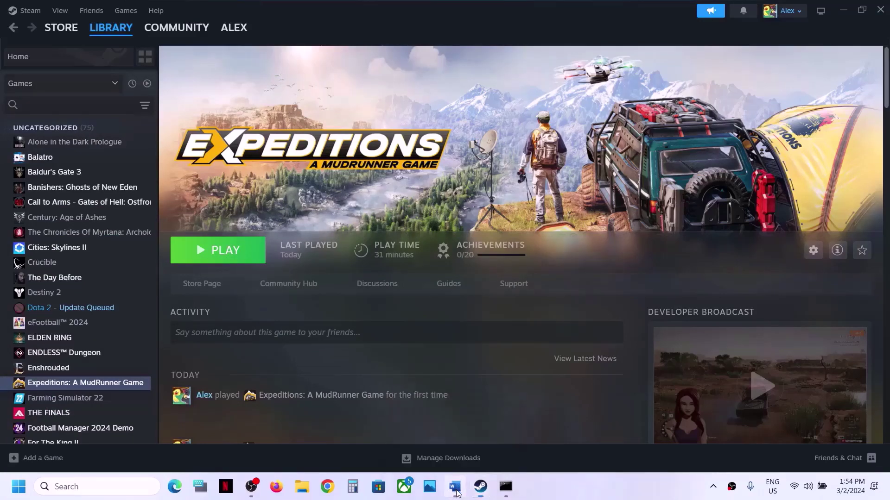
pyautogui.scroll(-2, 297, 309)
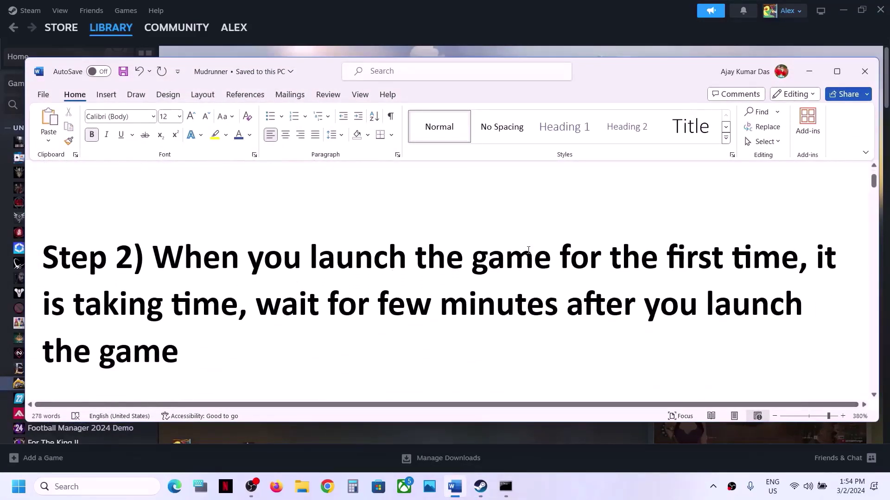
pyautogui.moveTo(557, 251); pyautogui.dragTo(240, 308)
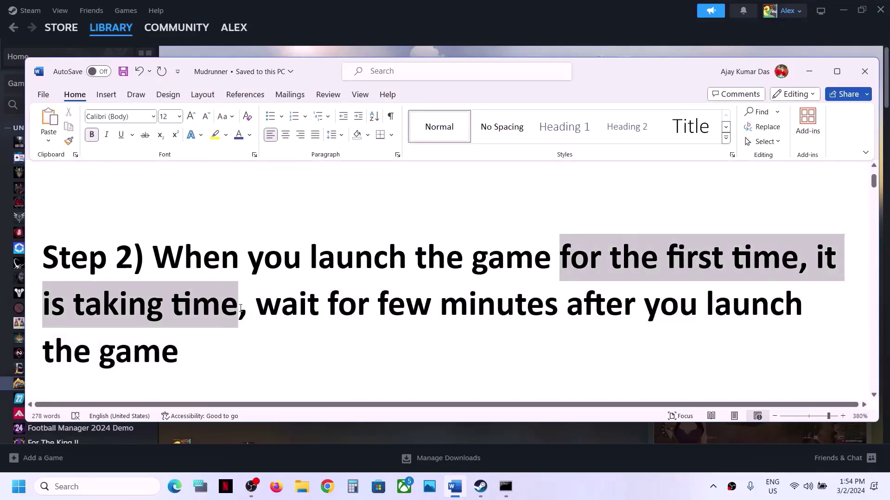
pyautogui.moveTo(255, 306); pyautogui.dragTo(176, 365)
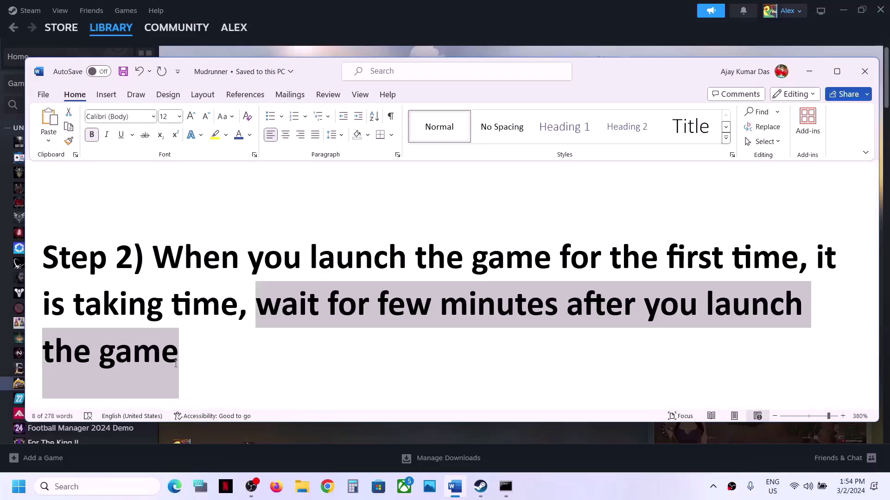
pyautogui.click(176, 363)
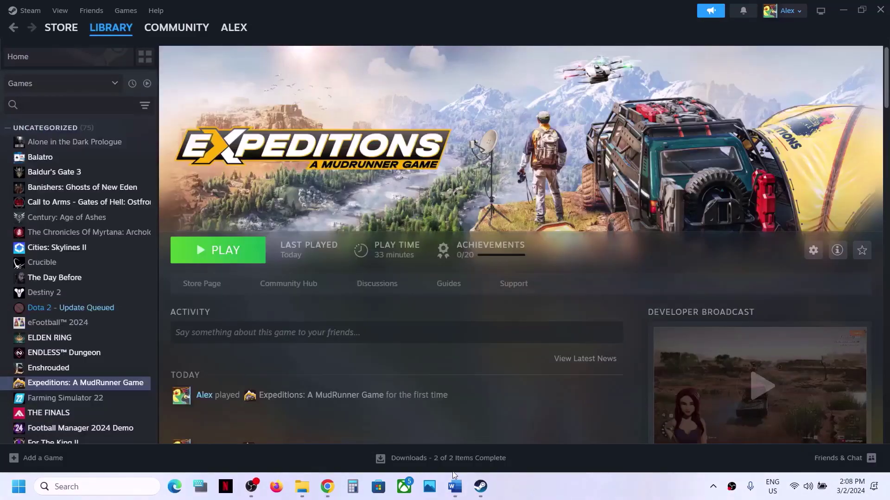
# Bring the Mudrunner Word document back up and highlight the Step 3 instruction about running the game using the shortcut.
pyautogui.click(455, 486)
pyautogui.scroll(3, 166, 194)
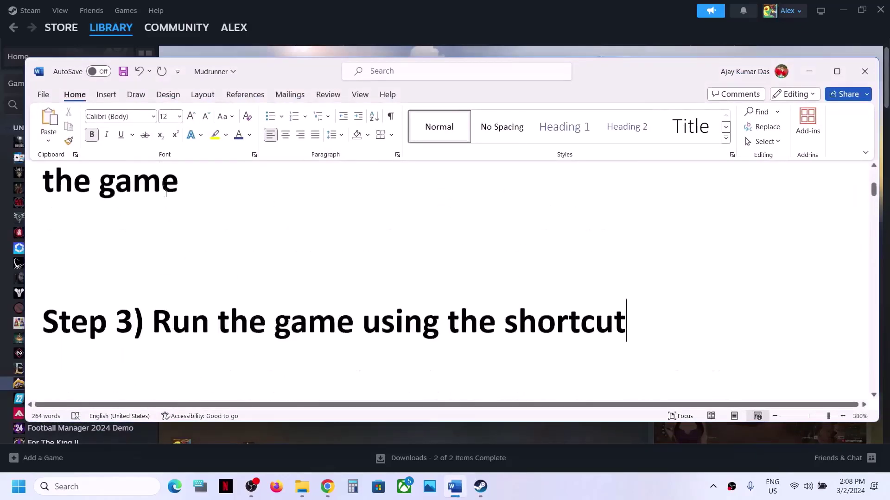
pyautogui.scroll(1, 166, 194)
pyautogui.moveTo(166, 353); pyautogui.dragTo(626, 356)
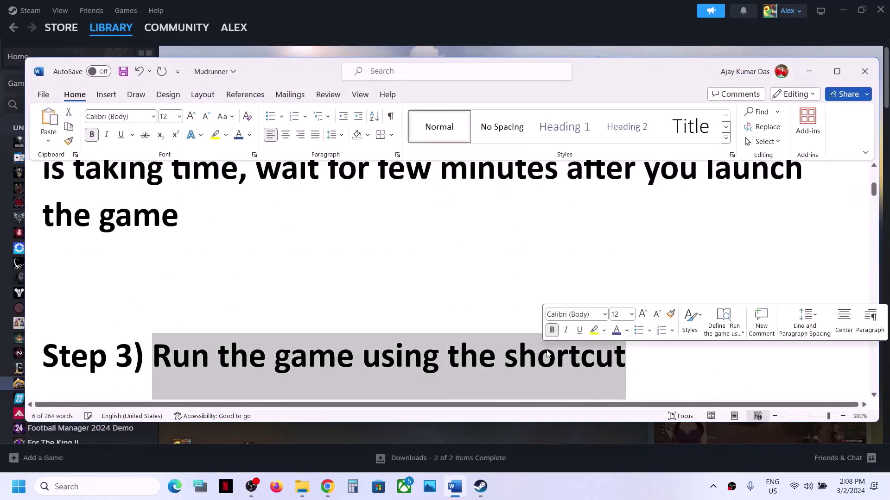
# Launch Expeditions A MudRunner Game from its desktop shortcut and close the game window once it has opened.
pyautogui.press('super+d')
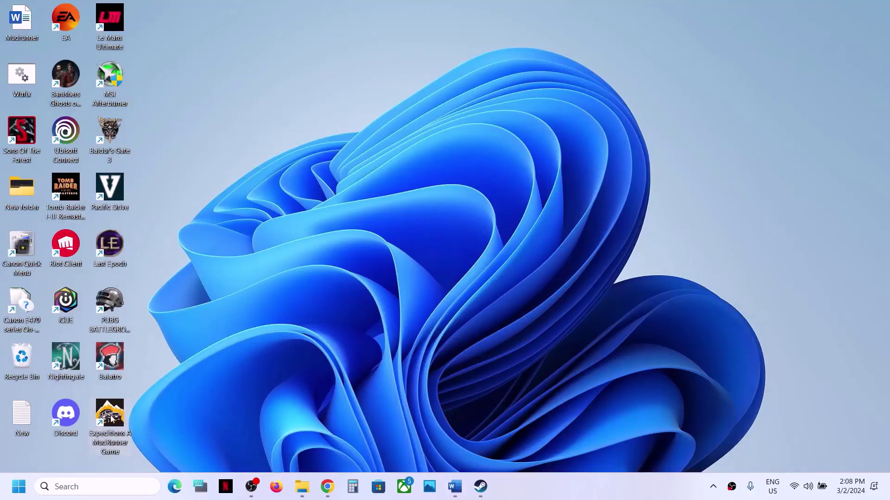
pyautogui.rightClick(111, 419)
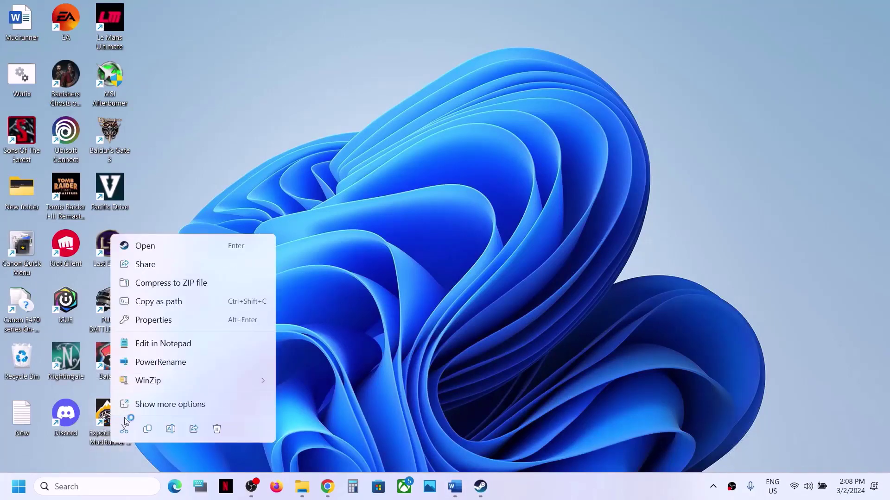
pyautogui.click(103, 421)
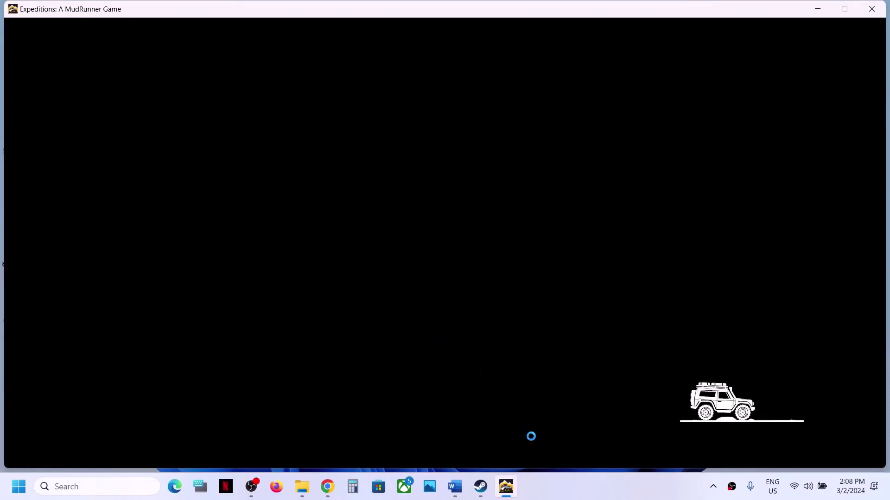
pyautogui.rightClick(505, 496)
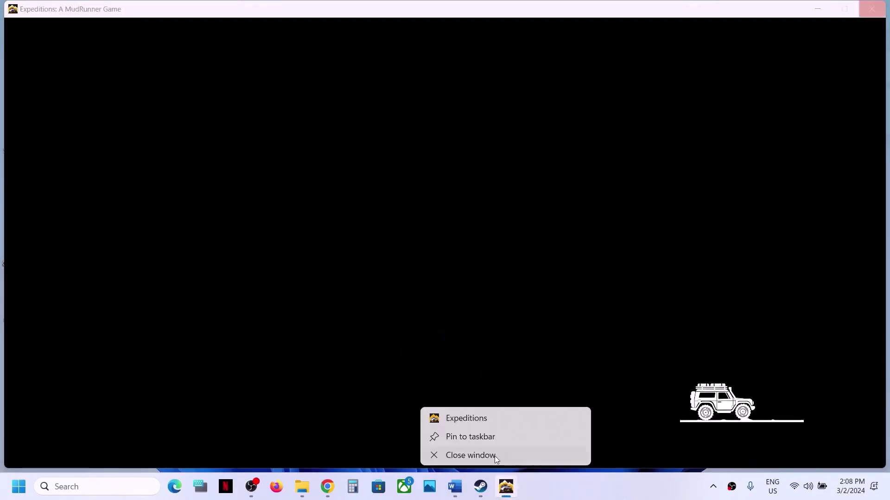
pyautogui.click(493, 456)
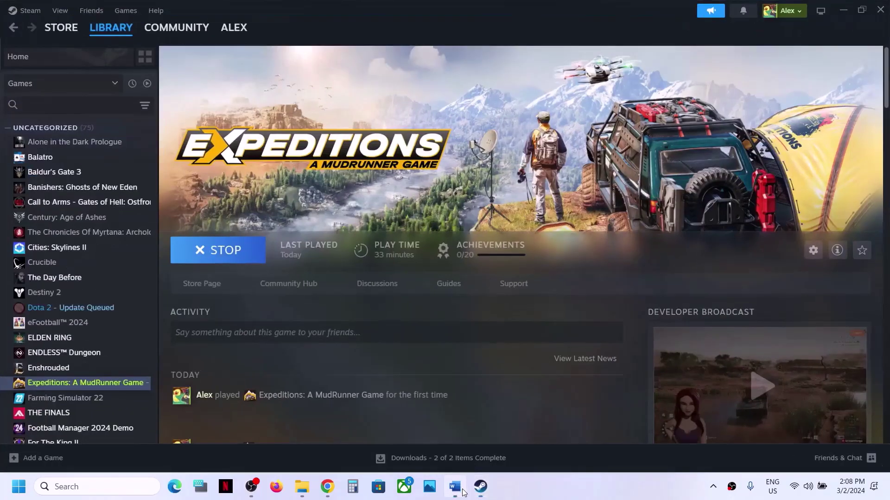
# Return to the Mudrunner Word document and highlight the Step 4 instruction on allowing the game in the antivirus program and Windows Security.
pyautogui.click(463, 492)
pyautogui.scroll(-5, 331, 328)
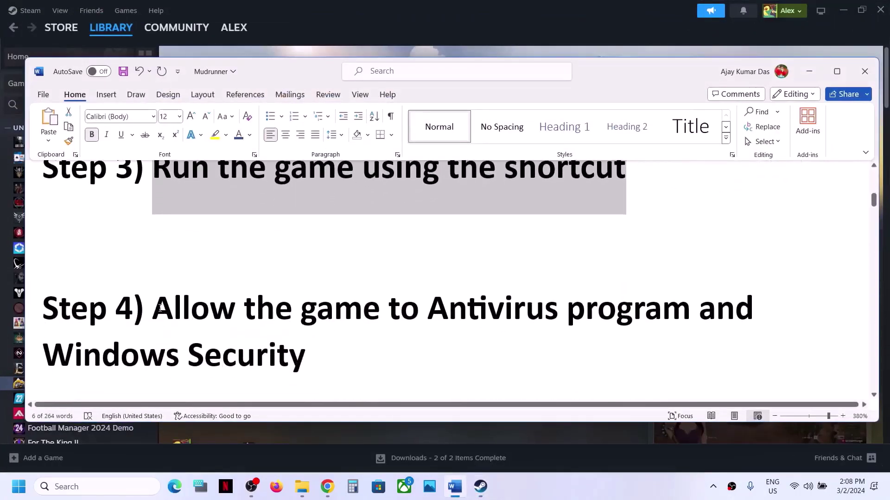
pyautogui.moveTo(160, 308); pyautogui.dragTo(606, 311)
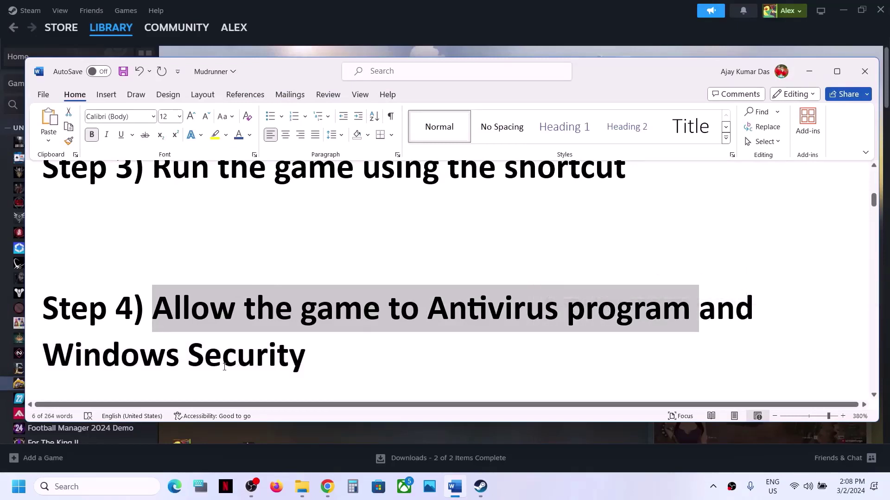
pyautogui.moveTo(85, 348); pyautogui.dragTo(296, 352)
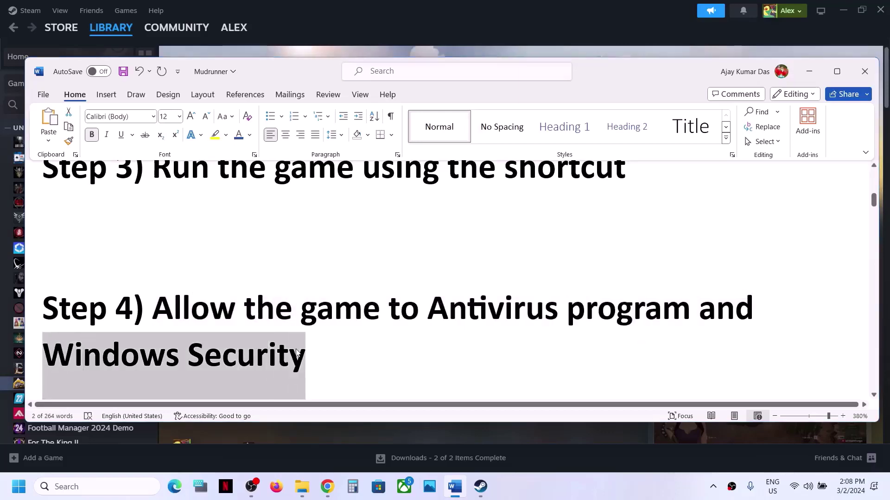
# Open the page for allowing an app through Controlled folder access in the ransomware protection settings of Windows Security.
pyautogui.press('super+i')
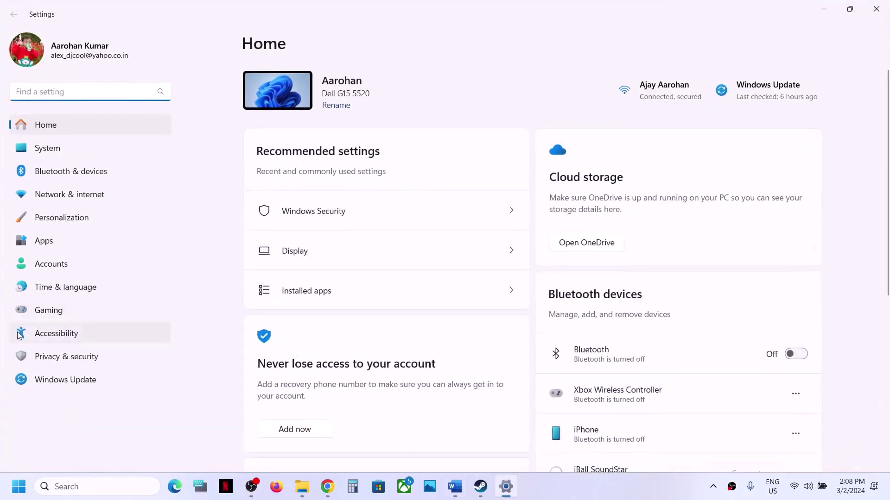
pyautogui.click(38, 360)
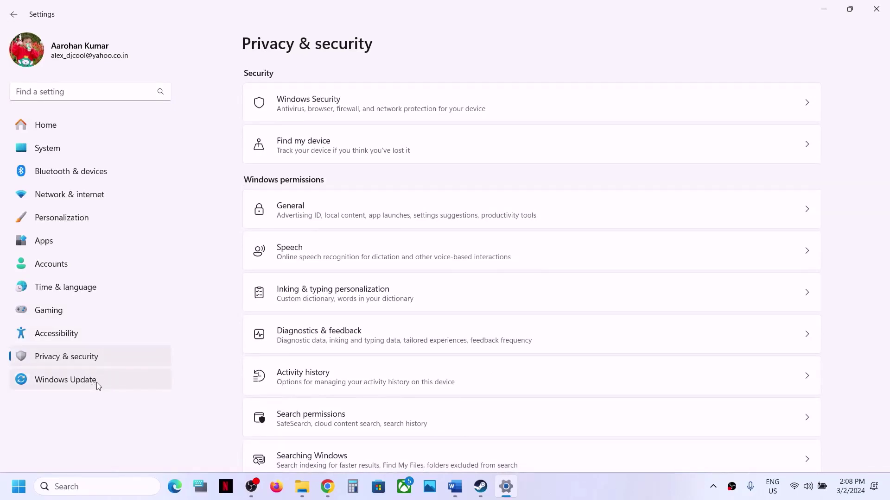
pyautogui.click(320, 113)
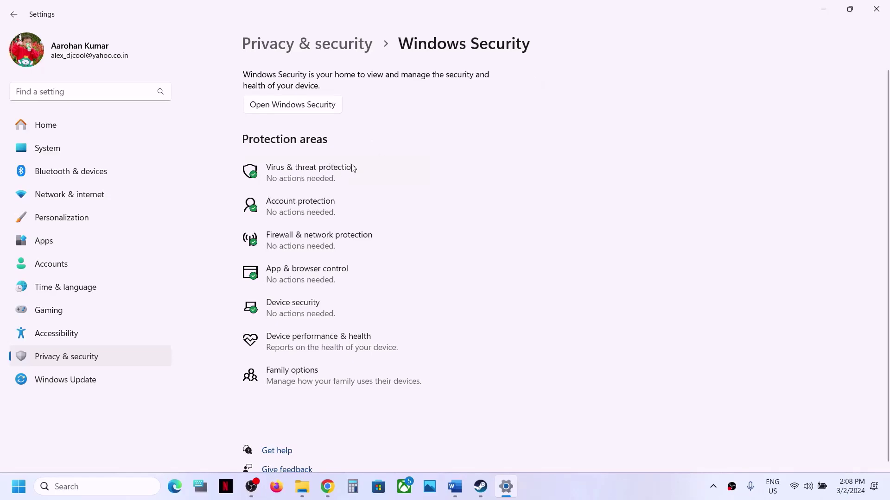
pyautogui.click(353, 168)
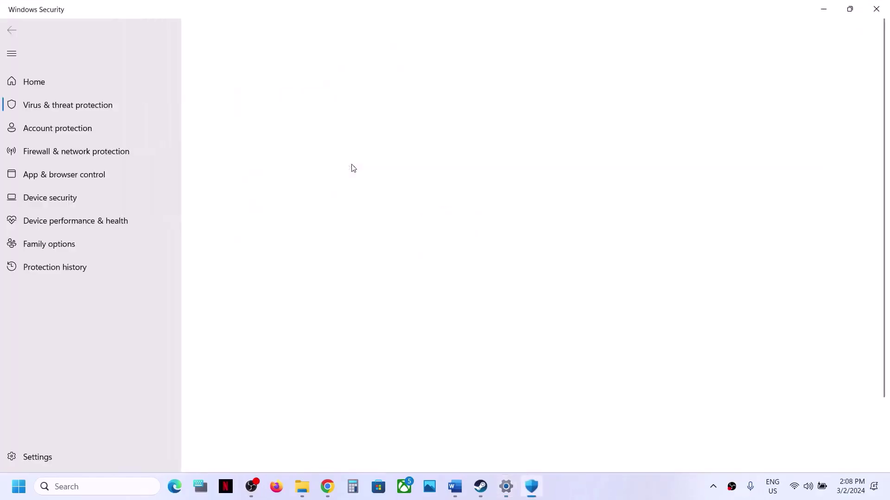
pyautogui.scroll(-3, 352, 168)
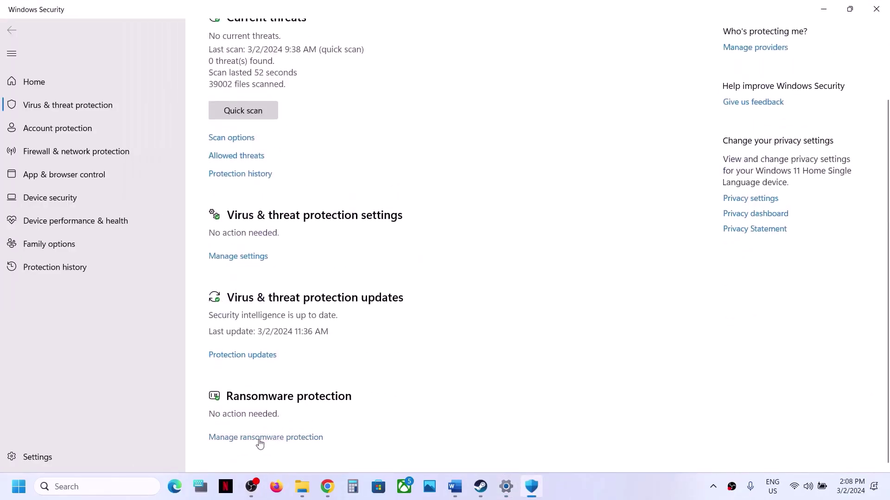
pyautogui.click(281, 438)
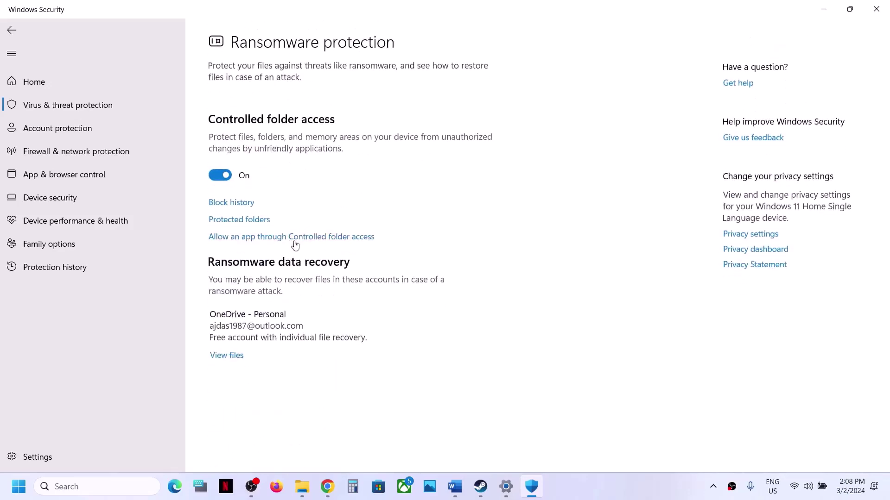
pyautogui.click(310, 237)
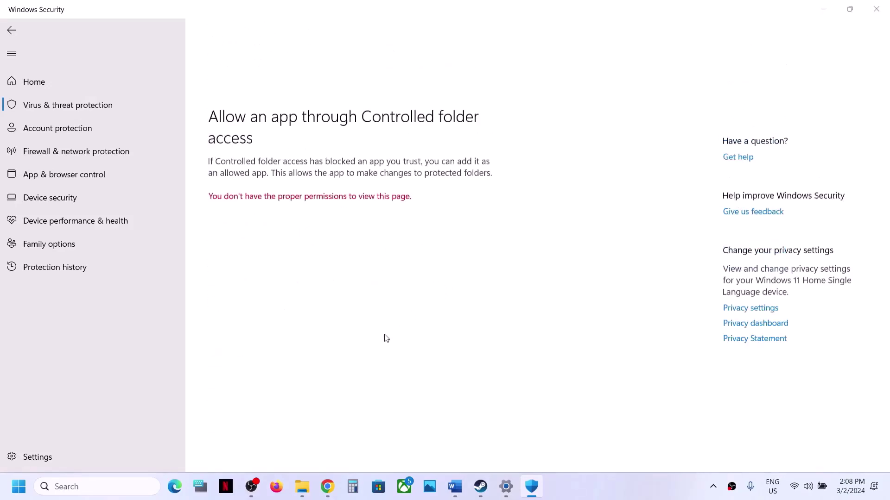
# Start adding an allowed app to Controlled folder access by browsing for its executable file.
pyautogui.scroll(-3, 259, 79)
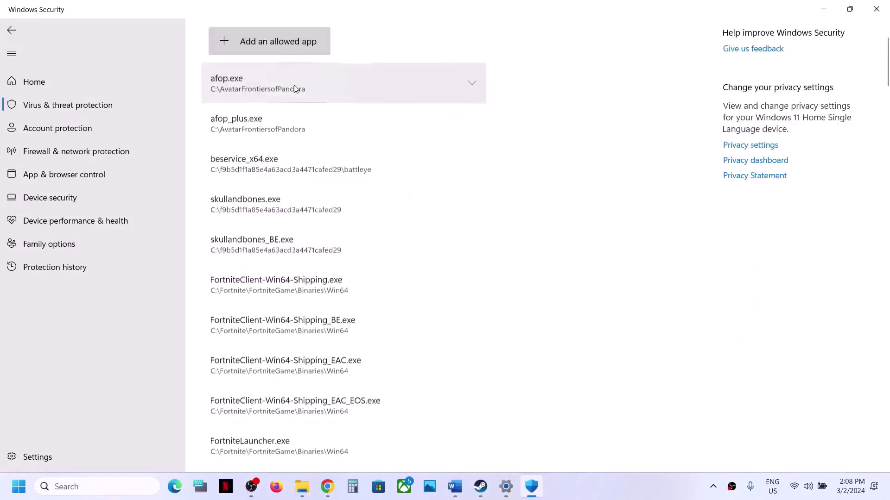
pyautogui.click(261, 43)
pyautogui.click(266, 88)
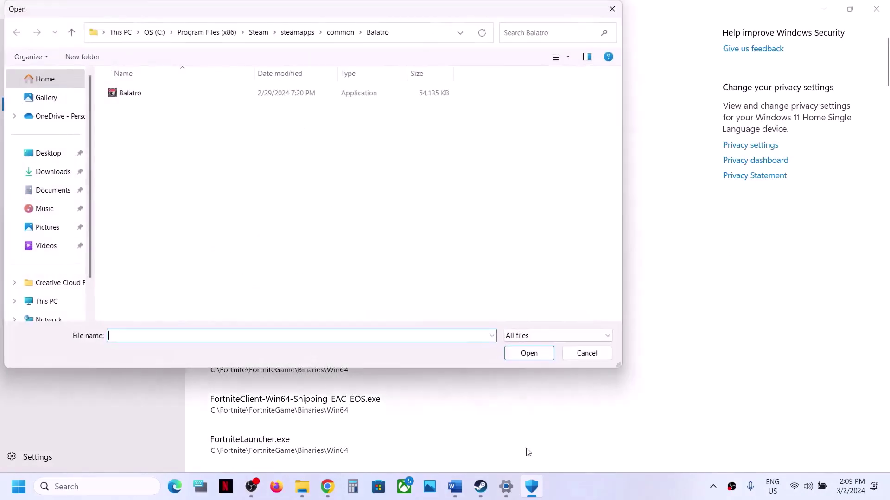
pyautogui.click(607, 495)
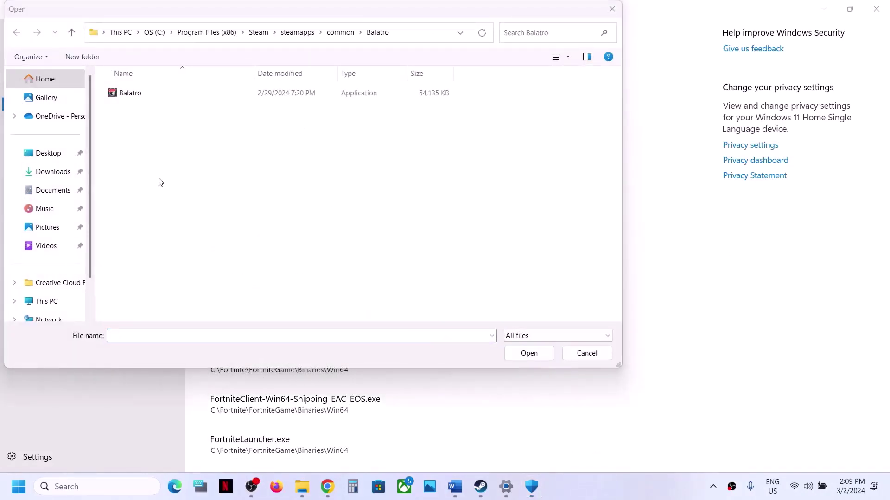
# Browse to the Expeditions A MudRunner Game folder under C:\Program Files (x86)\Steam\steamapps\common.
pyautogui.click(48, 302)
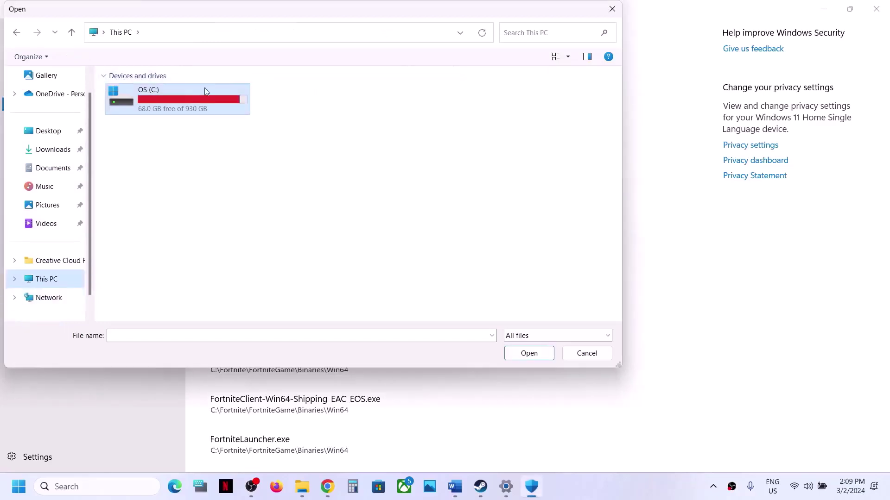
pyautogui.doubleClick(194, 103)
pyautogui.scroll(-5, 189, 232)
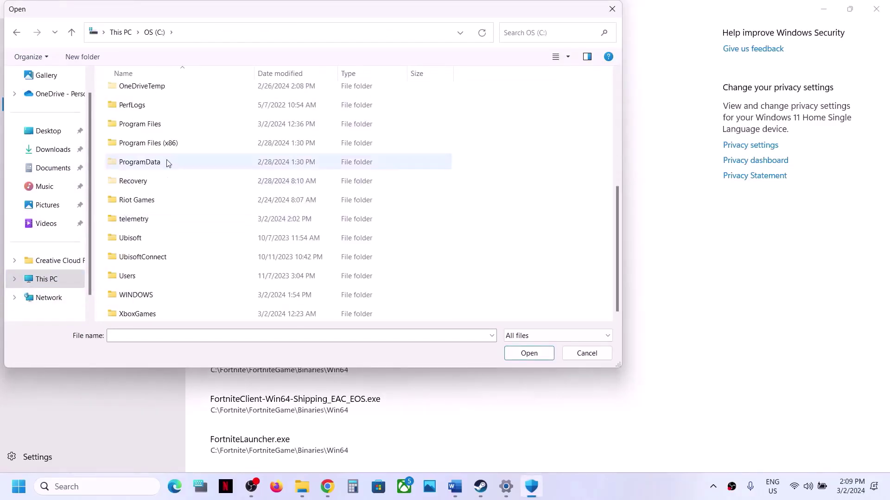
pyautogui.doubleClick(164, 146)
pyautogui.press('s')
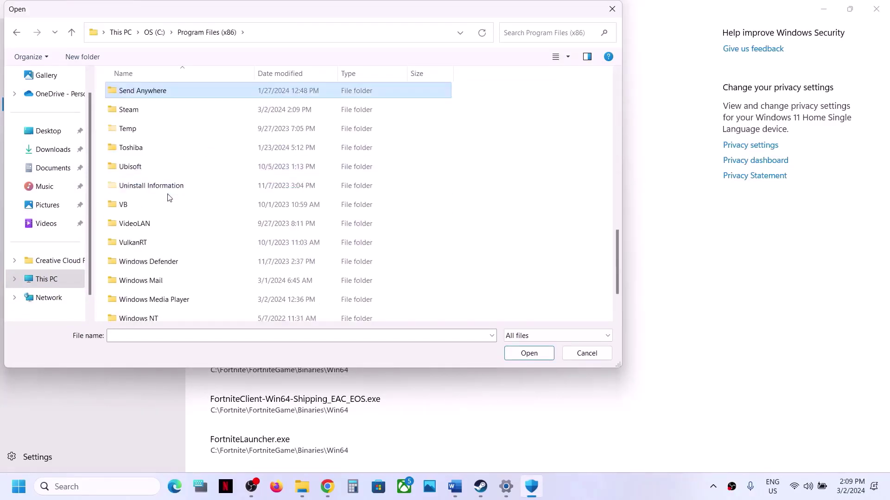
pyautogui.doubleClick(148, 116)
pyautogui.click(152, 147)
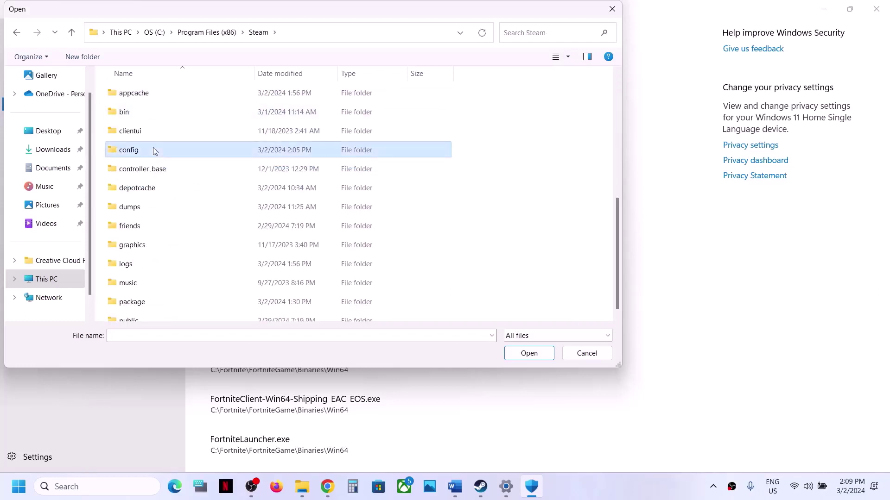
pyautogui.press('s')
pyautogui.doubleClick(148, 112)
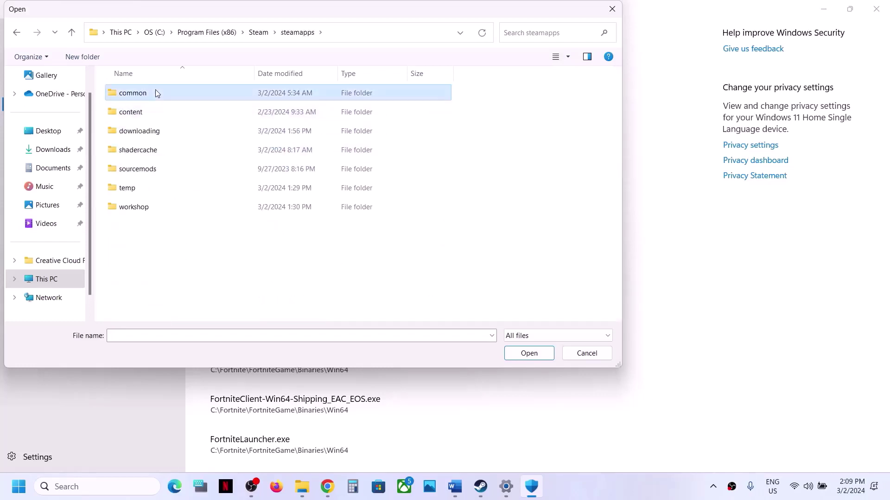
pyautogui.doubleClick(155, 92)
pyautogui.click(155, 170)
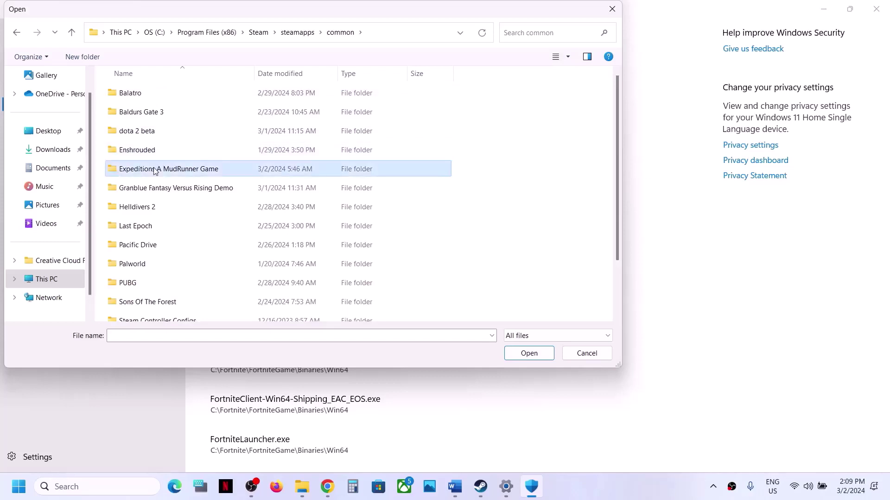
pyautogui.doubleClick(168, 170)
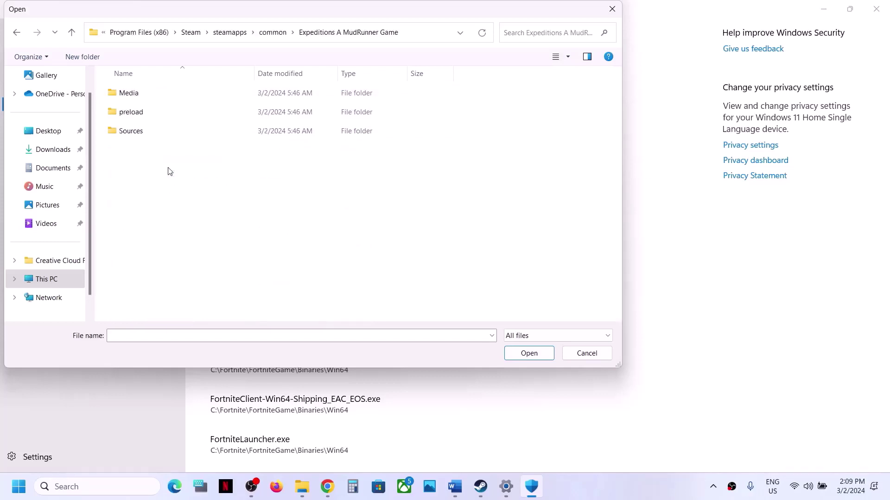
# Add the Expeditions application from the game's Sources\Bin folder as an allowed app for Controlled folder access.
pyautogui.doubleClick(148, 134)
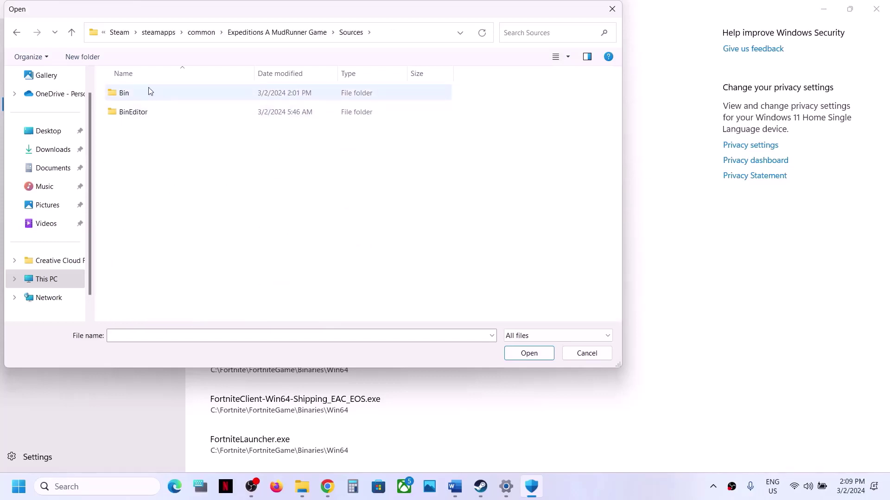
pyautogui.doubleClick(148, 90)
pyautogui.click(146, 115)
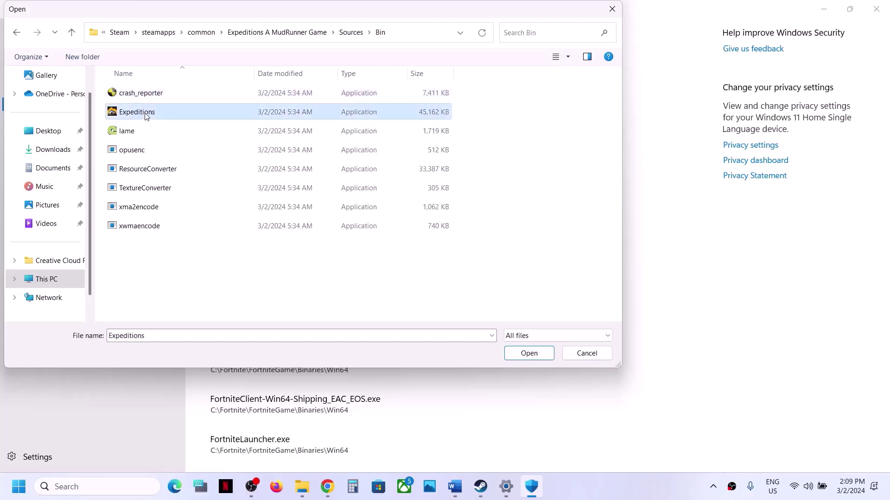
pyautogui.click(535, 356)
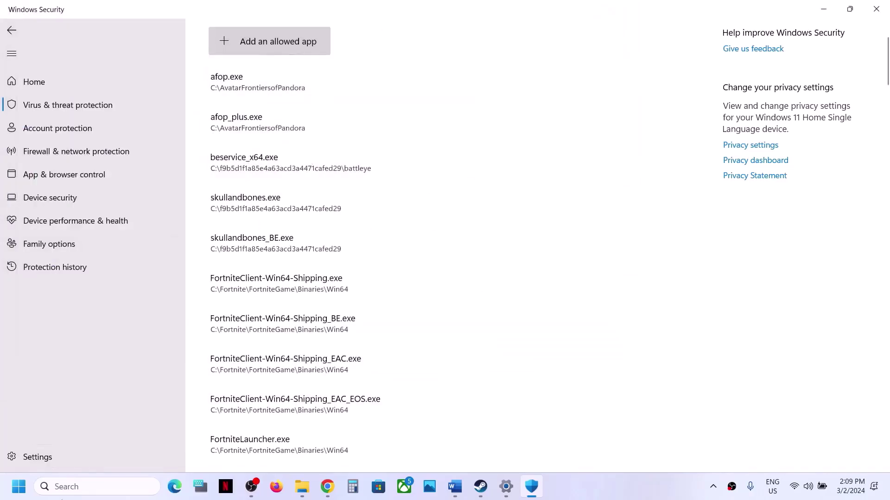
# Open the list of apps allowed through Windows Defender Firewall in Control Panel's System and Security settings.
pyautogui.click(67, 487)
pyautogui.write('ontrol')
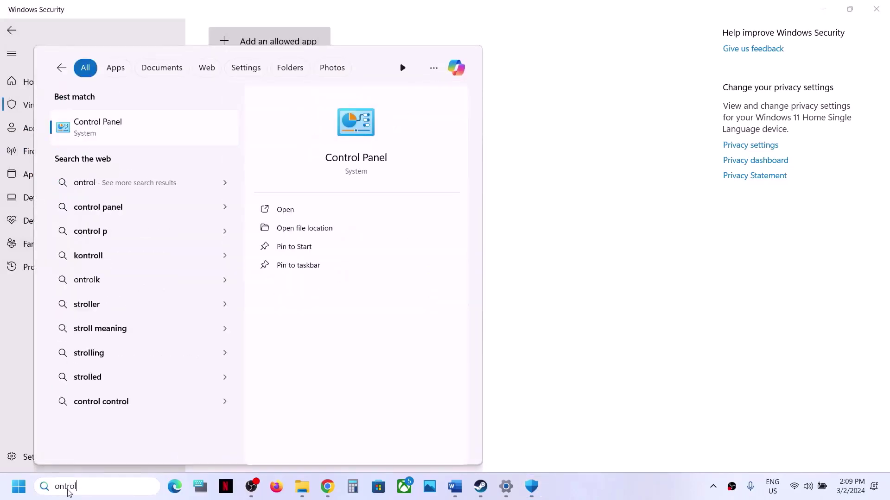
pyautogui.press('Return')
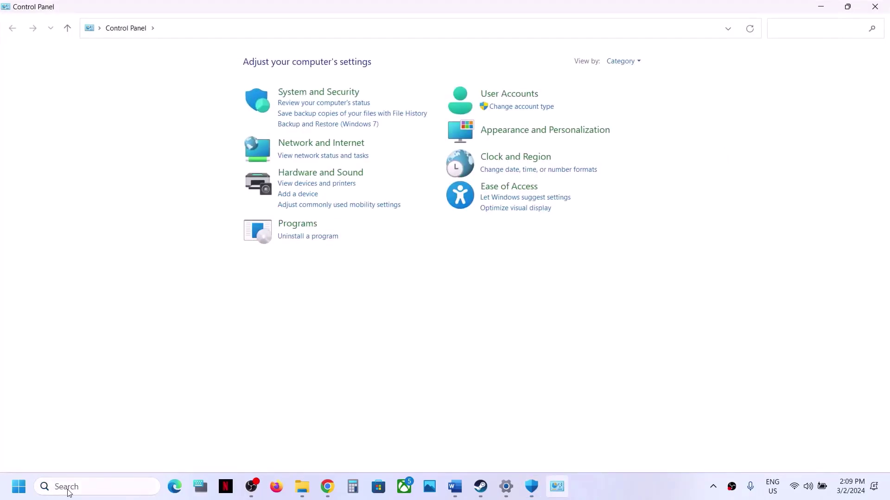
pyautogui.click(358, 93)
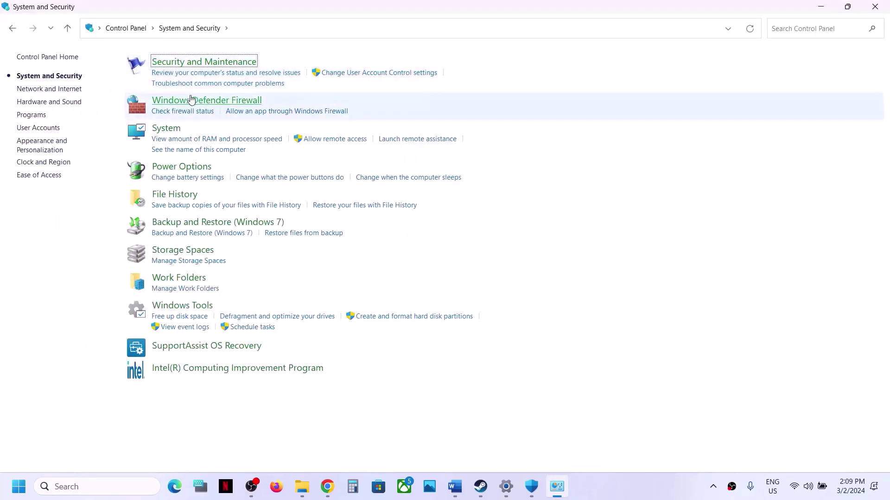
pyautogui.click(192, 100)
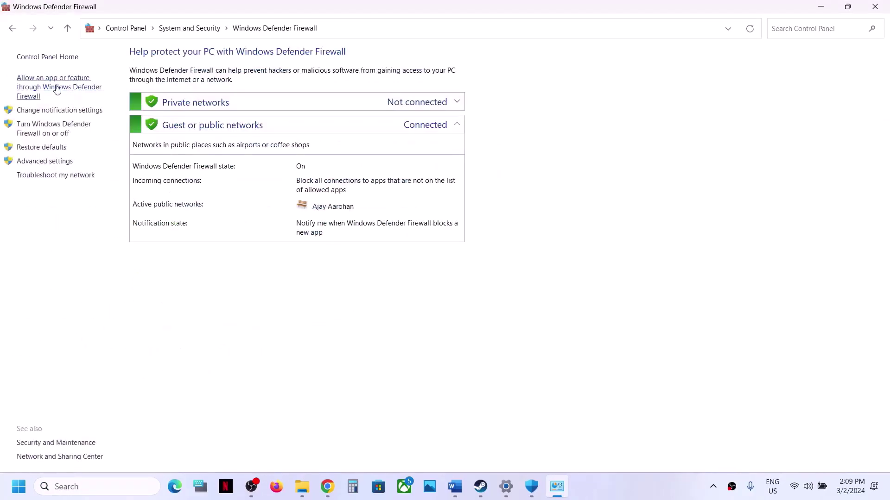
pyautogui.click(63, 87)
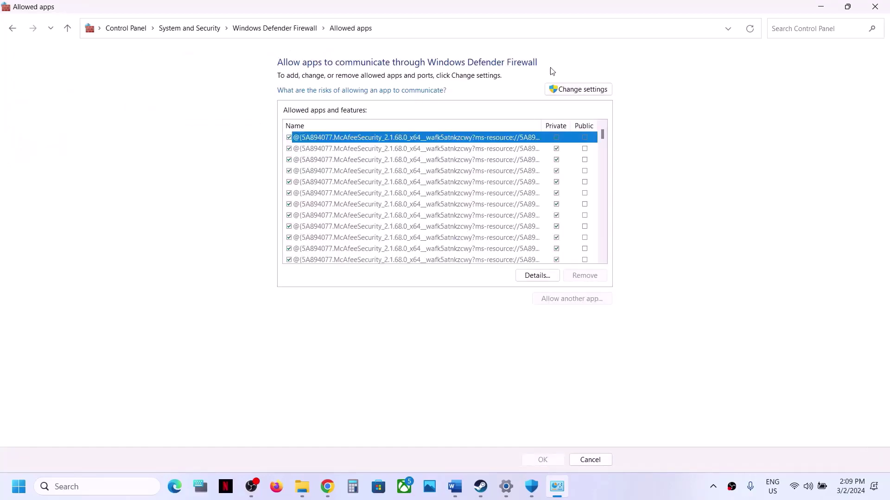
# Start allowing another app through the firewall and browse to the Sources\Bin folder of Expeditions A MudRunner Game.
pyautogui.click(562, 89)
pyautogui.click(569, 296)
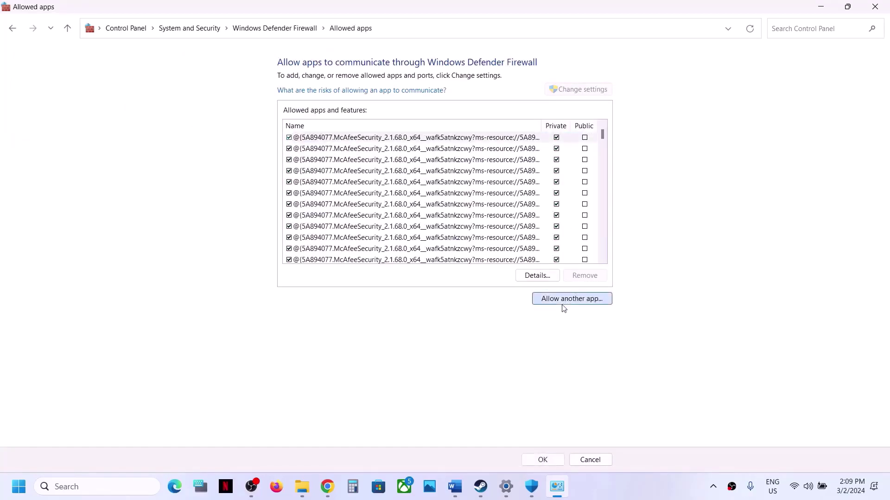
pyautogui.click(531, 299)
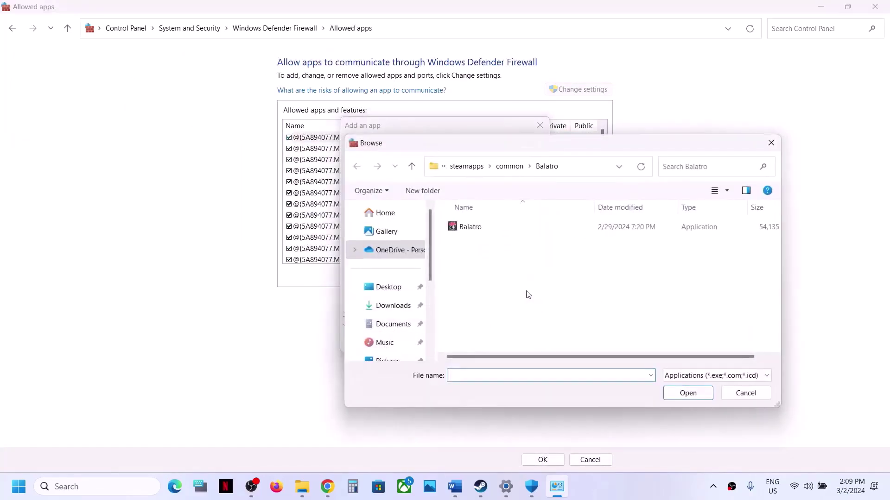
pyautogui.click(501, 172)
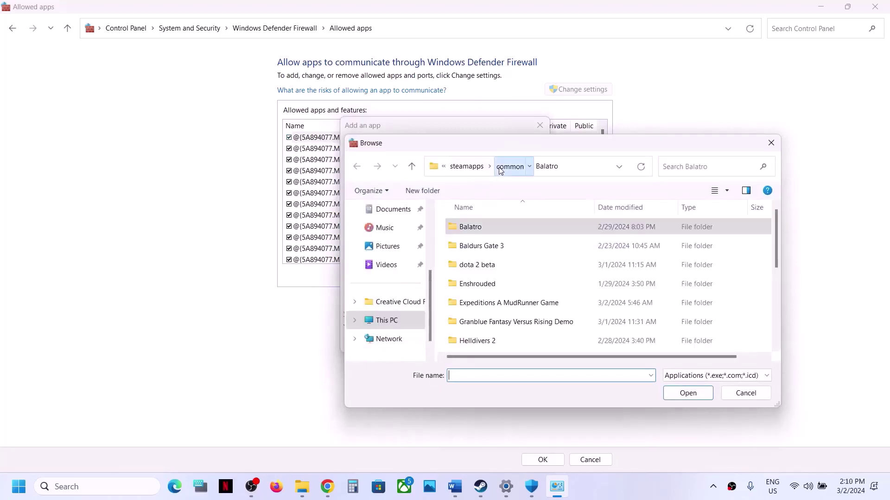
pyautogui.doubleClick(493, 305)
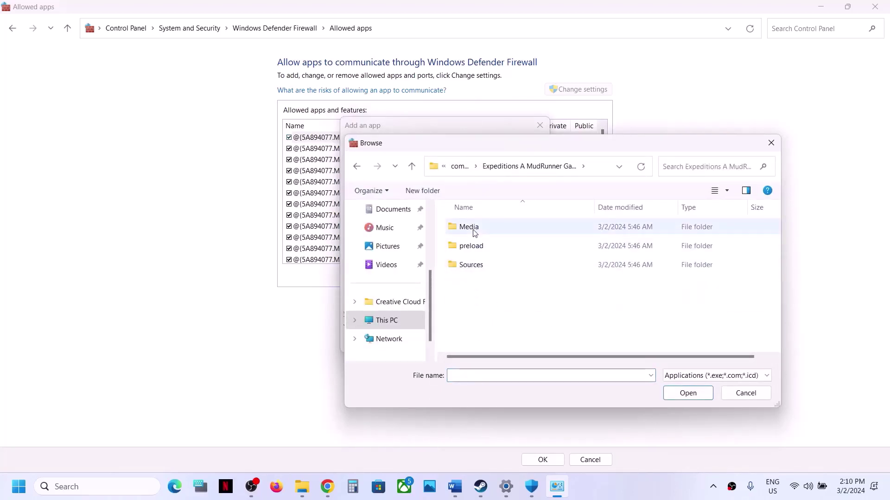
pyautogui.click(479, 269)
pyautogui.doubleClick(478, 267)
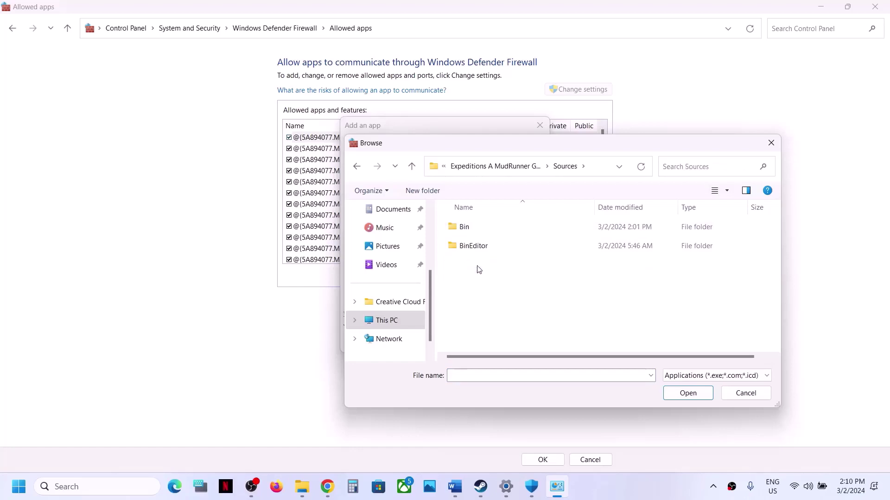
pyautogui.doubleClick(474, 230)
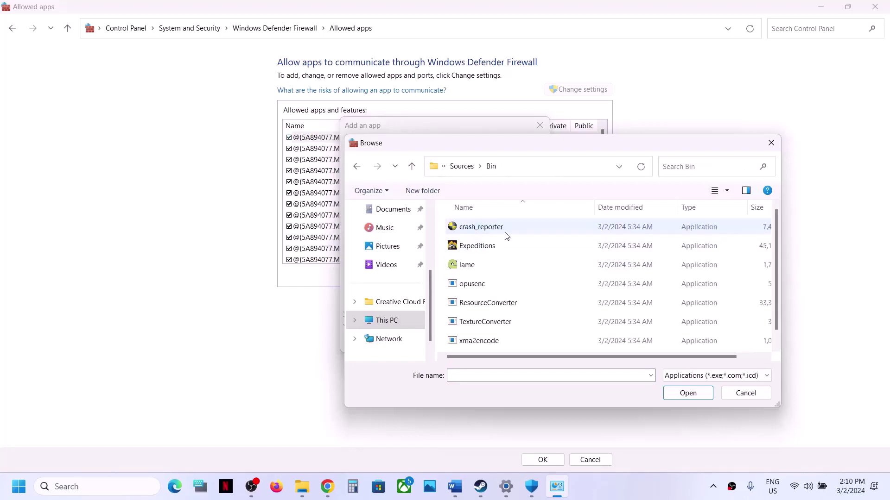
# Try to add the Expeditions application to the firewall's allowed apps, then close the dialogs and the allowed apps page.
pyautogui.click(485, 247)
pyautogui.scroll(-1, 513, 293)
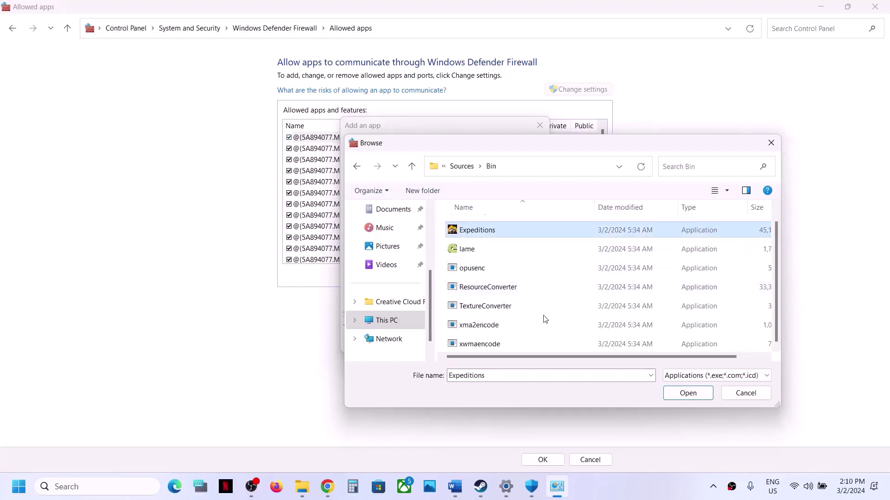
pyautogui.click(682, 395)
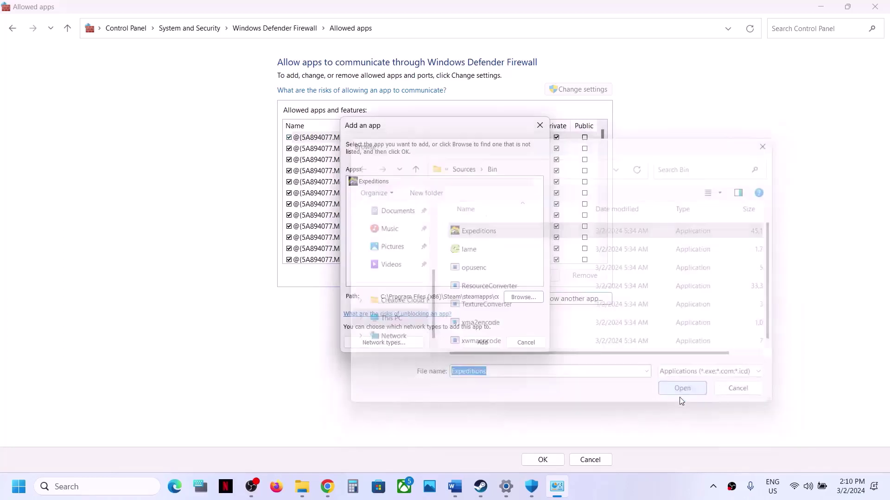
pyautogui.click(478, 344)
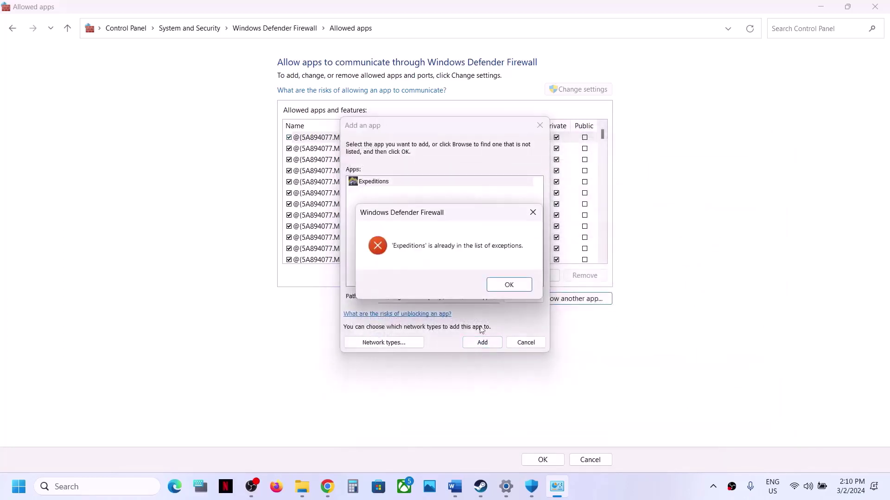
pyautogui.click(500, 284)
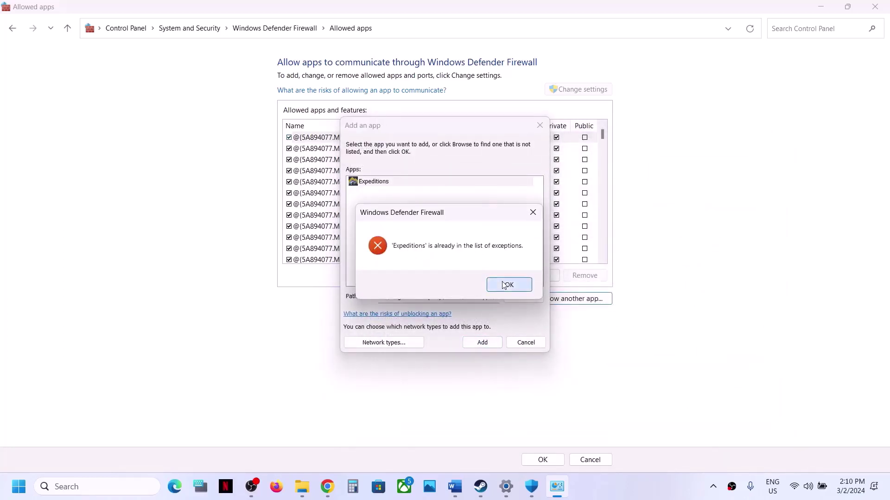
pyautogui.click(540, 125)
pyautogui.click(543, 460)
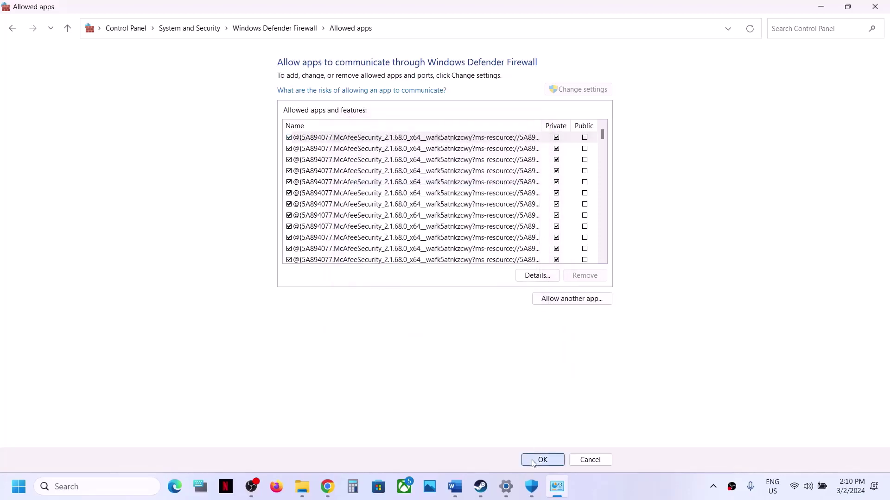
# Close the open security and Settings windows and highlight the Step 5 launch options instruction in the Mudrunner Word document.
pyautogui.click(876, 8)
pyautogui.click(876, 11)
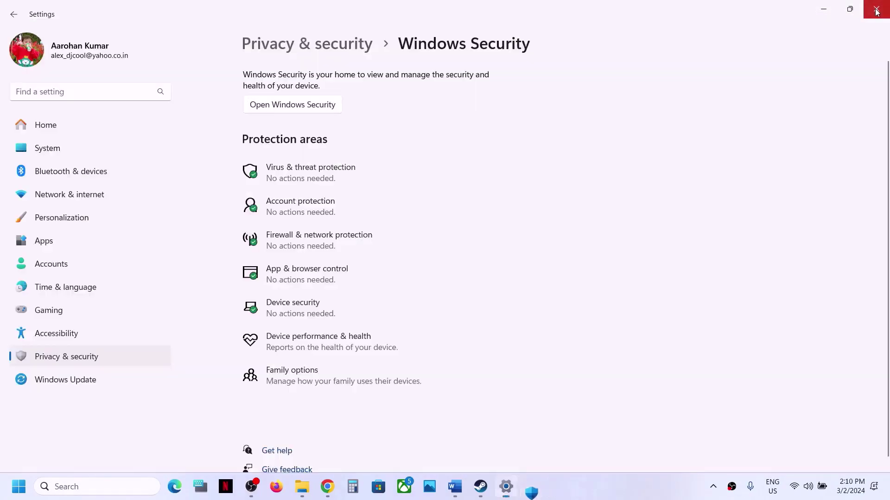
pyautogui.click(876, 9)
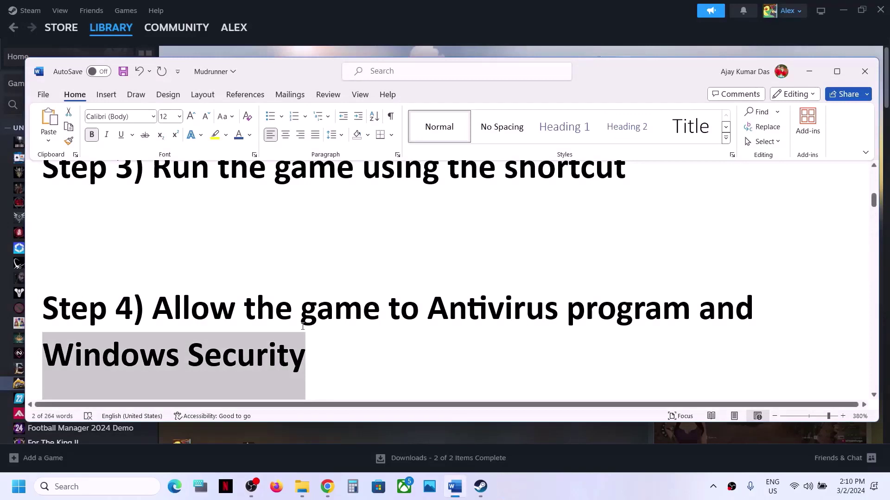
pyautogui.scroll(-4, 303, 327)
pyautogui.moveTo(154, 308); pyautogui.dragTo(411, 311)
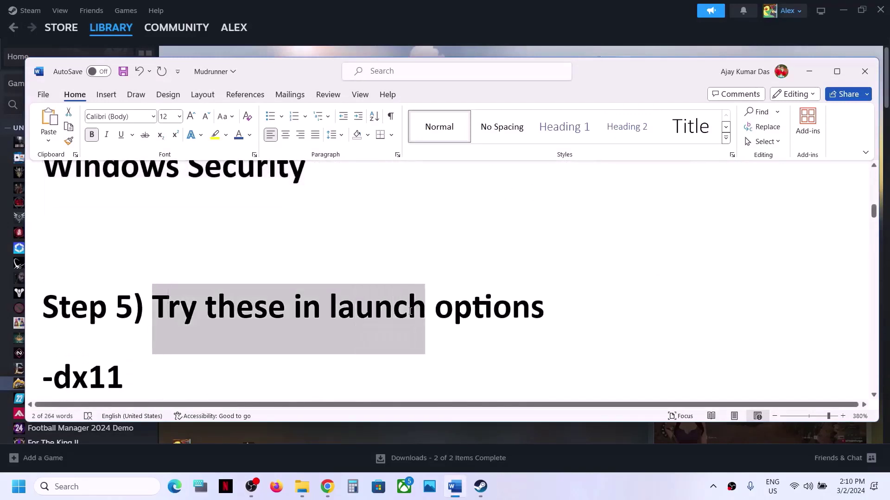
# Switch to Steam and set the launch options of Expeditions: A MudRunner Game to -dx11 in its properties.
pyautogui.click(809, 71)
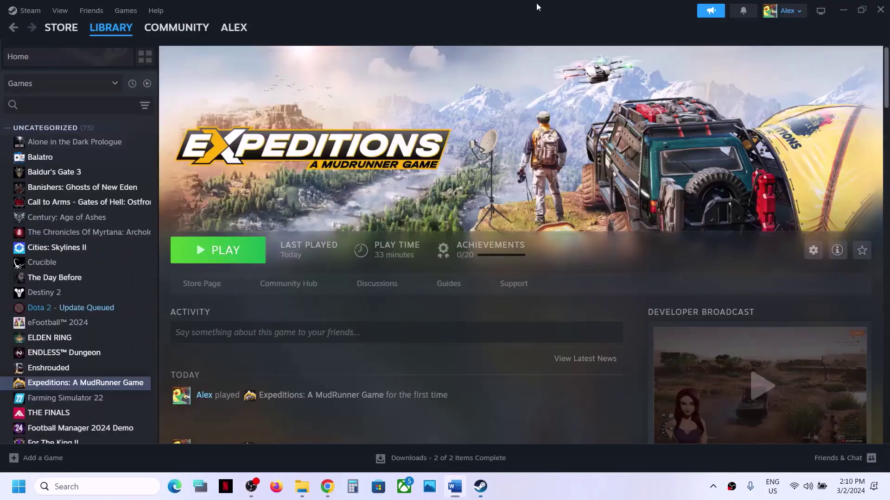
pyautogui.rightClick(87, 388)
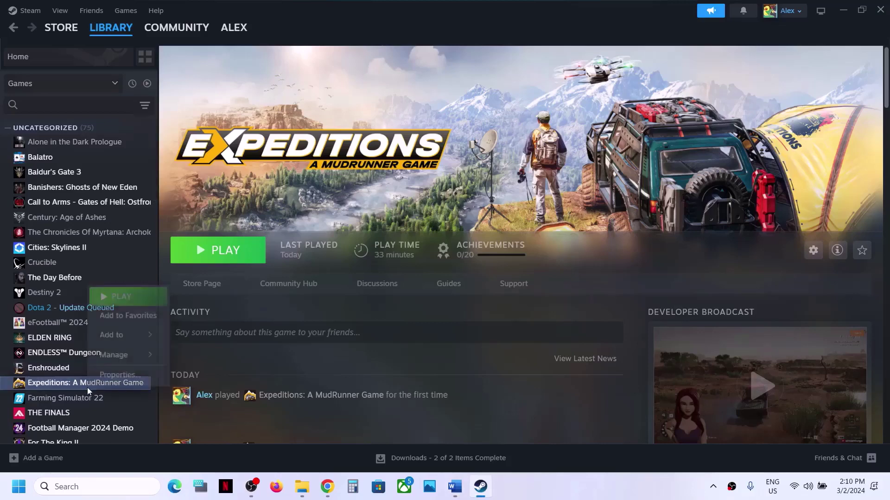
pyautogui.click(121, 375)
pyautogui.click(365, 322)
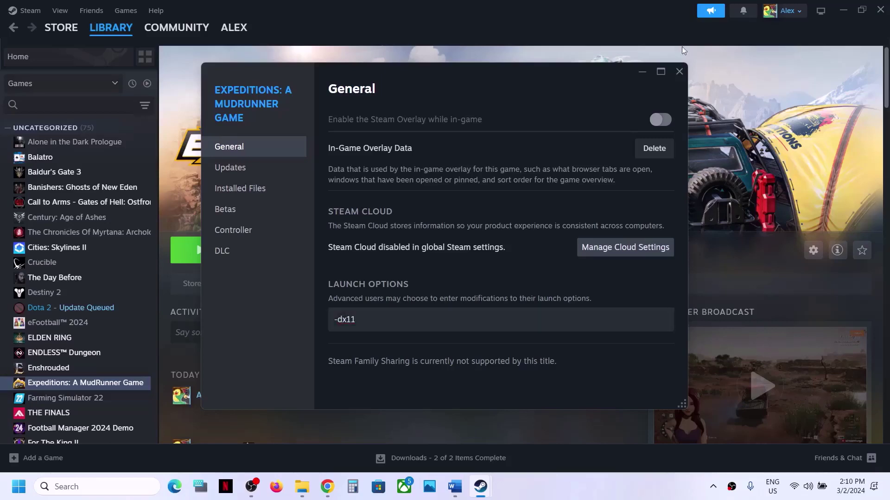
pyautogui.click(679, 71)
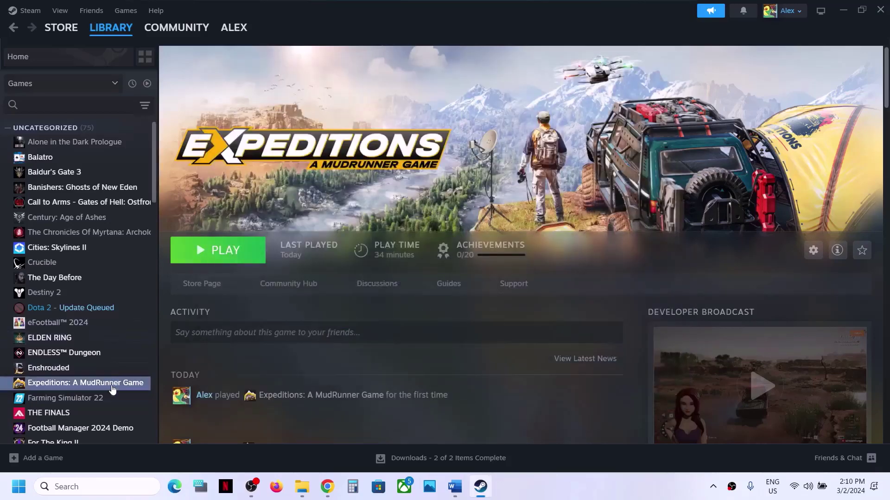
# Change the launch options of Expeditions: A MudRunner Game to -dx12 and close its properties.
pyautogui.rightClick(112, 389)
pyautogui.click(172, 374)
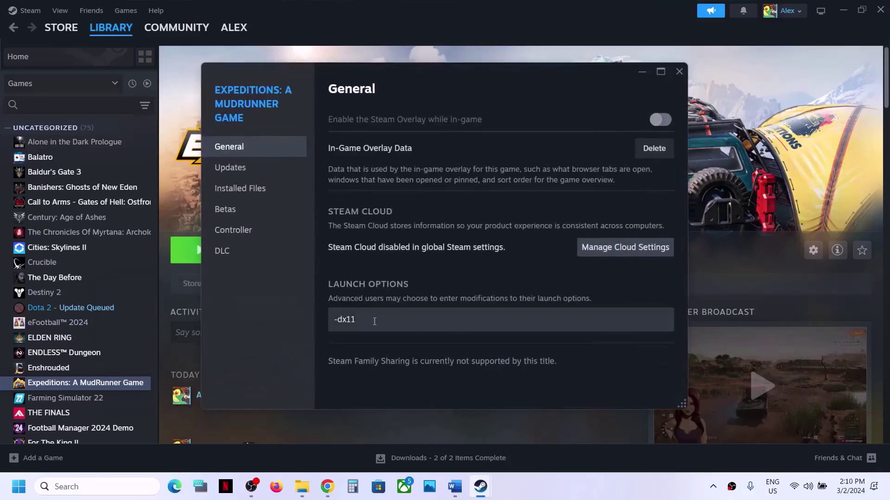
pyautogui.click(375, 321)
pyautogui.write('-dx')
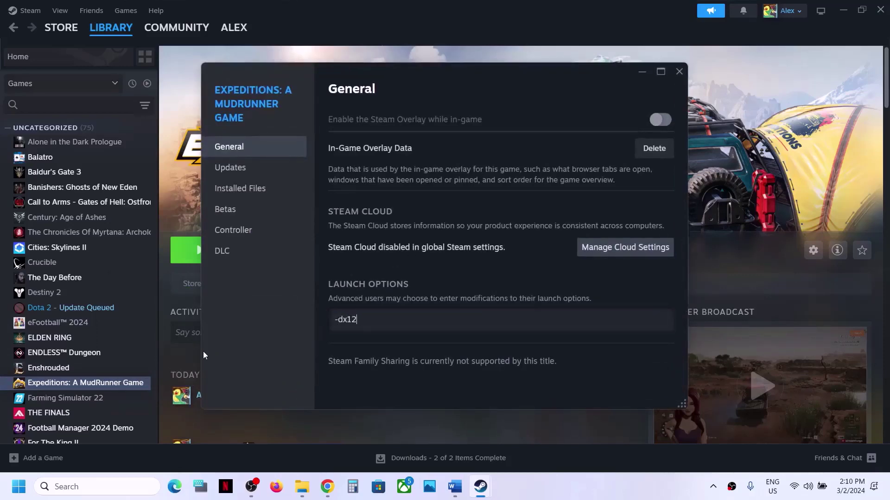
pyautogui.click(251, 332)
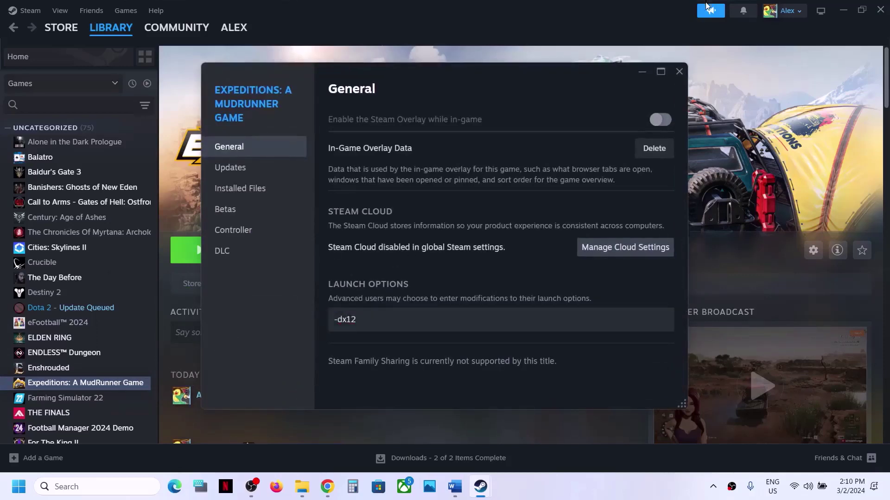
pyautogui.click(679, 72)
# Clear the launch options of Expeditions: A MudRunner Game and close its properties.
pyautogui.rightClick(175, 382)
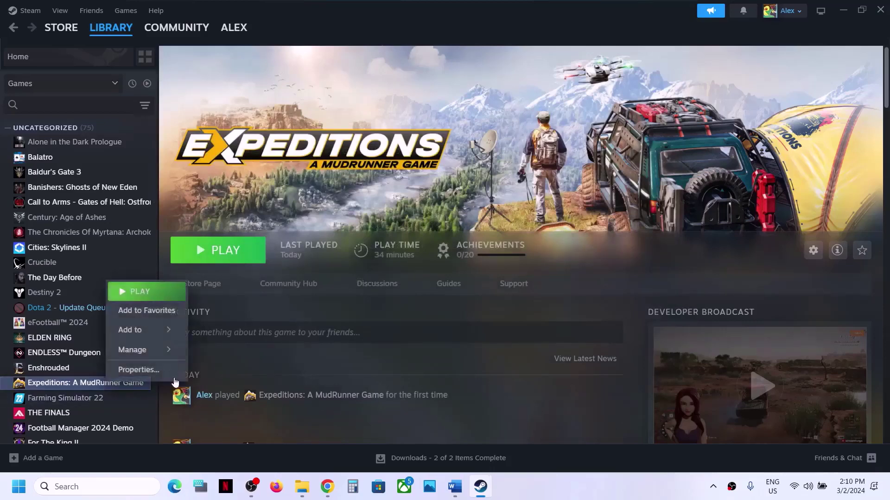
pyautogui.click(139, 370)
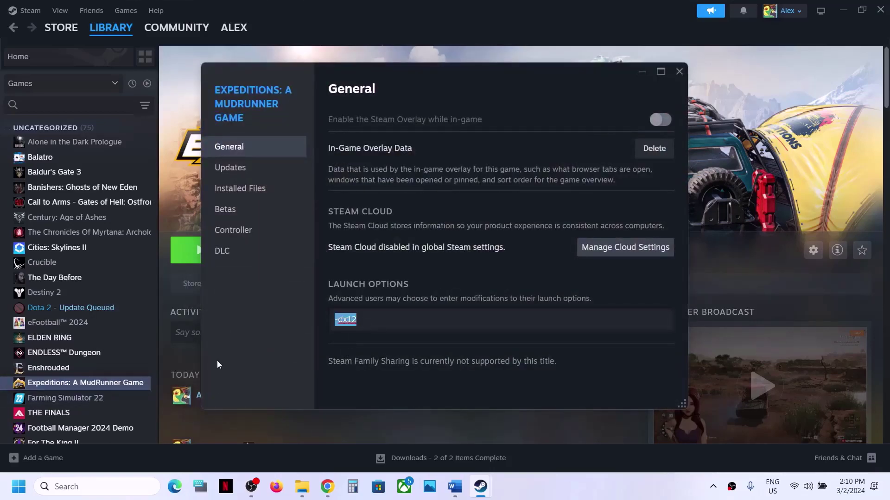
pyautogui.press('BackSpace')
pyautogui.click(278, 320)
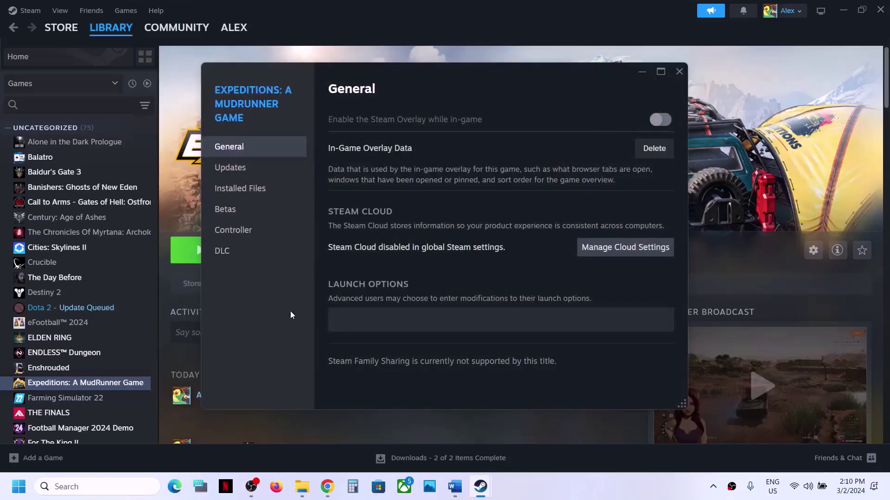
pyautogui.click(678, 72)
# Return to the Mudrunner Word document and select the Microsoft DirectX download link in Step 6.
pyautogui.click(454, 487)
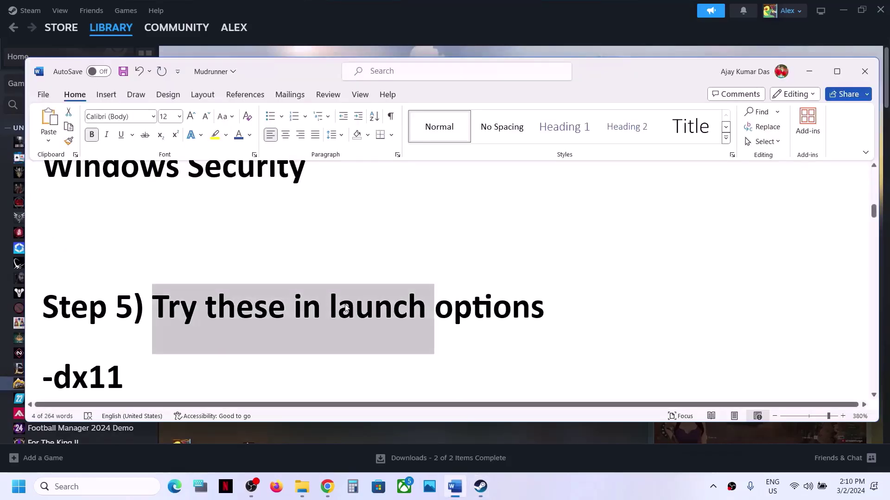
pyautogui.scroll(-8, 345, 308)
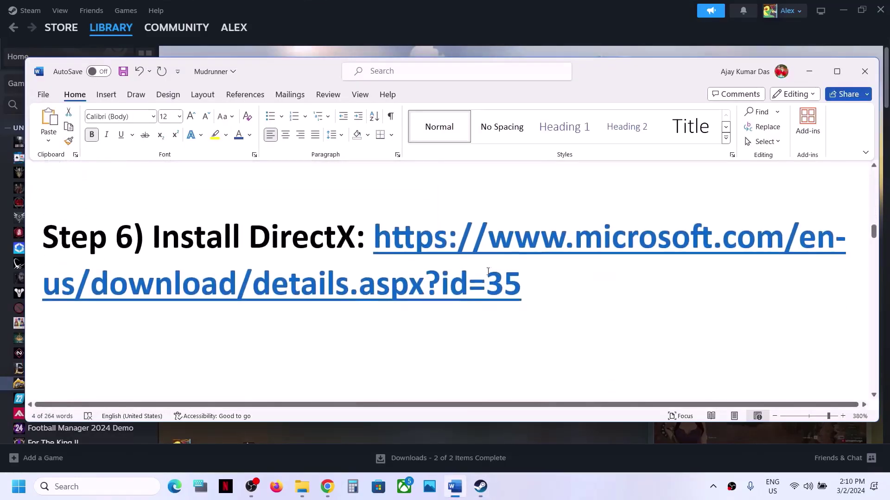
pyautogui.moveTo(541, 284); pyautogui.dragTo(377, 248)
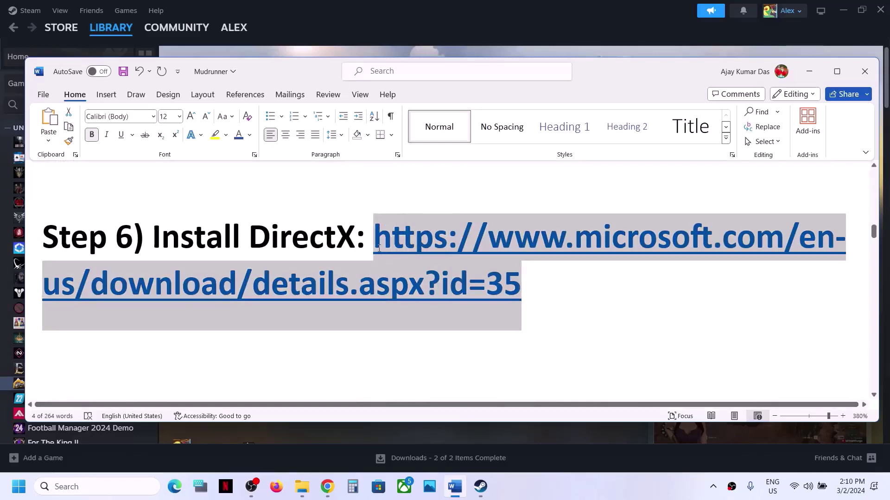
# Switch to Chrome, download the English DirectX End-User Runtime installer and run the downloaded dxwebsetup.exe.
pyautogui.click(327, 491)
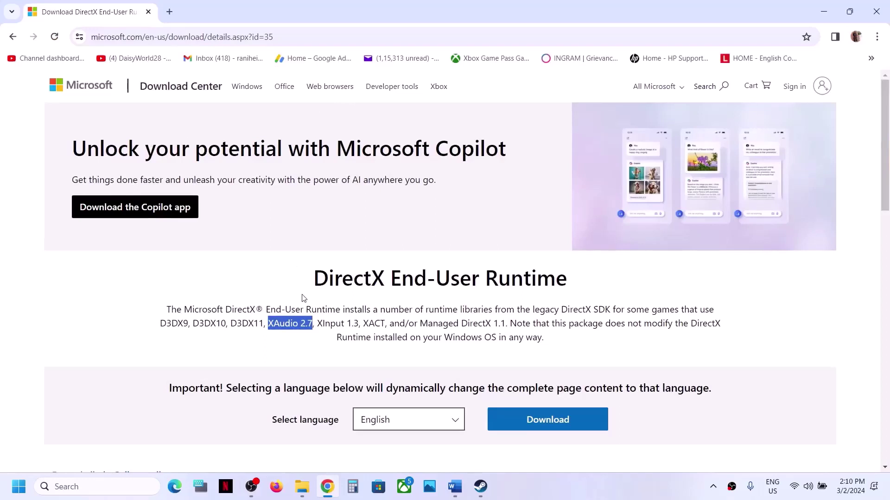
pyautogui.moveTo(314, 278); pyautogui.dragTo(556, 281)
pyautogui.scroll(-2, 555, 283)
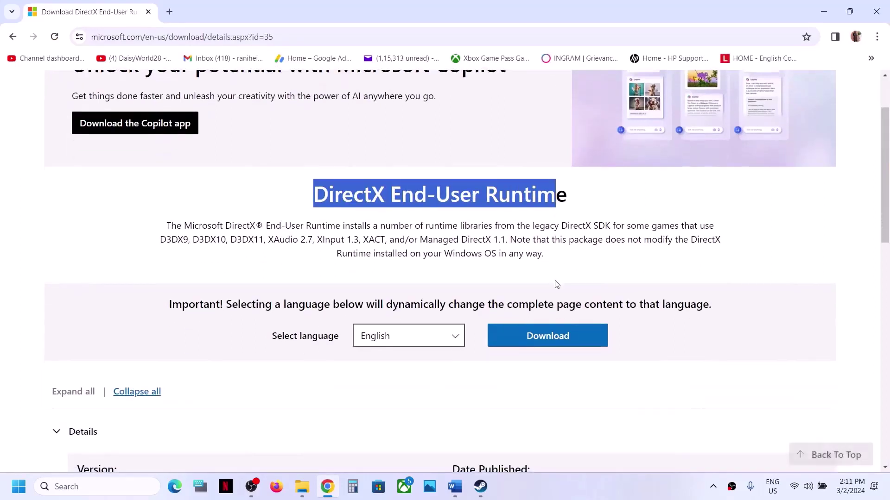
pyautogui.click(537, 337)
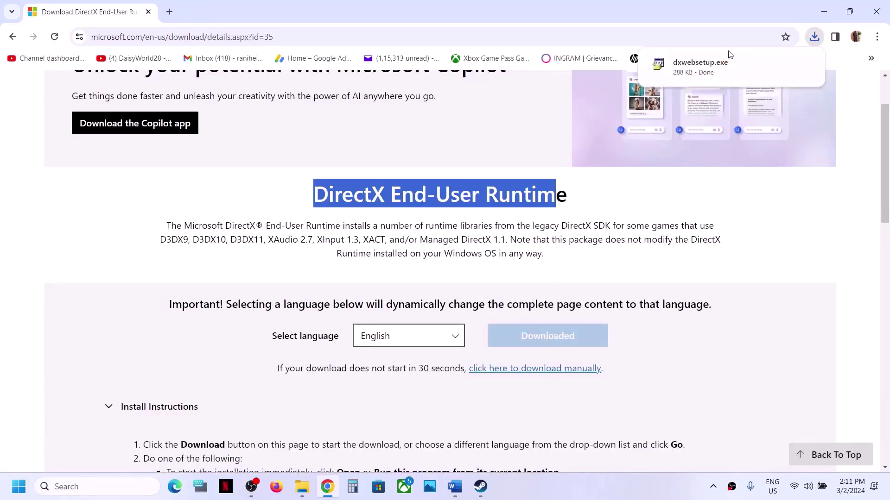
pyautogui.click(728, 54)
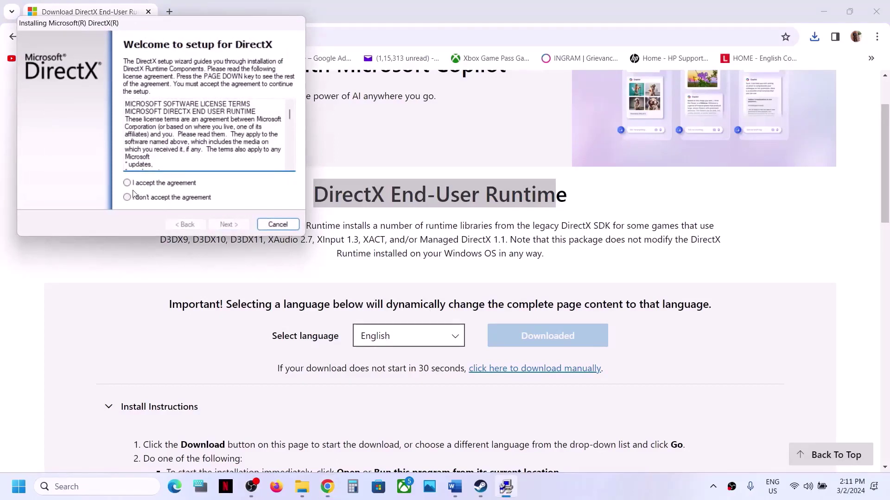
# Accept the DirectX license agreement, continue the setup without installing the Bing Bar, and finish the wizard.
pyautogui.click(134, 184)
pyautogui.click(229, 224)
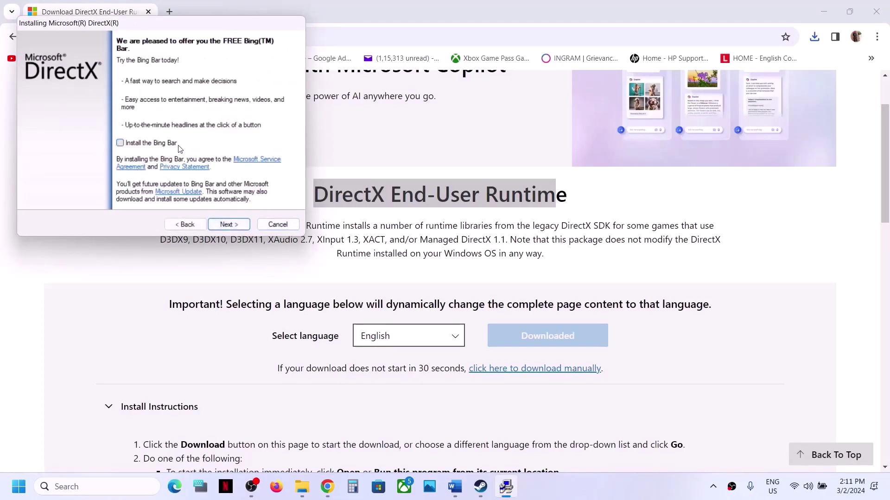
pyautogui.click(230, 225)
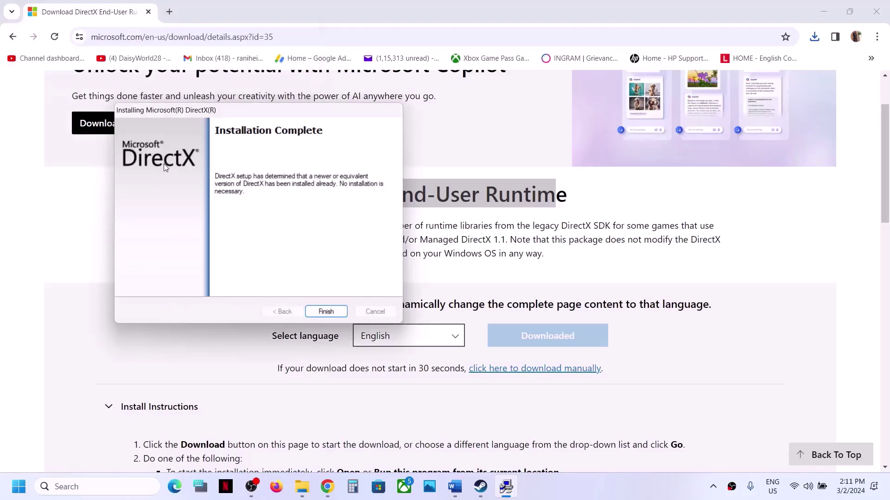
pyautogui.click(325, 310)
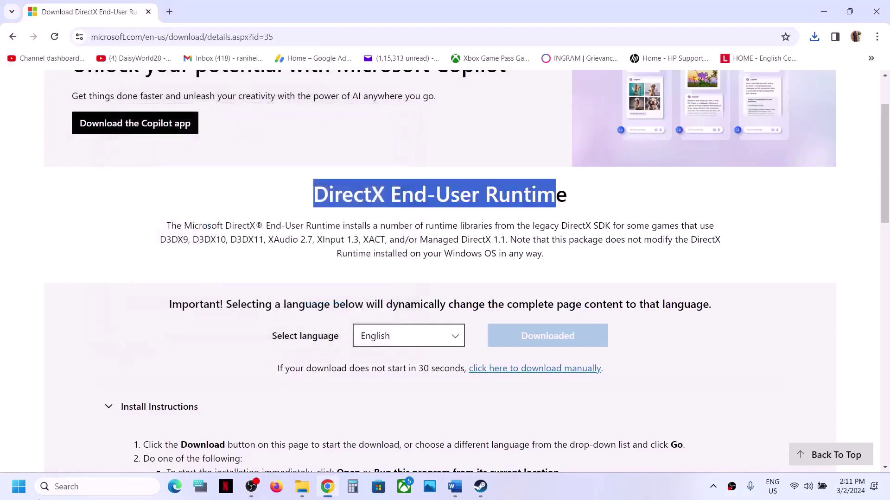
# Show the Windows power options for restarting the computer, dismiss them and switch to Steam.
pyautogui.click(19, 486)
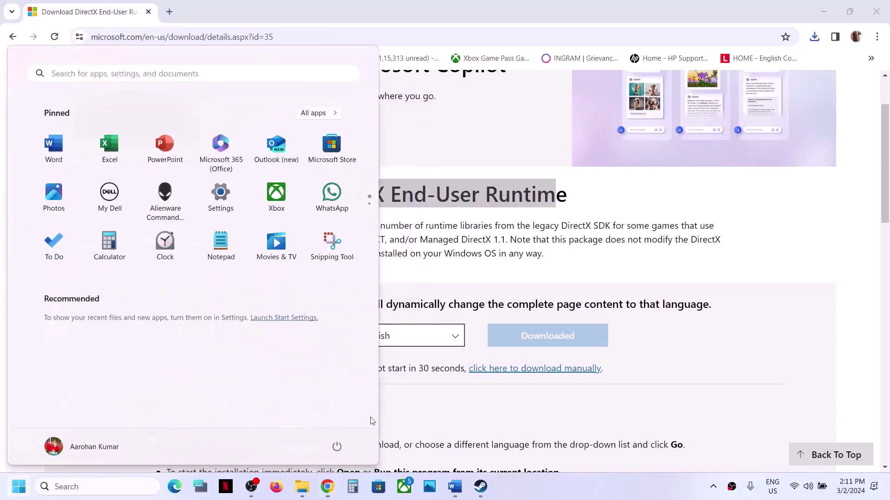
pyautogui.click(337, 447)
pyautogui.press('Escape')
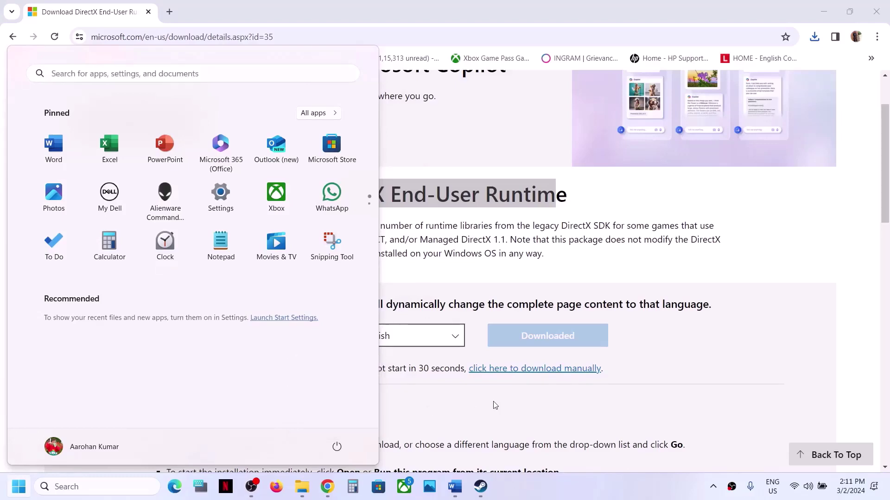
pyautogui.click(480, 486)
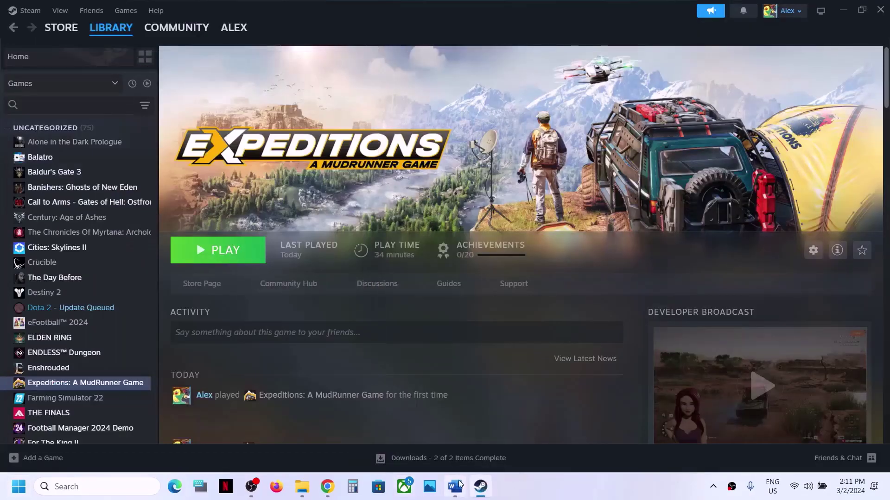
# Return to the Mudrunner Word document and copy the Visual C++ downloads link in Step 7.
pyautogui.click(458, 495)
pyautogui.scroll(-5, 325, 306)
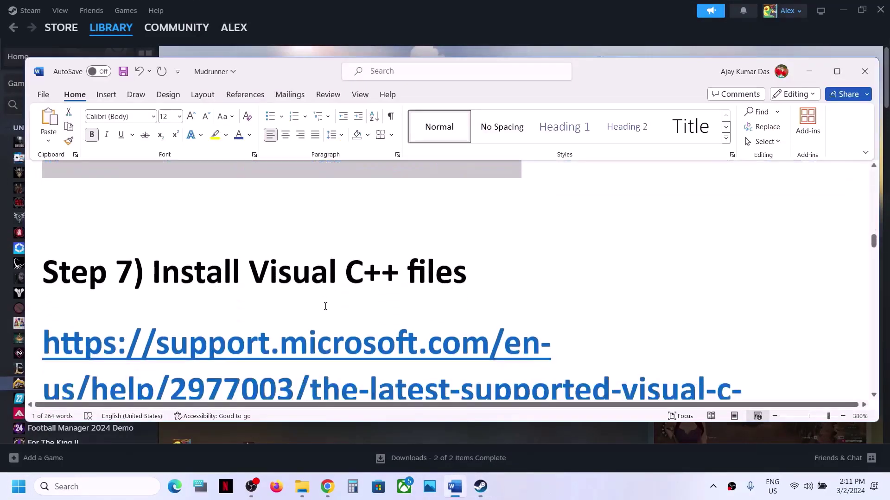
pyautogui.scroll(1, 324, 306)
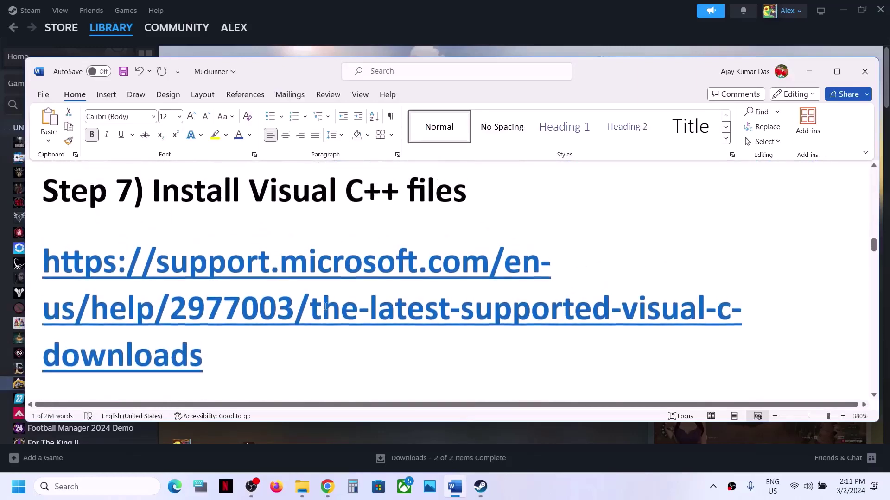
pyautogui.moveTo(251, 357); pyautogui.dragTo(71, 321)
pyautogui.hotkey('ctrl', 'c')
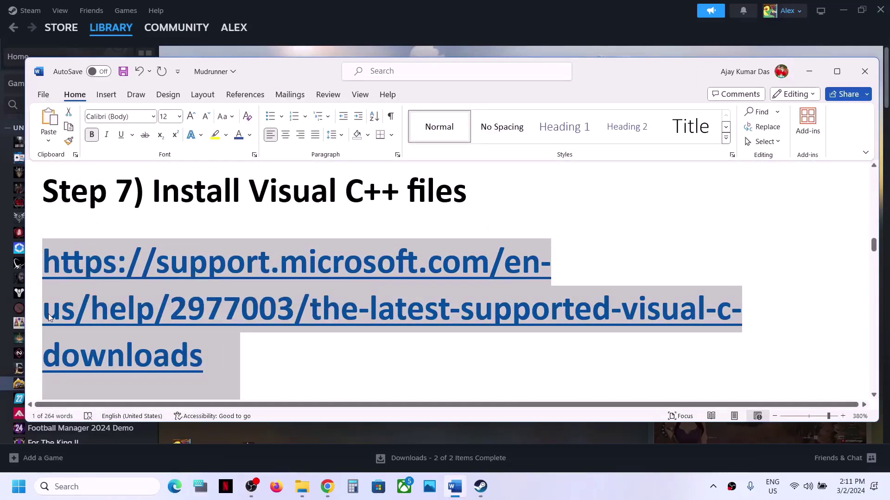
# Open the copied link in a new Chrome tab and go to the latest Visual C++ Redistributable download table.
pyautogui.click(327, 486)
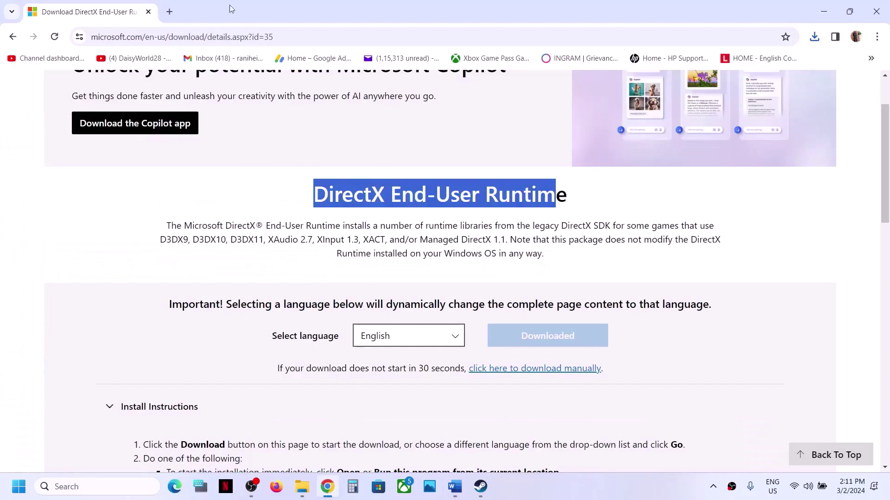
pyautogui.click(170, 12)
pyautogui.hotkey('ctrl', 'v')
pyautogui.press('Return')
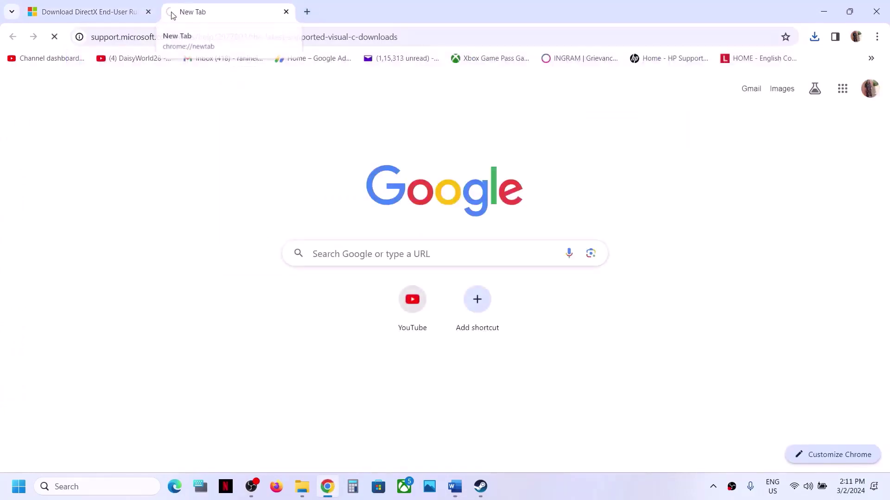
pyautogui.scroll(-10, 322, 178)
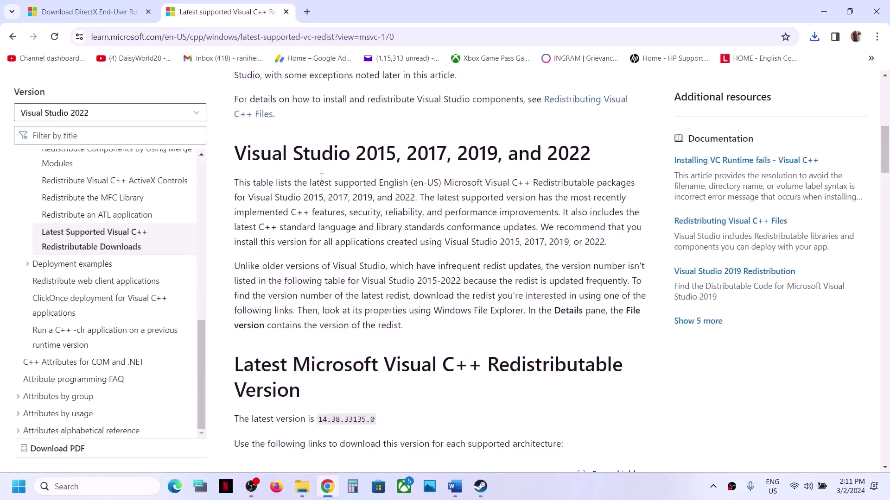
pyautogui.moveTo(265, 155); pyautogui.dragTo(556, 151)
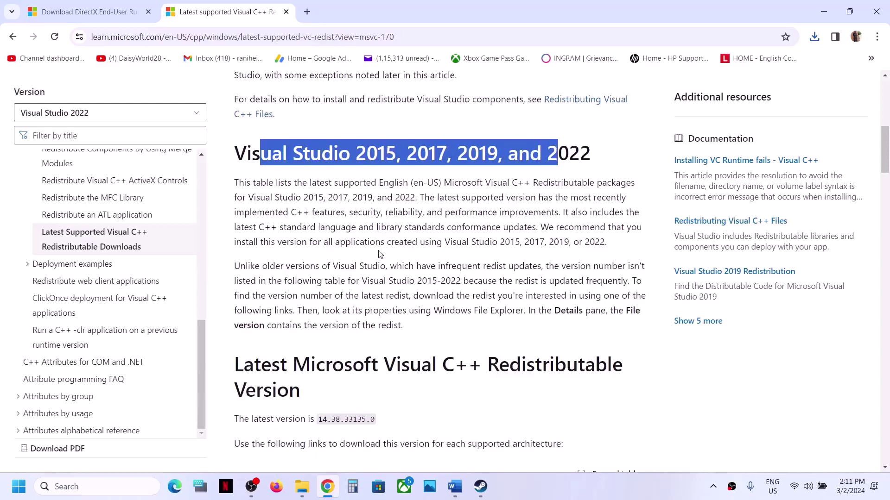
pyautogui.scroll(-6, 380, 254)
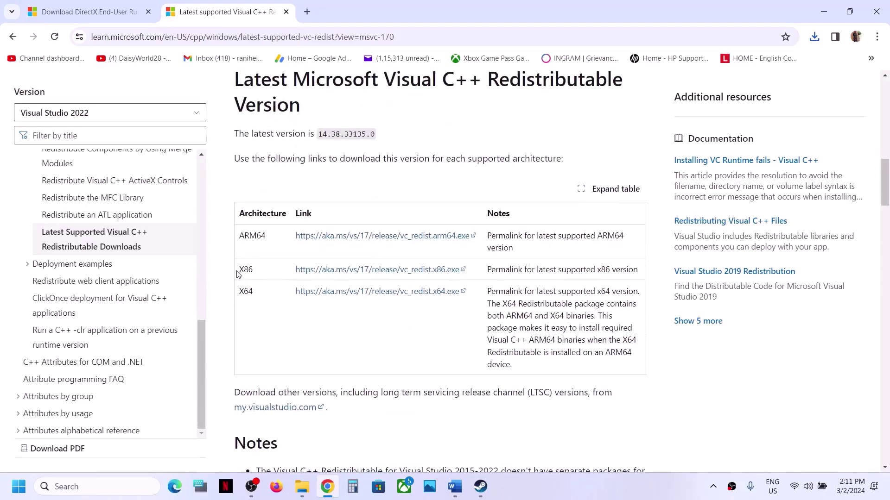
# Download and run the X86 Visual C++ 2015-2022 Redistributable and try to repair its installation.
pyautogui.moveTo(238, 274); pyautogui.dragTo(253, 272)
pyautogui.click(338, 277)
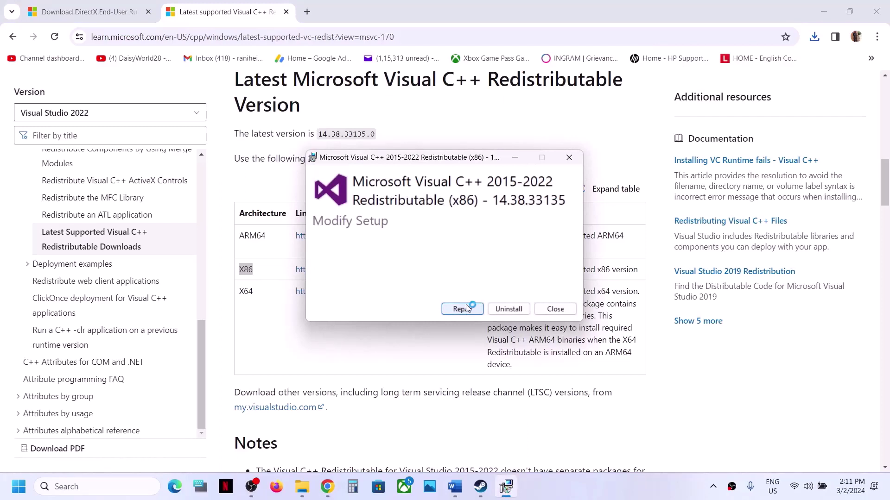
pyautogui.click(463, 309)
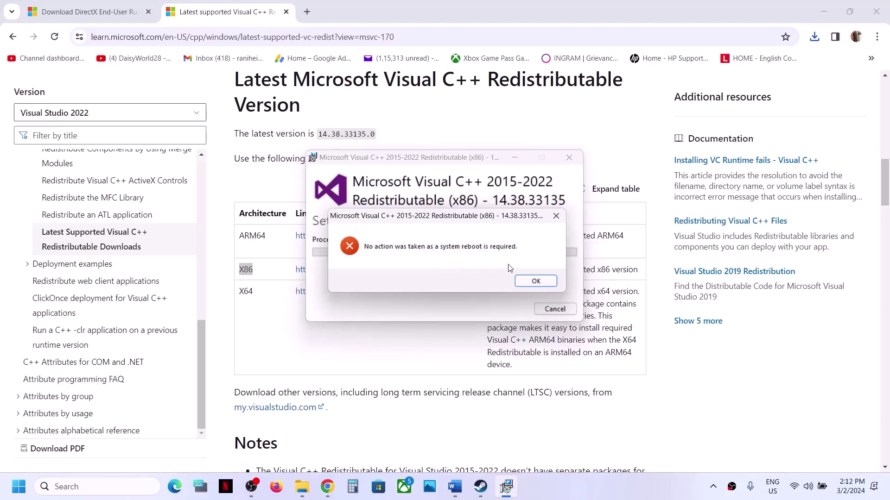
pyautogui.click(535, 281)
pyautogui.press('Escape')
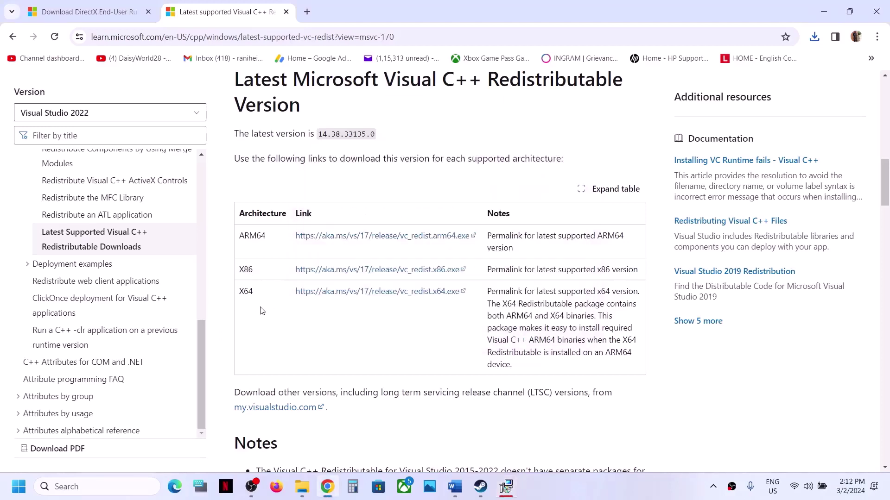
# Download and run the X64 Visual C++ 2015-2022 Redistributable and try to repair its installation.
pyautogui.moveTo(245, 295); pyautogui.dragTo(298, 292)
pyautogui.click(691, 67)
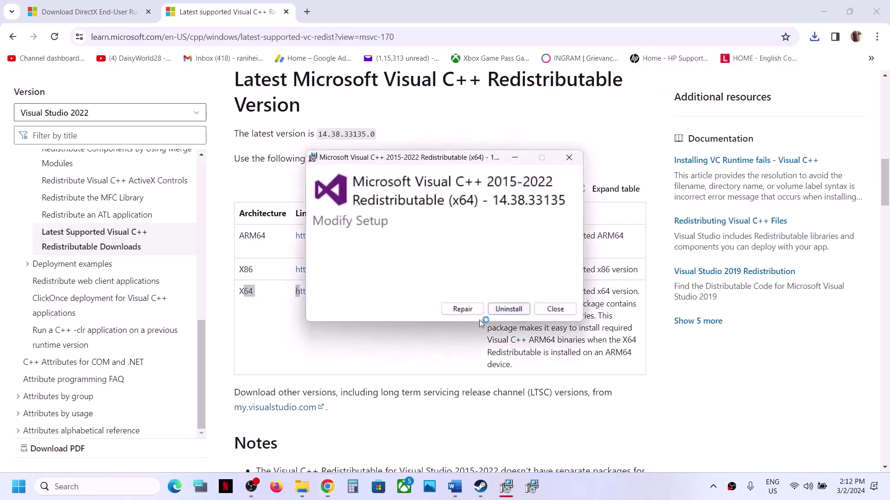
pyautogui.click(466, 314)
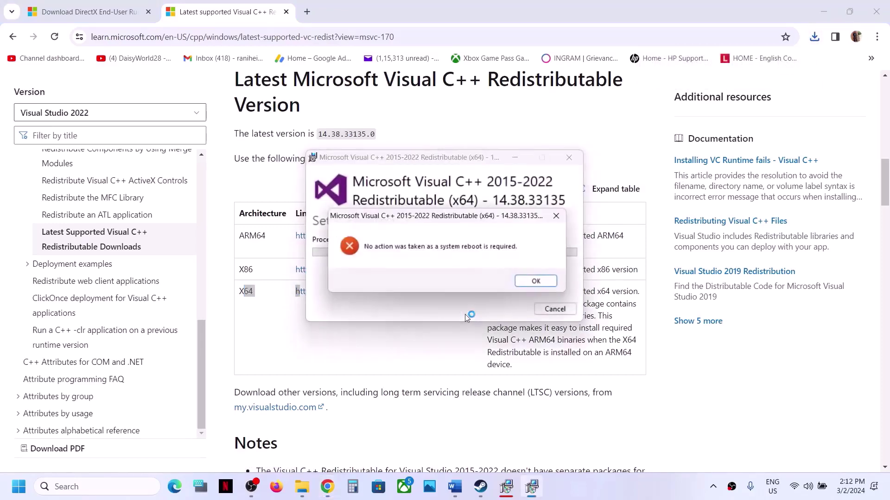
pyautogui.click(519, 280)
# Move the x86 setup window aside and close both Visual C++ Redistributable setup windows without restarting.
pyautogui.click(507, 492)
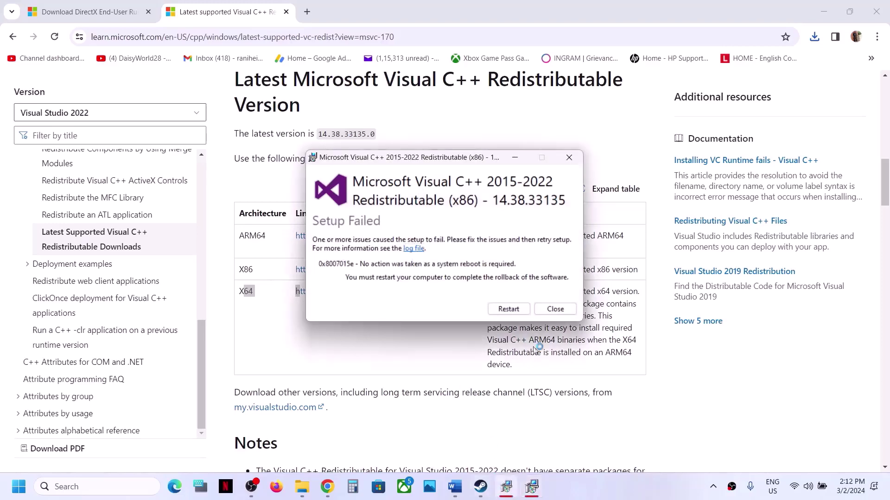
pyautogui.moveTo(475, 157); pyautogui.dragTo(238, 199)
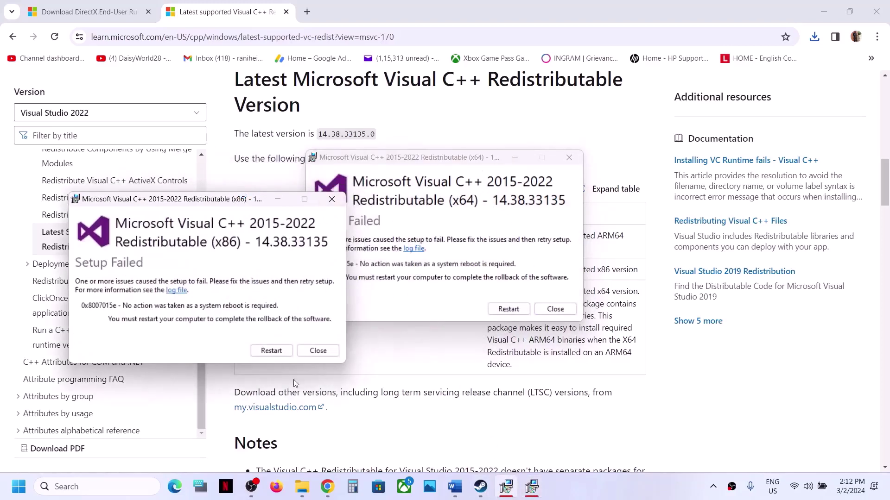
pyautogui.click(547, 313)
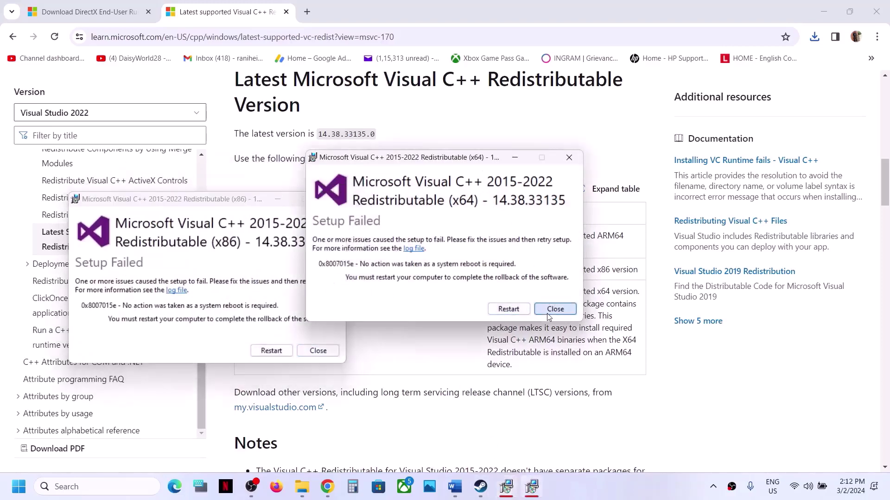
pyautogui.click(318, 351)
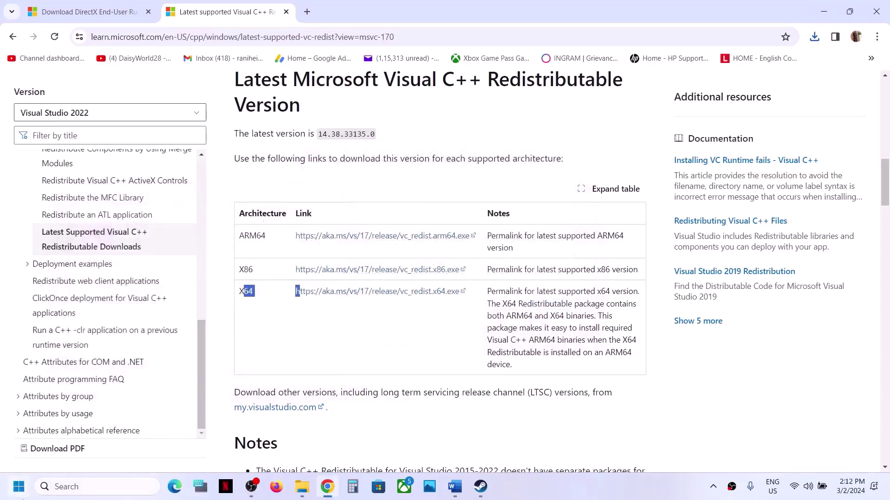
# Display the Restart choice among the Windows power options, leave it unused and bring Steam forward.
pyautogui.click(19, 486)
pyautogui.click(336, 447)
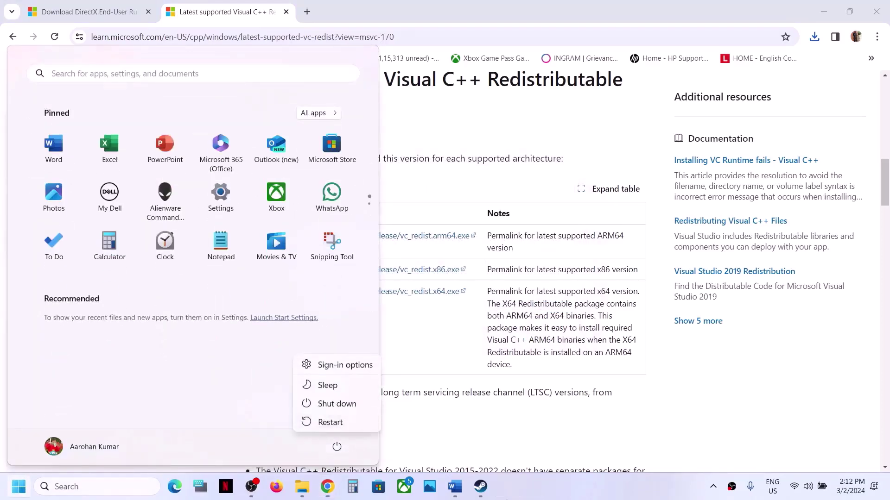
pyautogui.click(480, 486)
pyautogui.click(480, 487)
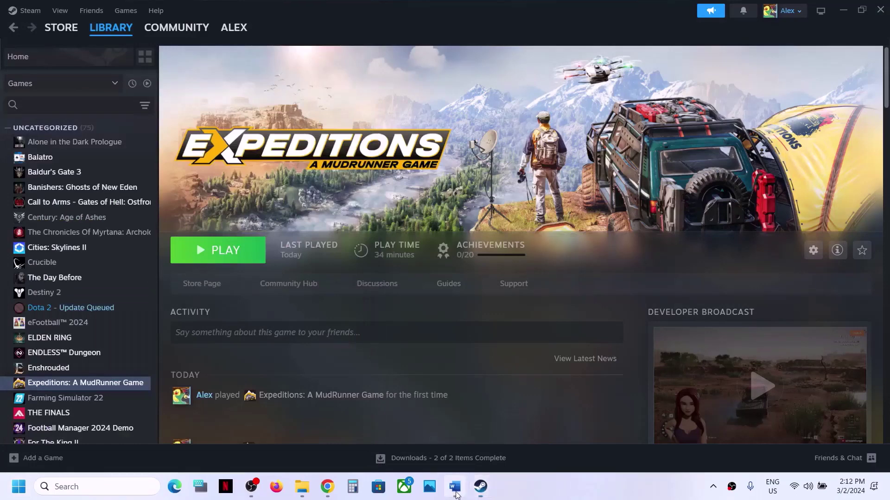
# Return to the Mudrunner Word document and highlight the Step 8 text "Verify the game files".
pyautogui.click(455, 492)
pyautogui.scroll(-5, 334, 328)
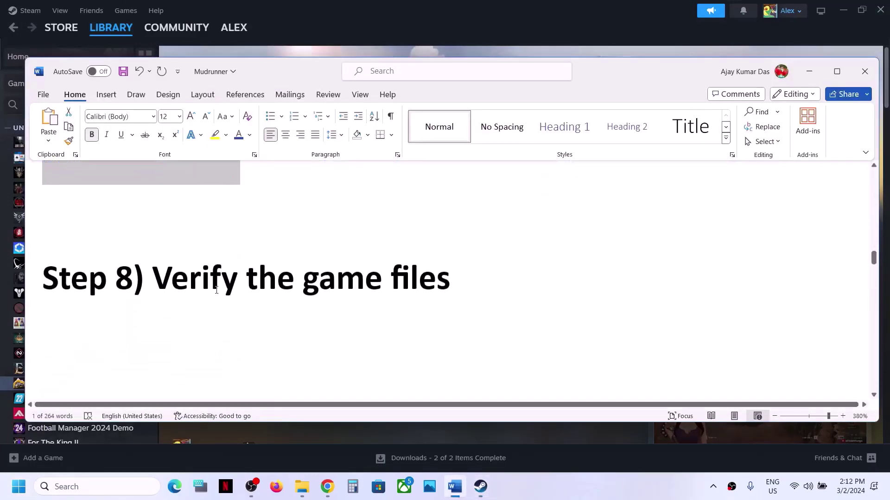
pyautogui.click(202, 290)
pyautogui.moveTo(202, 290); pyautogui.dragTo(529, 213)
# Verify the integrity of the installed files of Expeditions: A MudRunner Game in Steam and return to the Mudrunner document.
pyautogui.click(641, 17)
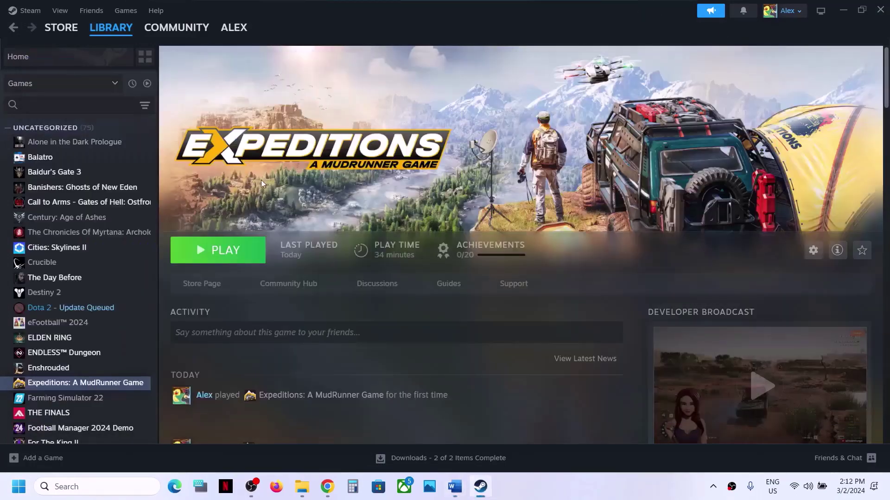
pyautogui.rightClick(114, 384)
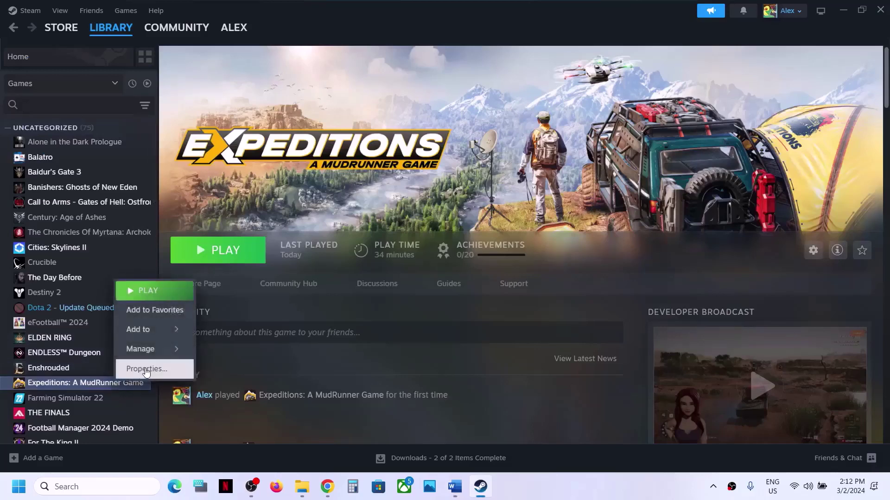
pyautogui.click(146, 370)
pyautogui.click(260, 189)
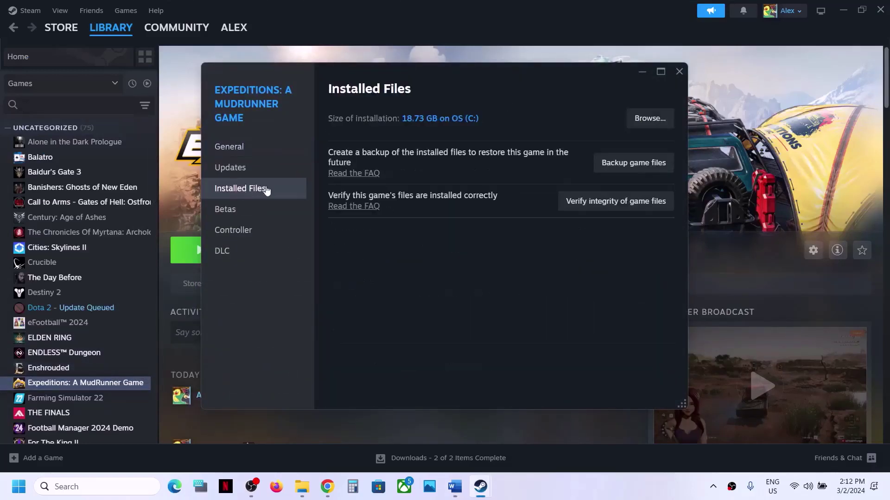
pyautogui.click(615, 202)
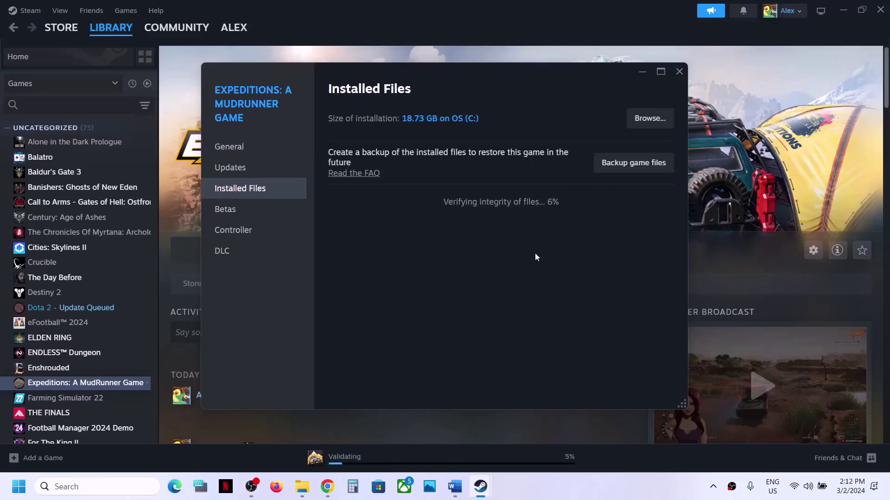
pyautogui.click(454, 486)
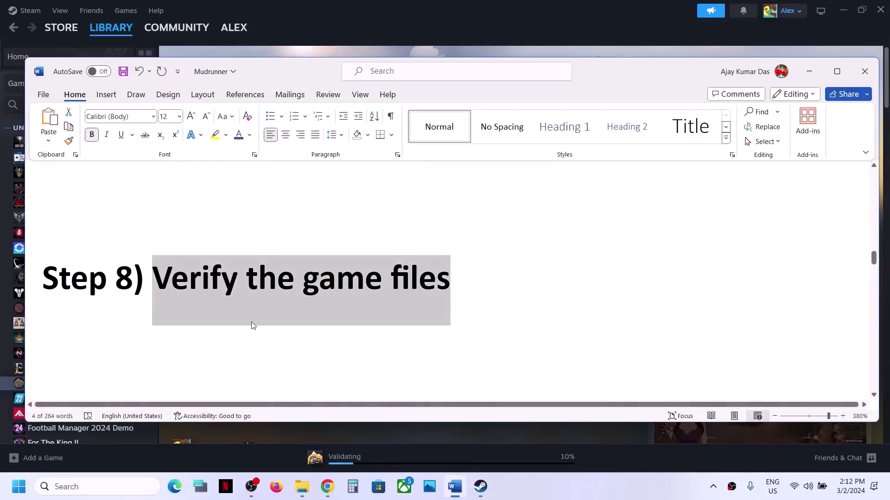
# Highlight the Step 9 heading on renaming or deleting save game files, including its warning about losing all the game progress.
pyautogui.scroll(-5, 251, 322)
pyautogui.moveTo(161, 231); pyautogui.dragTo(609, 229)
pyautogui.click(614, 261)
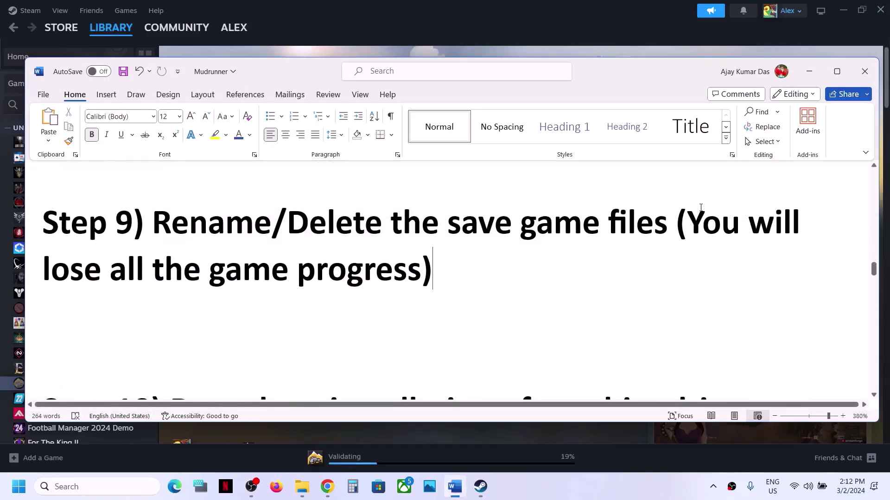
pyautogui.moveTo(687, 221); pyautogui.dragTo(433, 272)
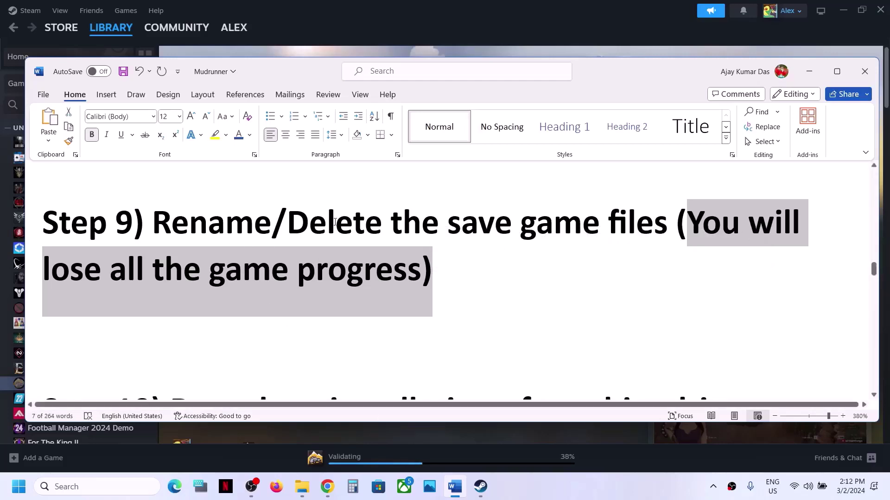
# Switch to the File Explorer window showing the Bin folder and open the My Games folder inside Documents.
pyautogui.moveTo(301, 490)
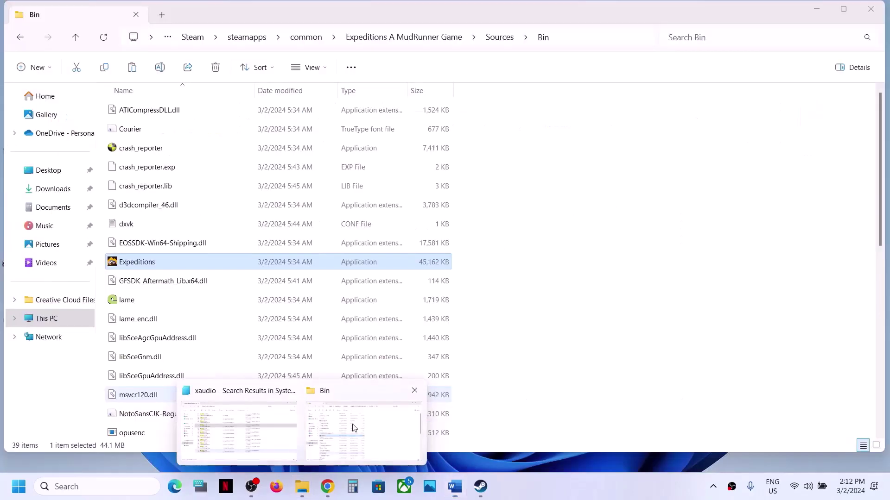
pyautogui.click(352, 424)
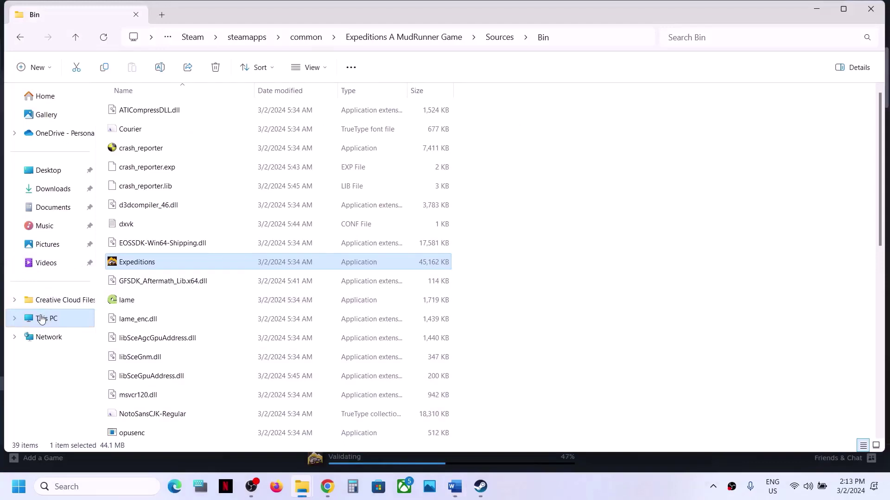
pyautogui.click(42, 319)
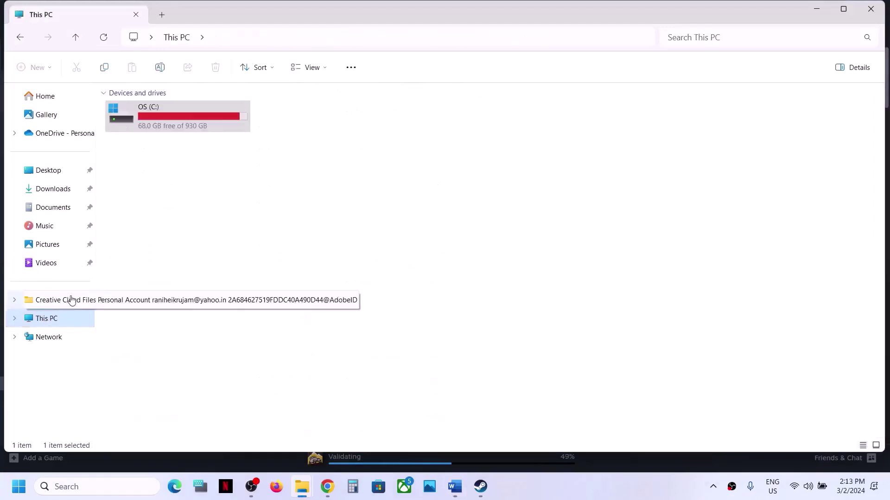
pyautogui.click(53, 208)
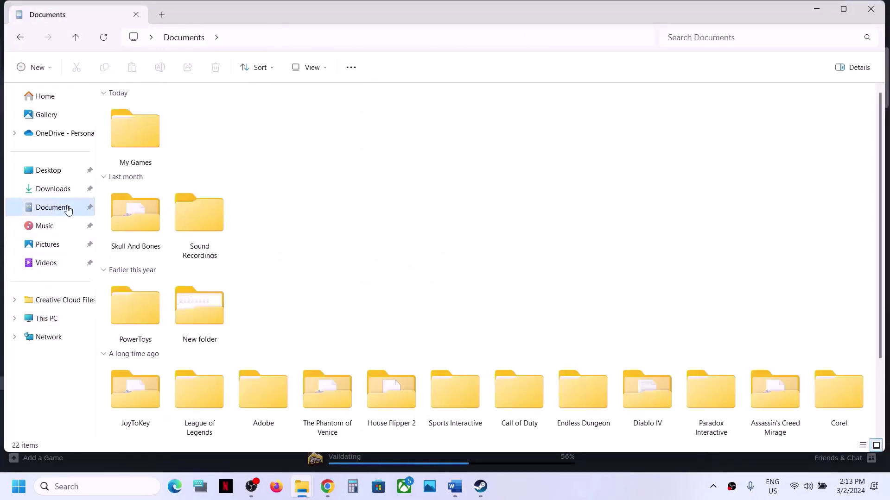
pyautogui.doubleClick(135, 152)
# Rename the Expeditions folder in My Games as Expeditions.old.
pyautogui.click(143, 134)
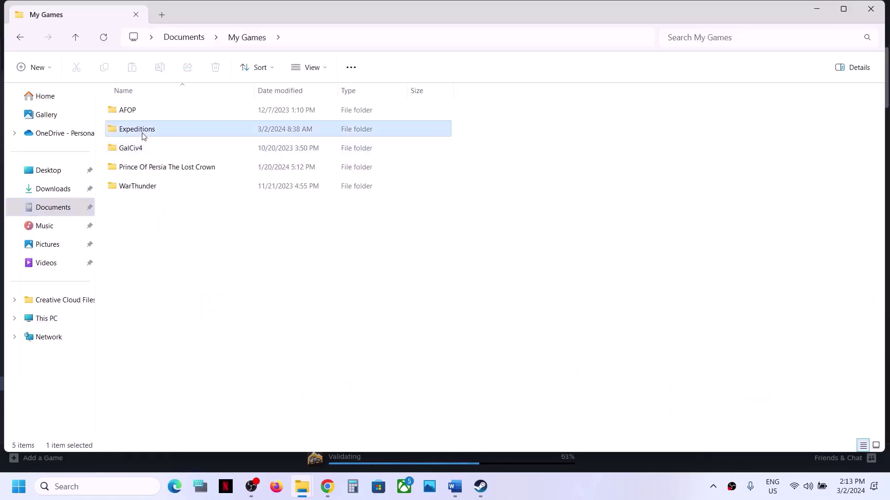
pyautogui.rightClick(167, 133)
pyautogui.click(225, 143)
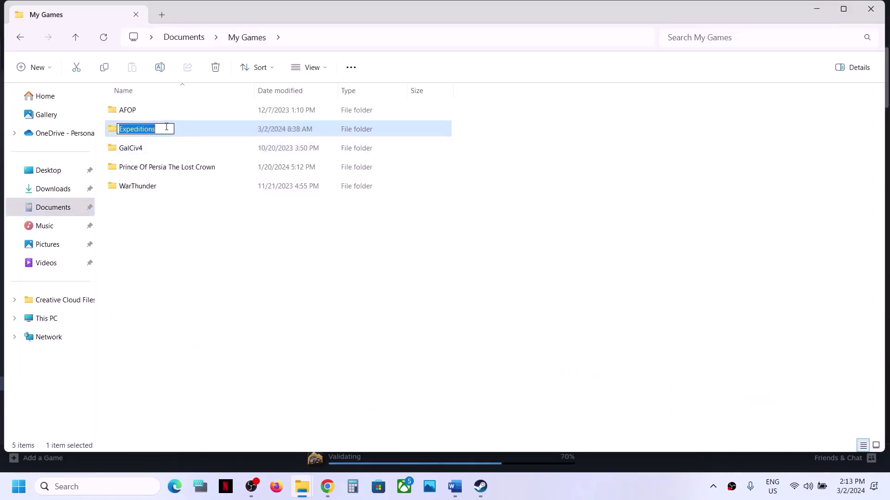
pyautogui.click(166, 127)
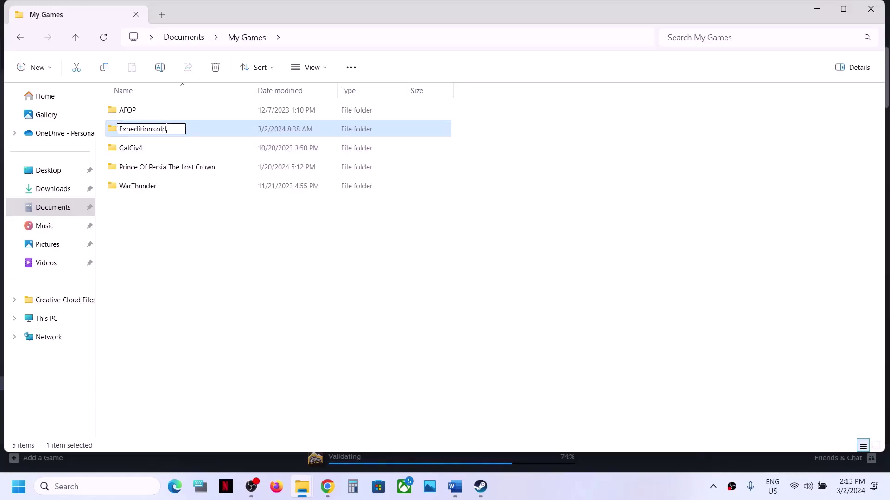
pyautogui.click(185, 231)
# Switch to the Expeditions: A MudRunner Game page in Steam, and return to Step 9 in the Mudrunner document.
pyautogui.moveTo(481, 491)
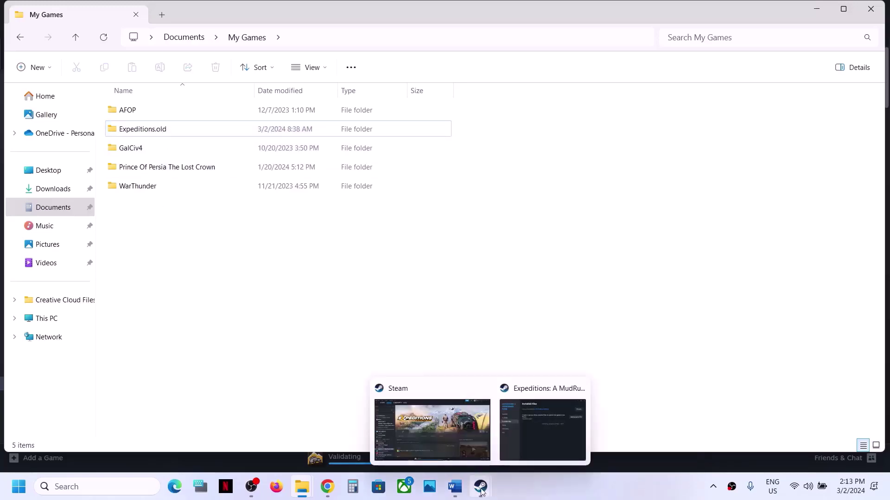
pyautogui.click(461, 441)
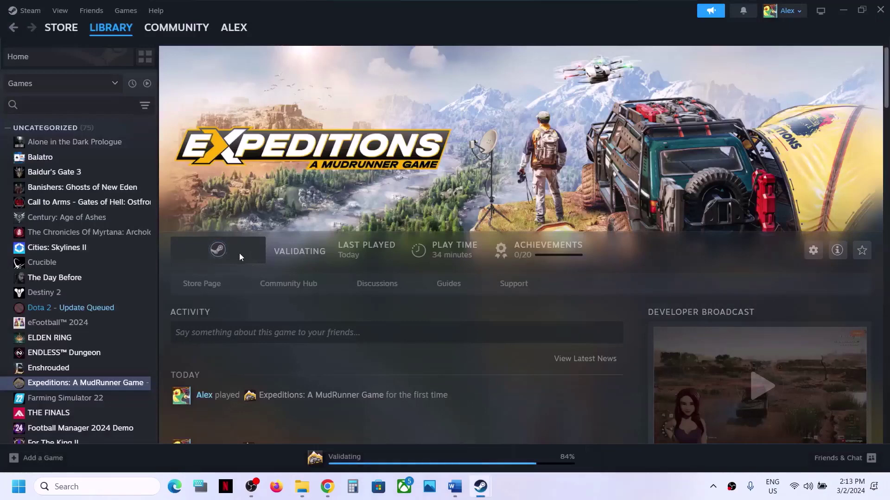
pyautogui.moveTo(496, 493)
pyautogui.click(522, 384)
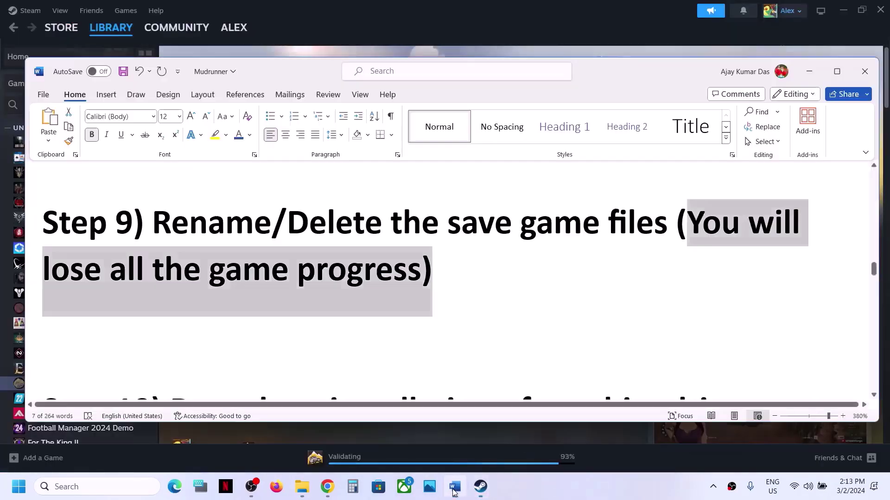
pyautogui.click(455, 486)
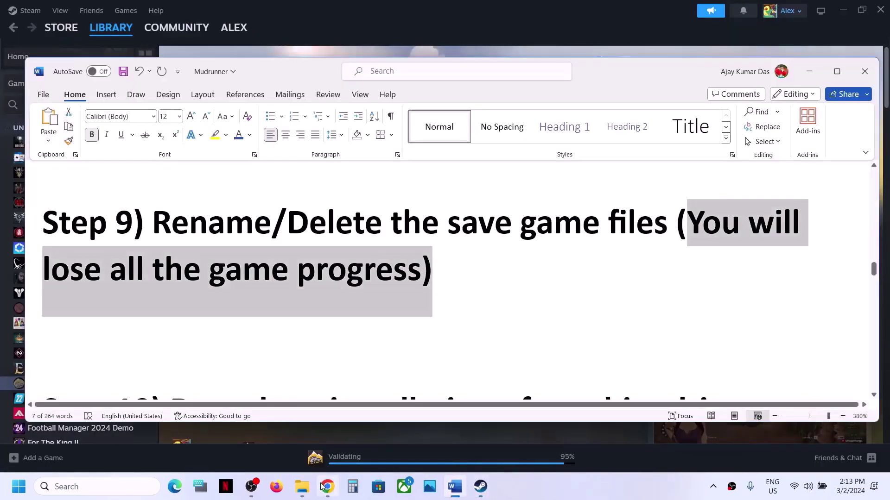
pyautogui.click(310, 222)
# Return to the My Games folder and display the Delete option for Expeditions.old, leaving it unused.
pyautogui.moveTo(302, 487)
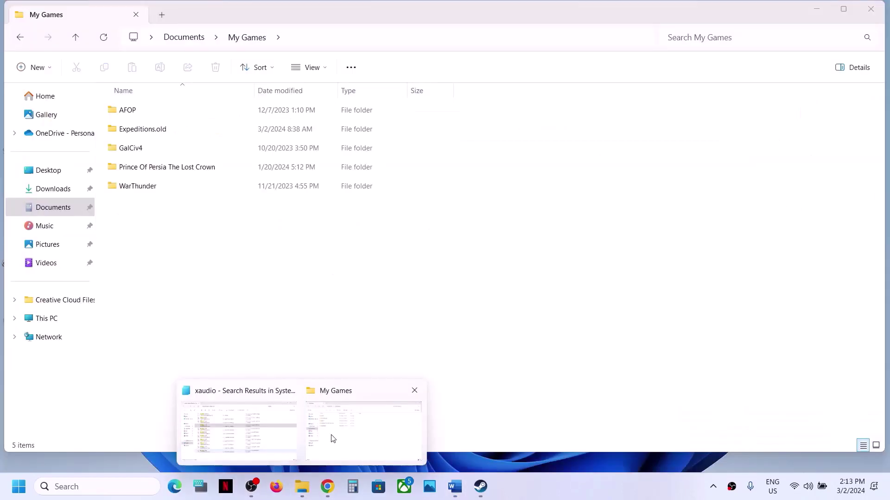
pyautogui.click(332, 438)
pyautogui.click(134, 130)
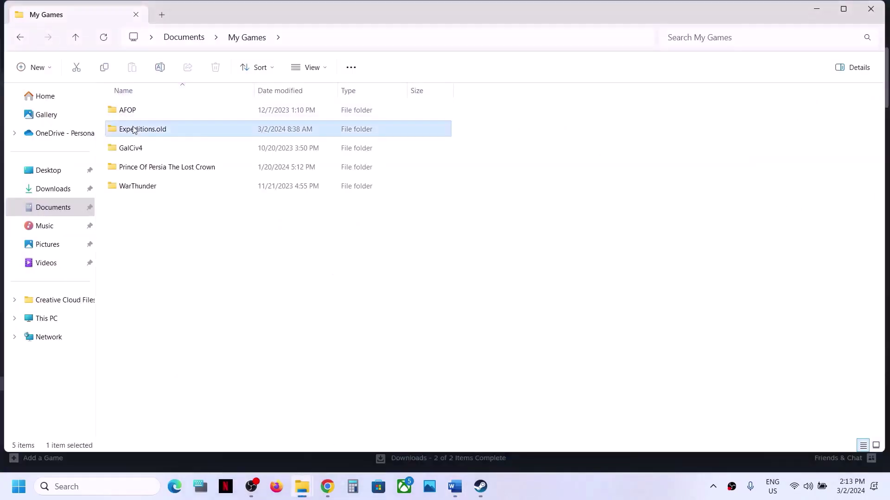
pyautogui.rightClick(144, 132)
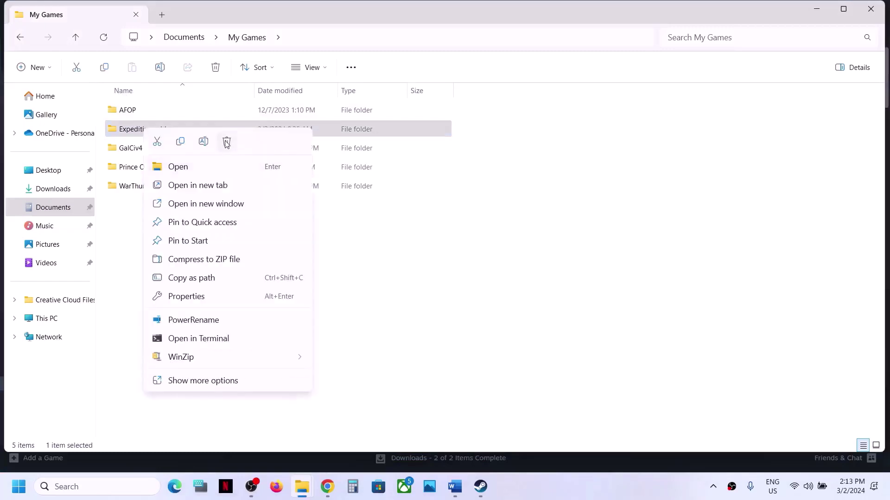
pyautogui.click(452, 347)
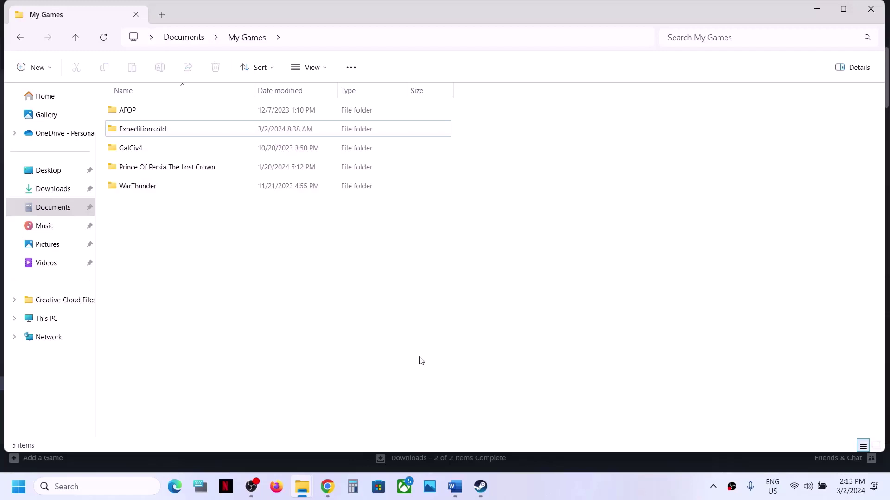
# Open the userdata folder inside Program Files (x86)\Steam on the C: drive.
pyautogui.click(69, 320)
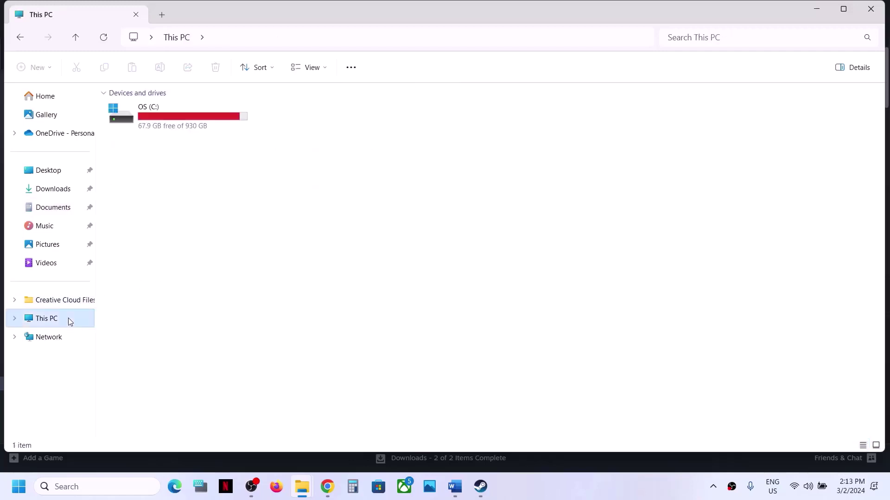
pyautogui.doubleClick(176, 119)
pyautogui.scroll(-5, 173, 236)
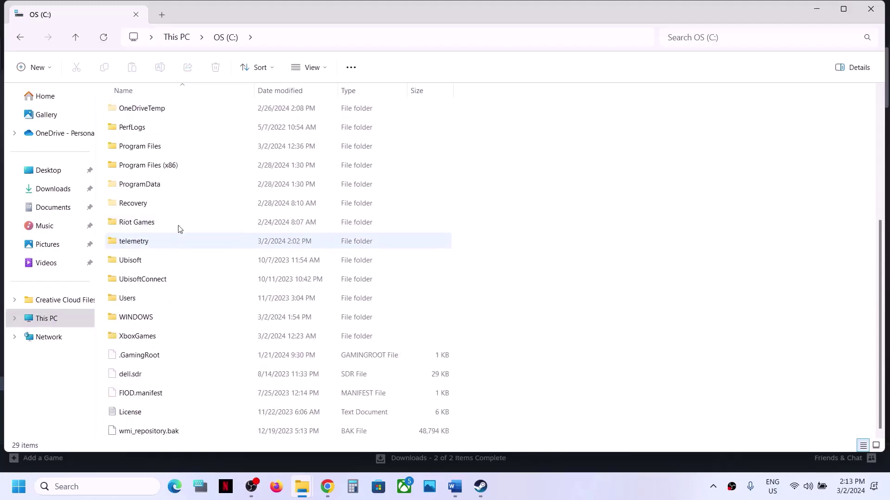
pyautogui.doubleClick(167, 168)
pyautogui.scroll(-5, 166, 169)
pyautogui.scroll(-2, 147, 304)
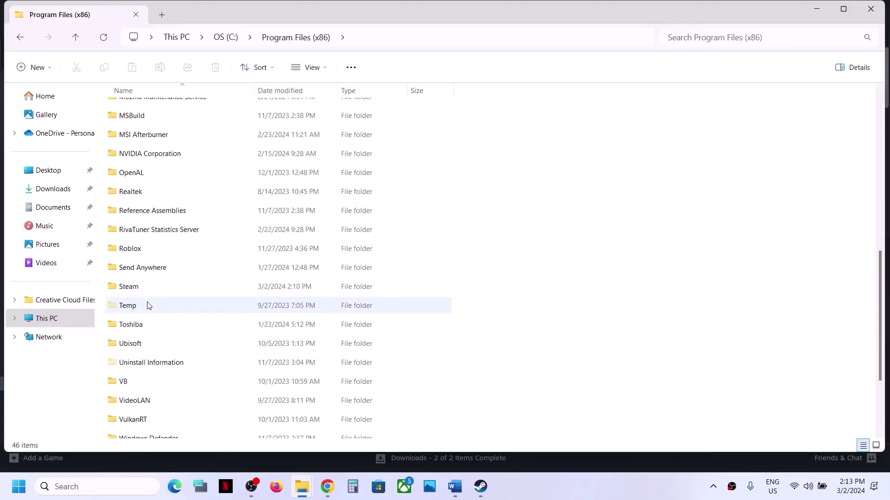
pyautogui.doubleClick(141, 291)
pyautogui.scroll(-4, 144, 235)
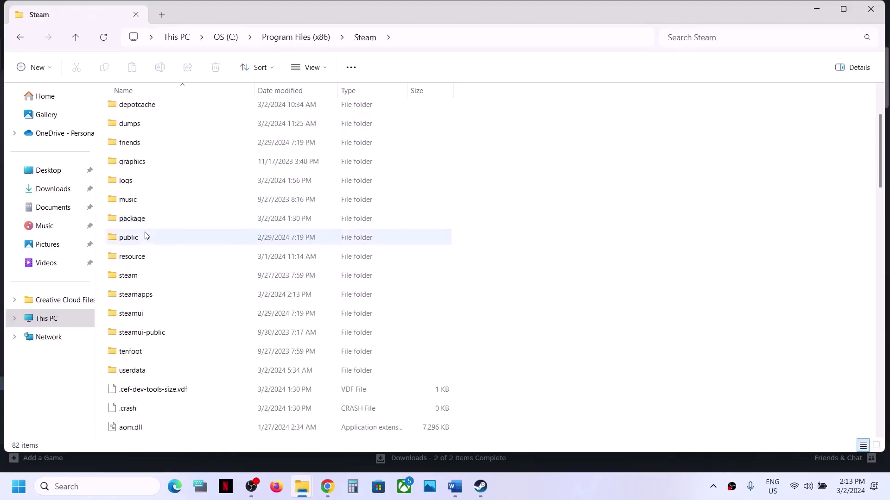
pyautogui.click(142, 260)
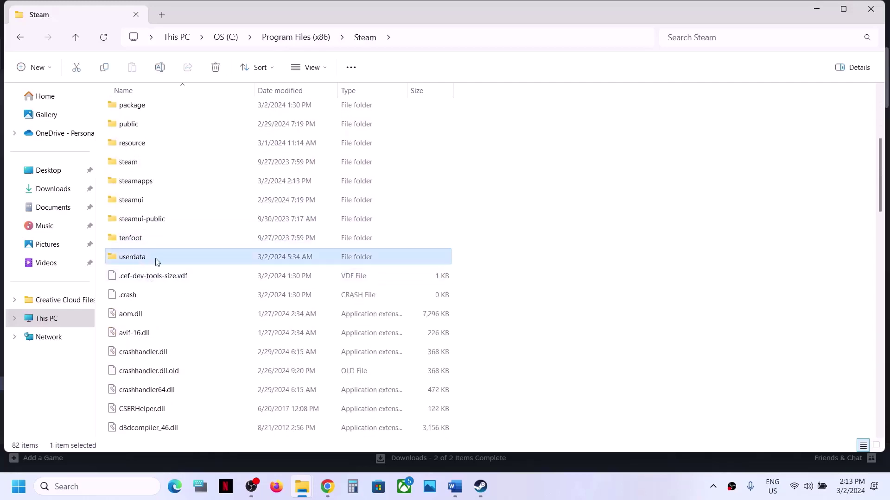
pyautogui.doubleClick(156, 261)
# Inspect the save files in the first account folder's 2477340\remote folder, and go back up to the account folder.
pyautogui.click(144, 115)
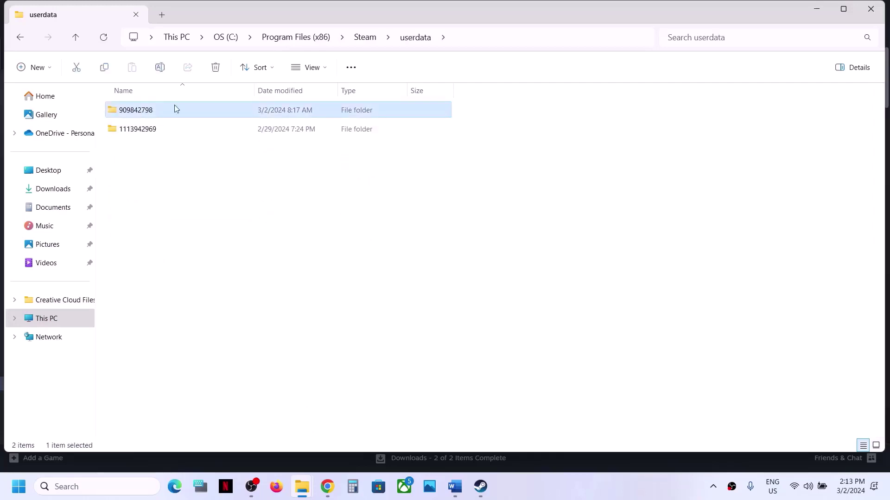
pyautogui.doubleClick(158, 112)
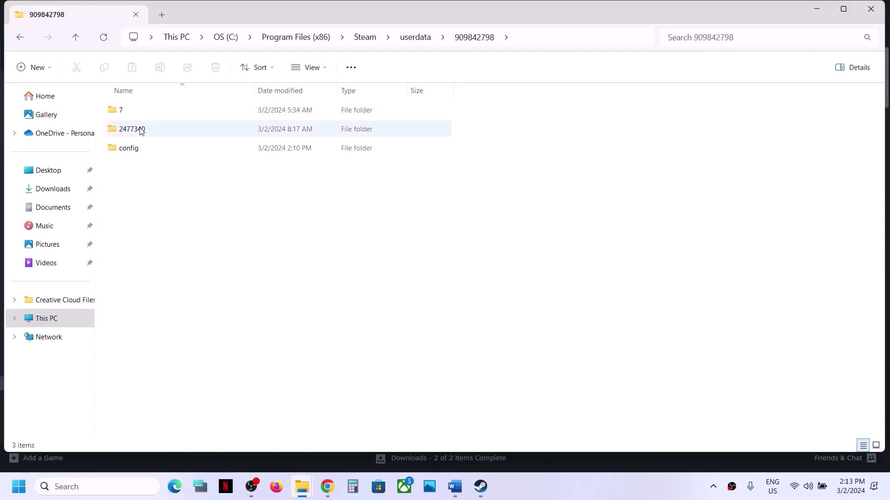
pyautogui.click(137, 132)
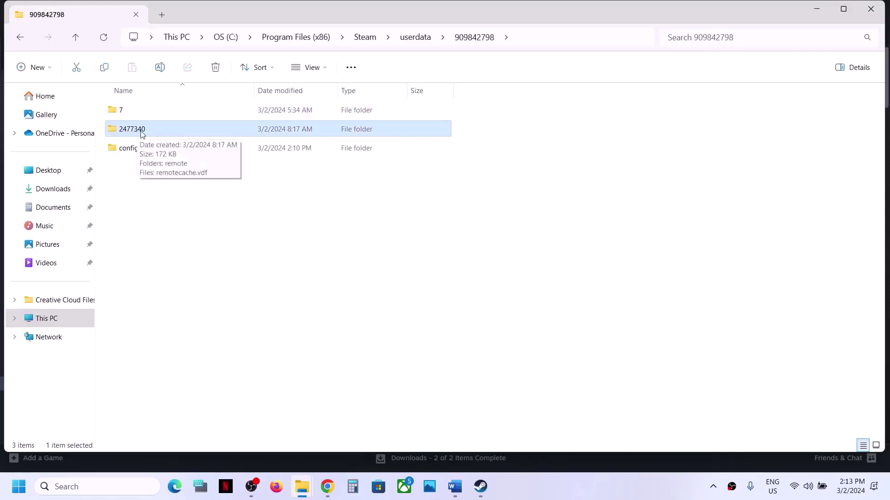
pyautogui.doubleClick(148, 133)
pyautogui.doubleClick(143, 111)
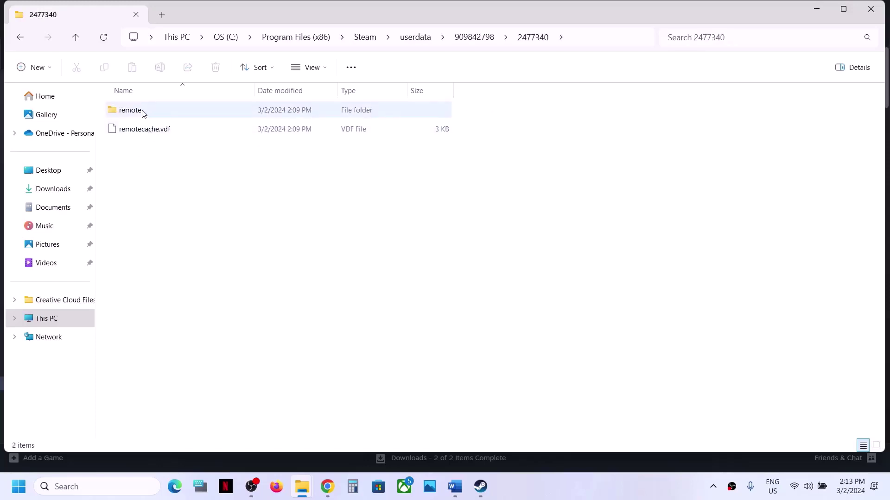
pyautogui.moveTo(249, 367); pyautogui.dragTo(111, 130)
pyautogui.click(76, 37)
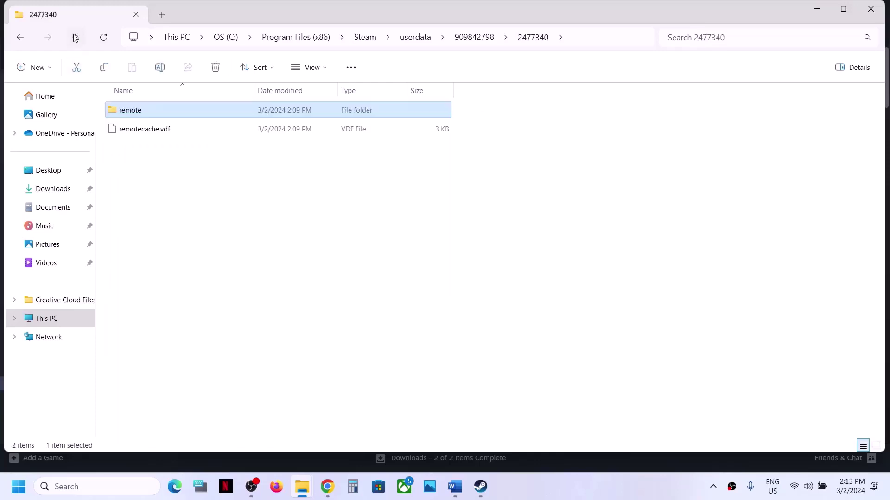
pyautogui.click(76, 38)
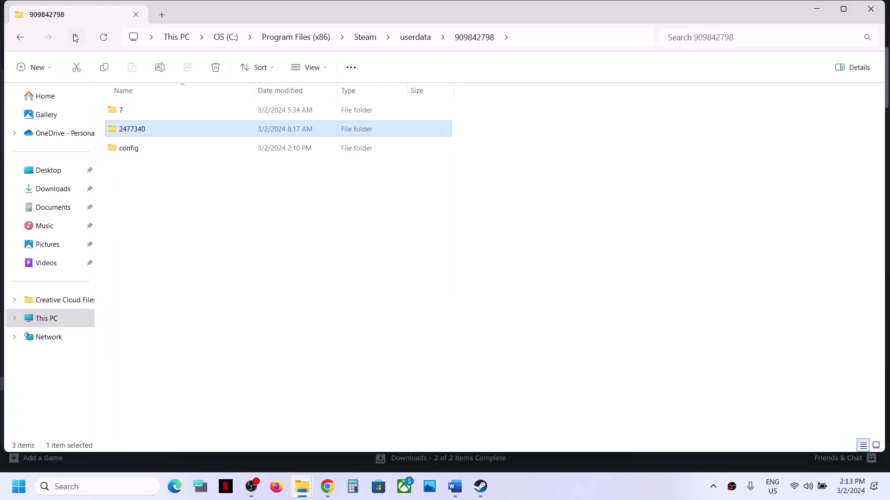
# Rename the 2477340 save folder as 2477340.old and display its Delete option, leaving it unused.
pyautogui.rightClick(148, 129)
pyautogui.click(206, 146)
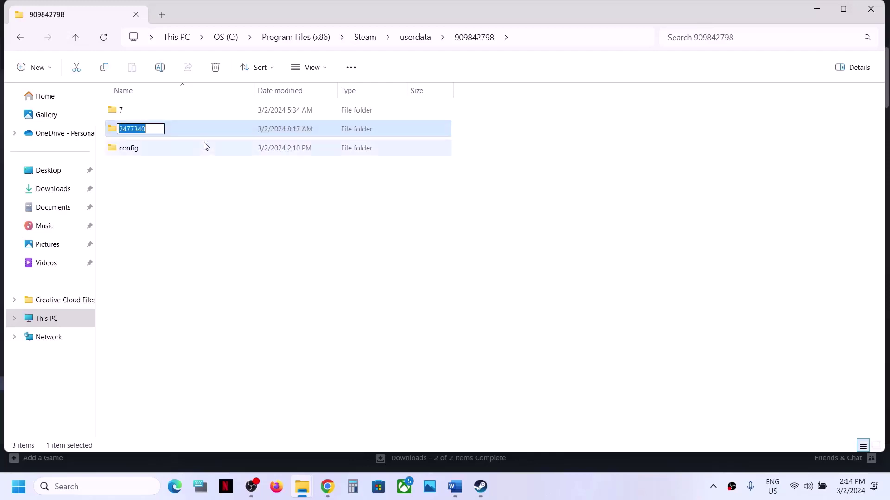
pyautogui.click(156, 130)
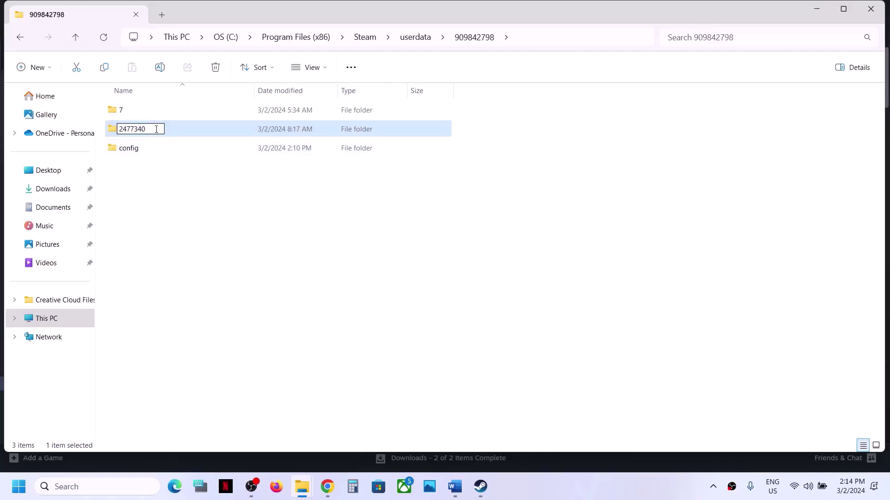
pyautogui.write('.old')
pyautogui.click(156, 178)
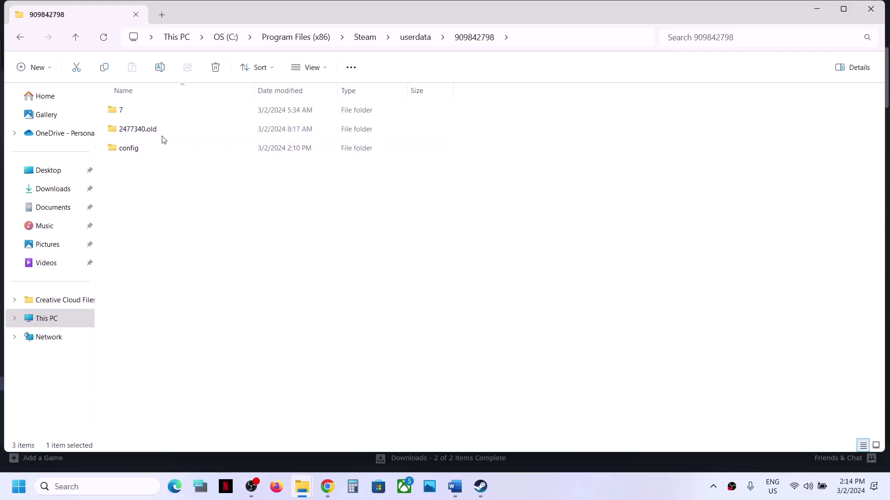
pyautogui.rightClick(148, 129)
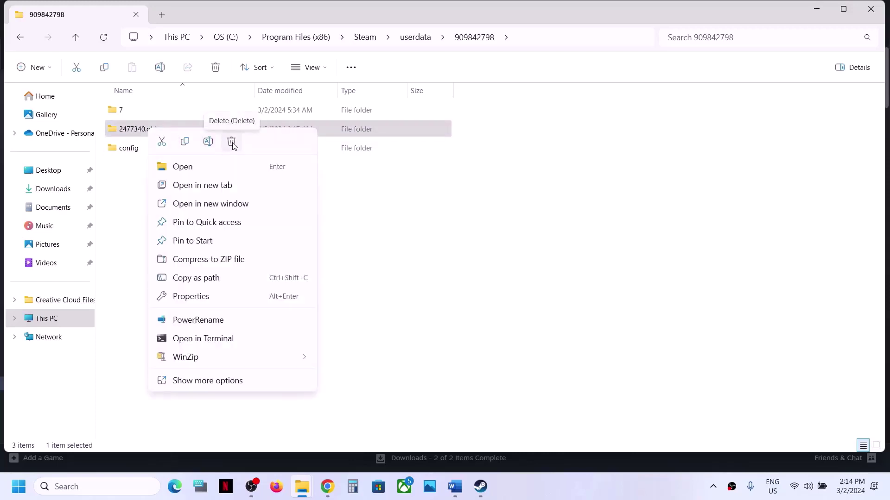
pyautogui.click(451, 313)
# Return to the Mudrunner document and highlight the Step 10 text "Do a clean installation of graphics driver".
pyautogui.click(455, 487)
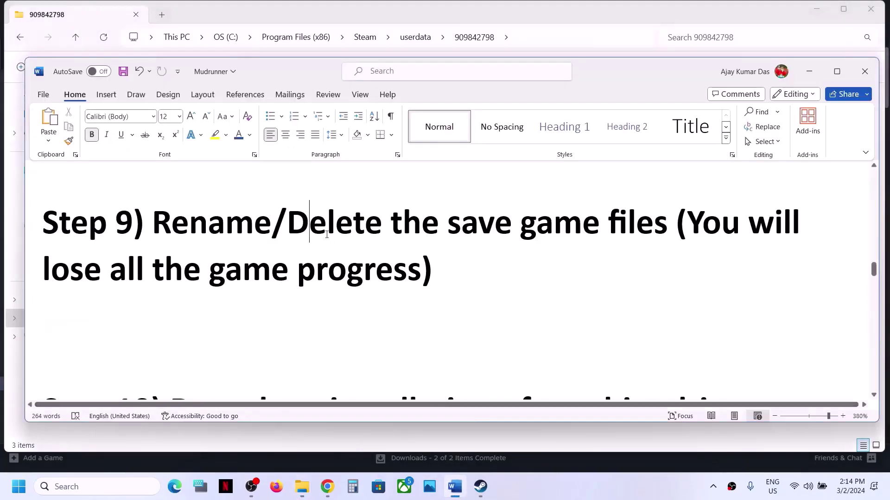
pyautogui.scroll(-5, 294, 295)
pyautogui.scroll(2, 171, 239)
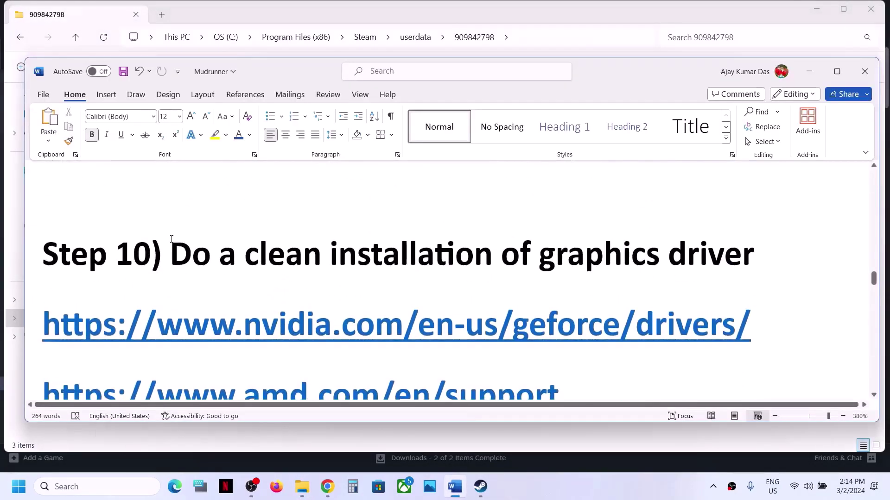
pyautogui.moveTo(178, 252); pyautogui.dragTo(756, 260)
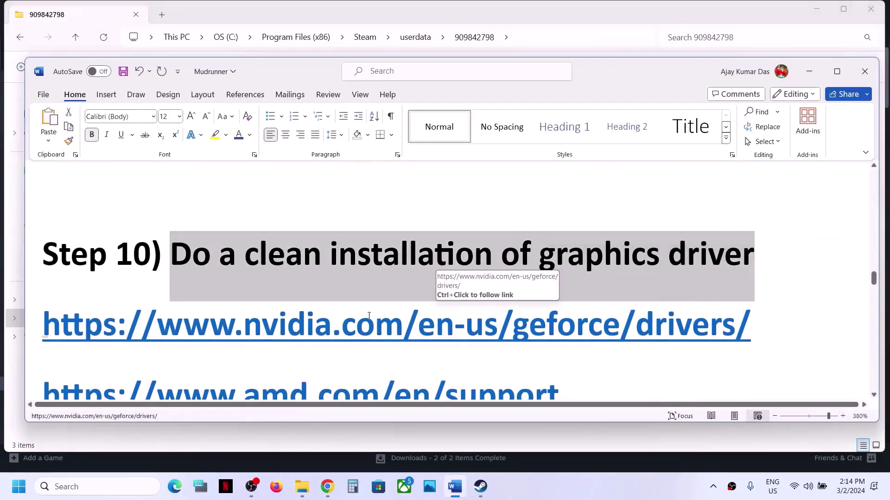
# Highlight the NVIDIA GeForce drivers link and the AMD support link under Step 10.
pyautogui.scroll(-2, 369, 316)
pyautogui.moveTo(244, 261); pyautogui.dragTo(576, 264)
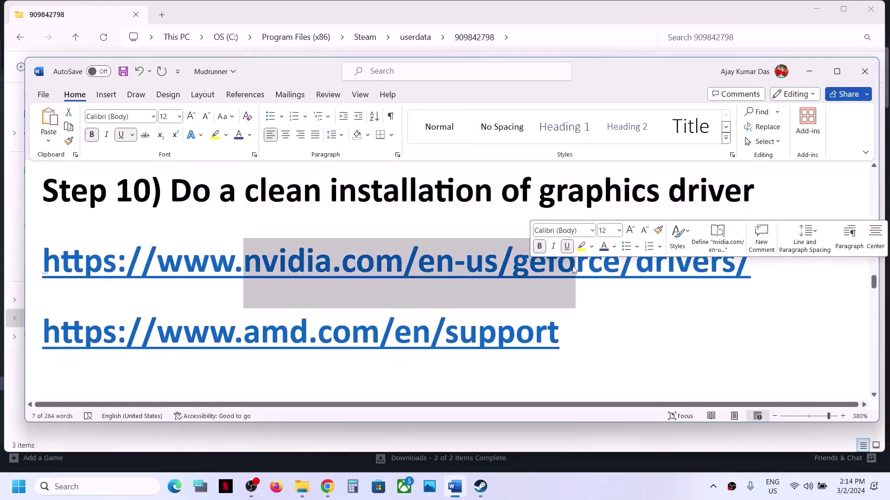
pyautogui.moveTo(261, 331); pyautogui.dragTo(496, 334)
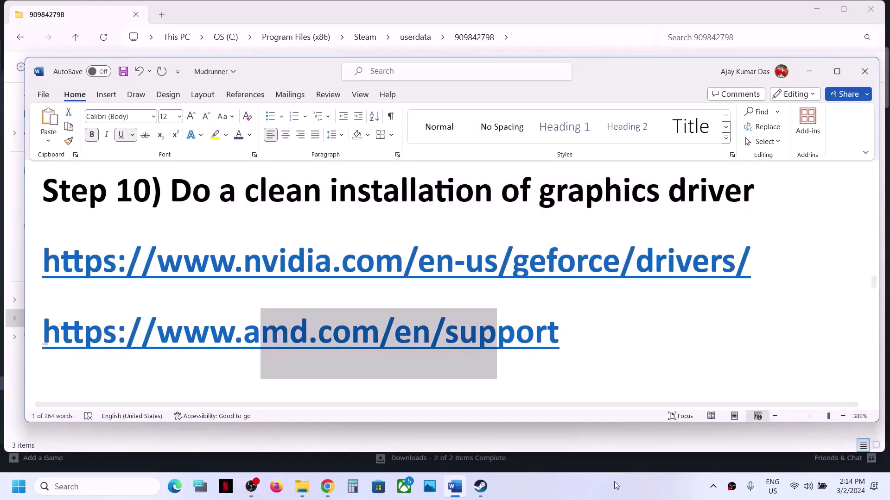
pyautogui.click(612, 488)
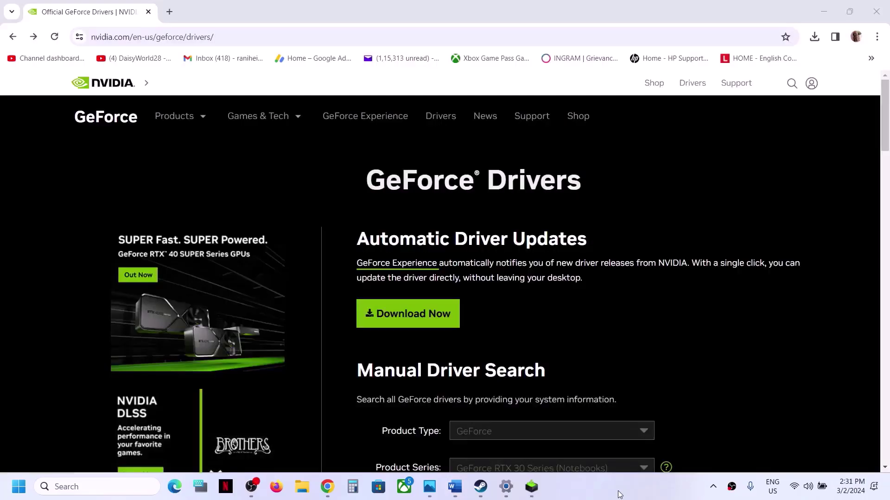
# In NVIDIA's Manual Driver Search, set the product type to GeForce and the series to GeForce RTX 30 Series (Notebooks).
pyautogui.scroll(-4, 486, 305)
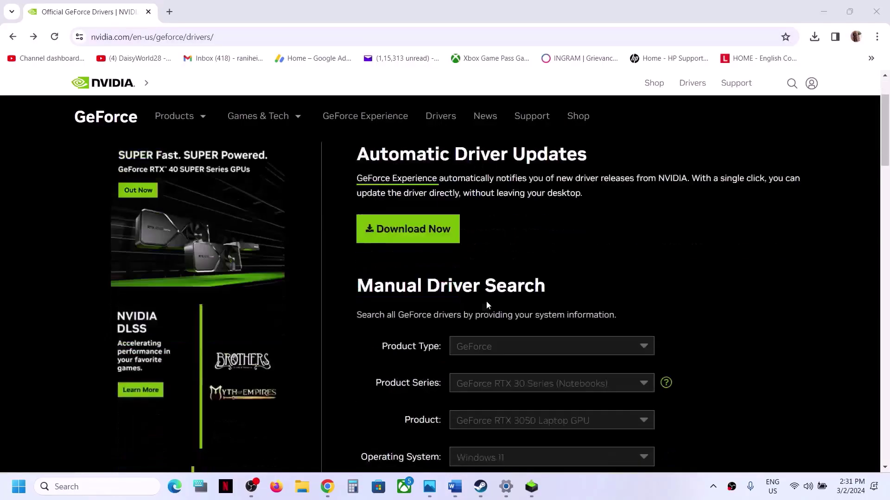
pyautogui.click(518, 248)
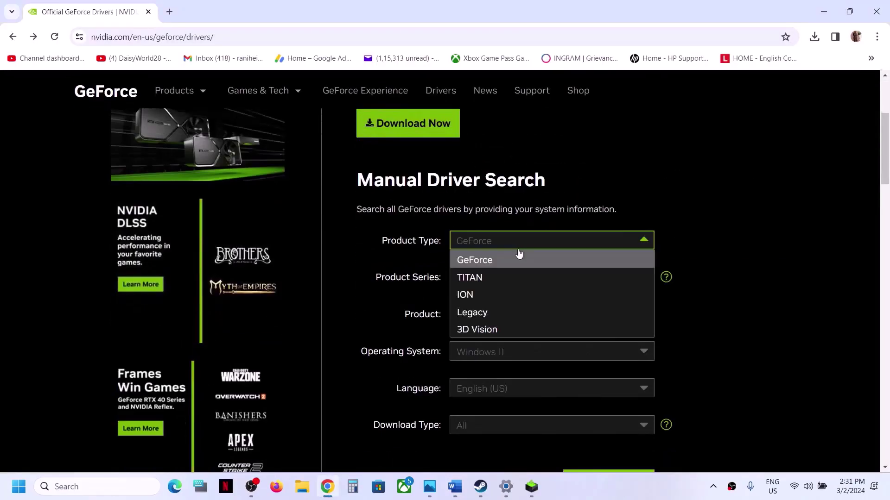
pyautogui.click(499, 264)
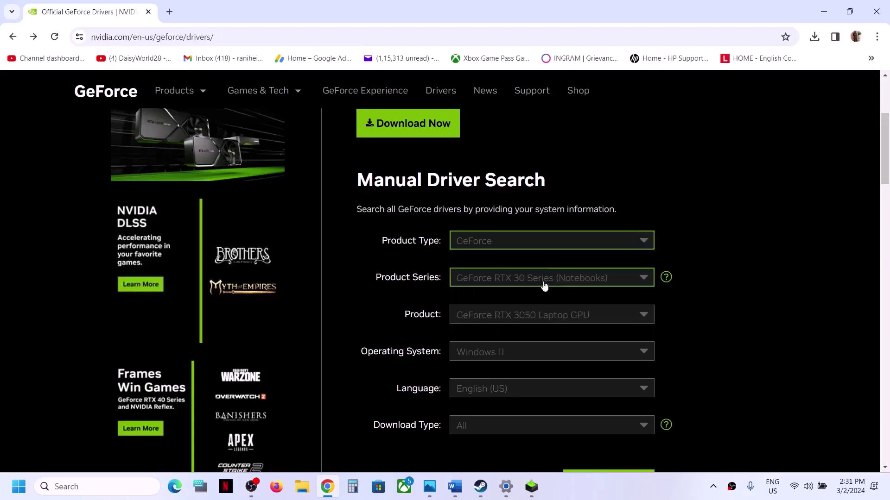
pyautogui.click(544, 284)
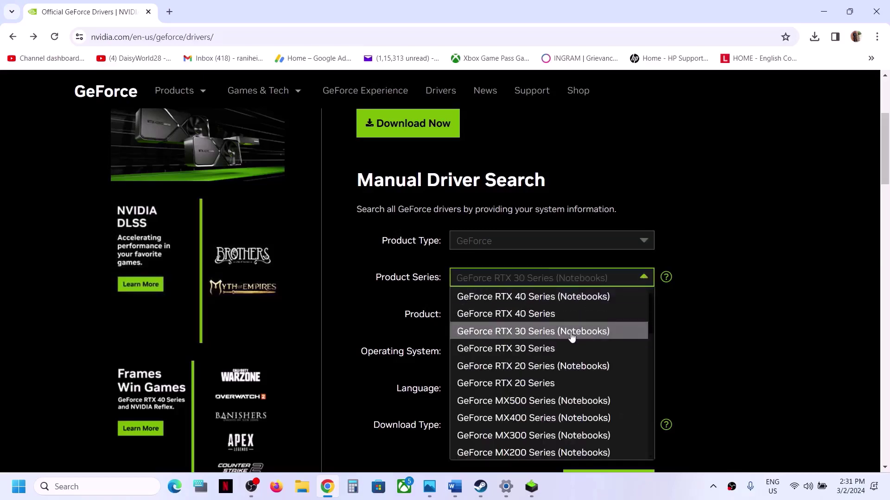
pyautogui.click(571, 334)
pyautogui.click(550, 278)
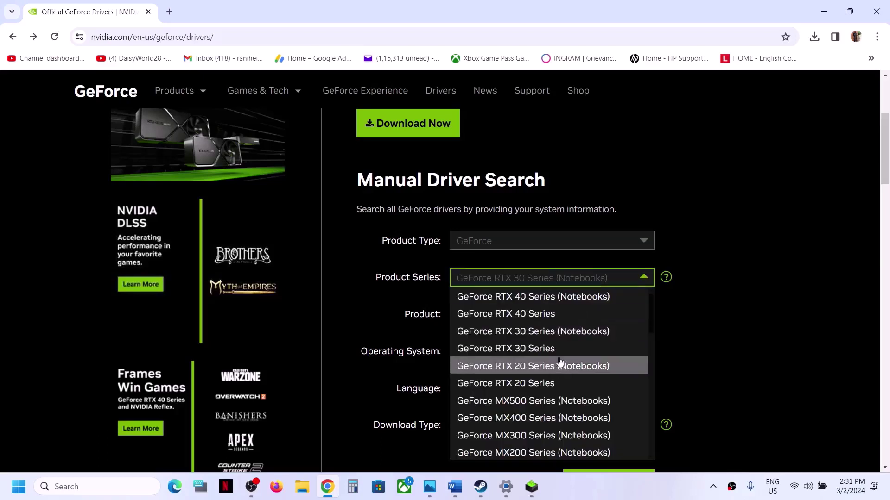
pyautogui.click(390, 248)
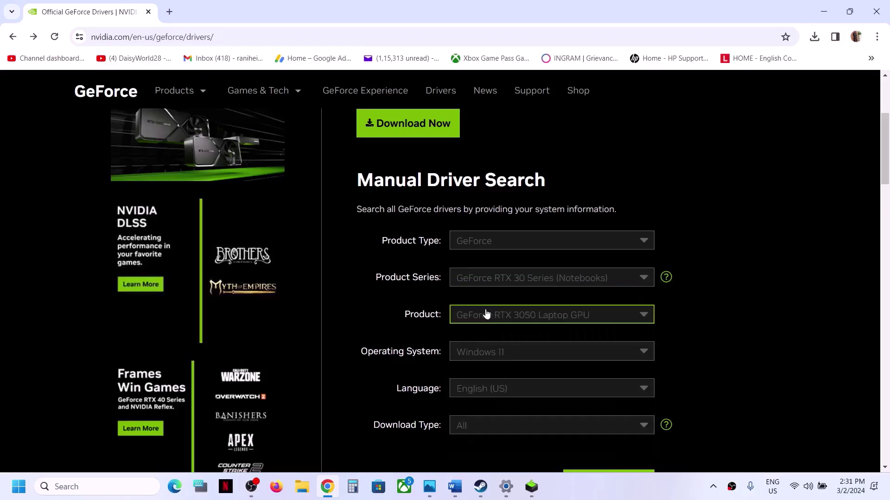
# Set the driver search's product to GeForce RTX 3050 Laptop GPU and its operating system to Windows 11.
pyautogui.click(500, 313)
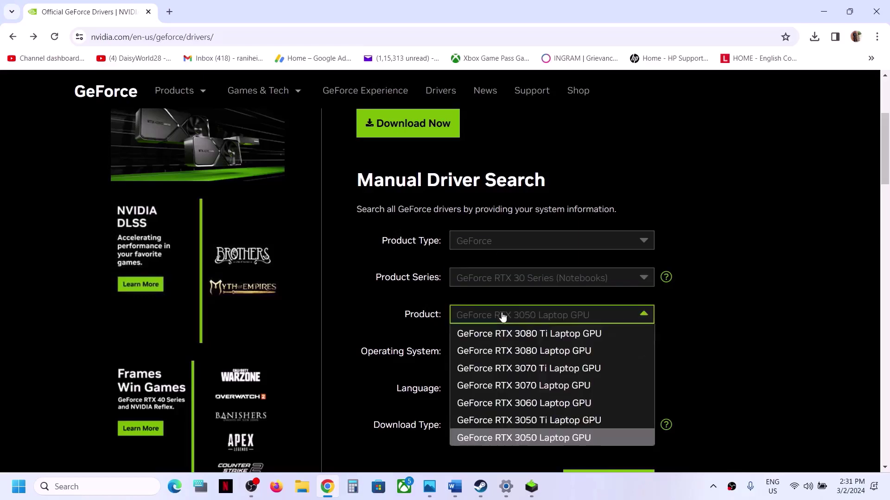
pyautogui.click(558, 440)
pyautogui.scroll(-1, 507, 290)
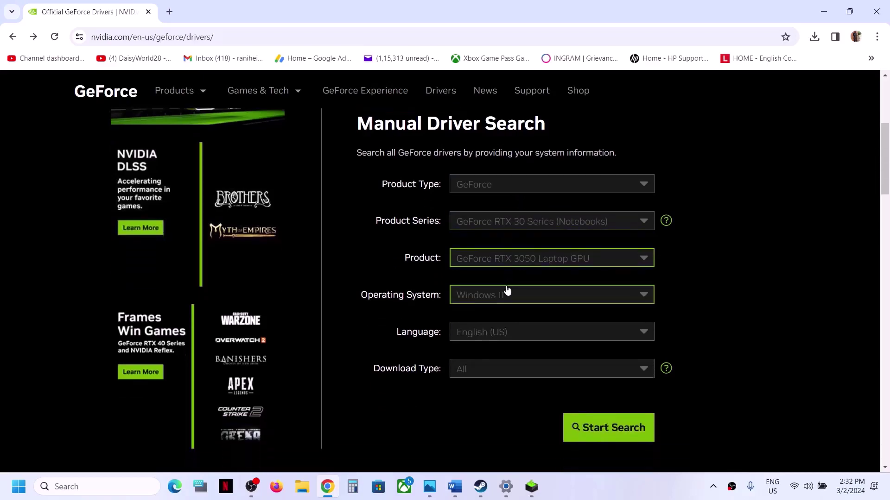
pyautogui.click(509, 301)
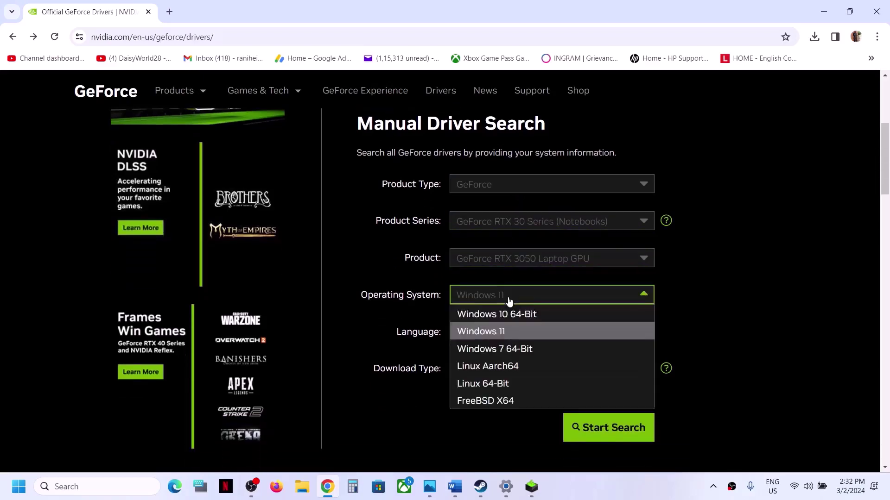
pyautogui.click(503, 332)
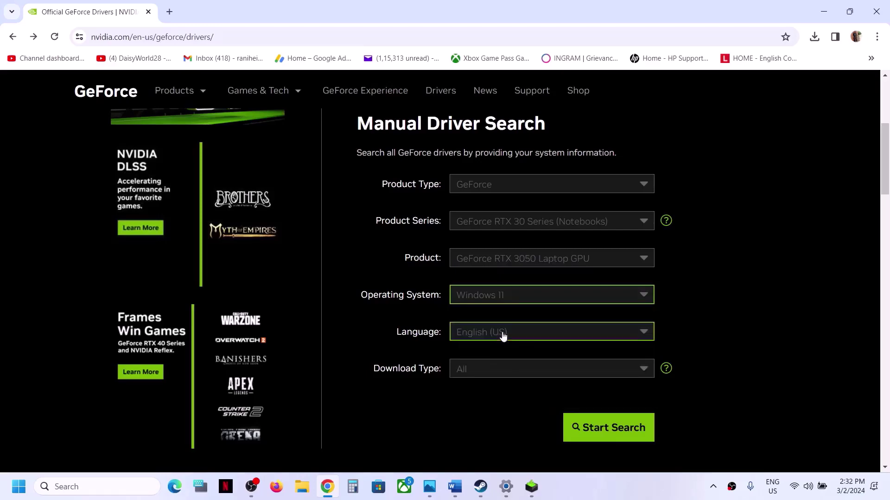
# Start the driver search and compare the NVIDIA Studio Driver and GeForce Game Ready Driver entries.
pyautogui.scroll(-1, 528, 367)
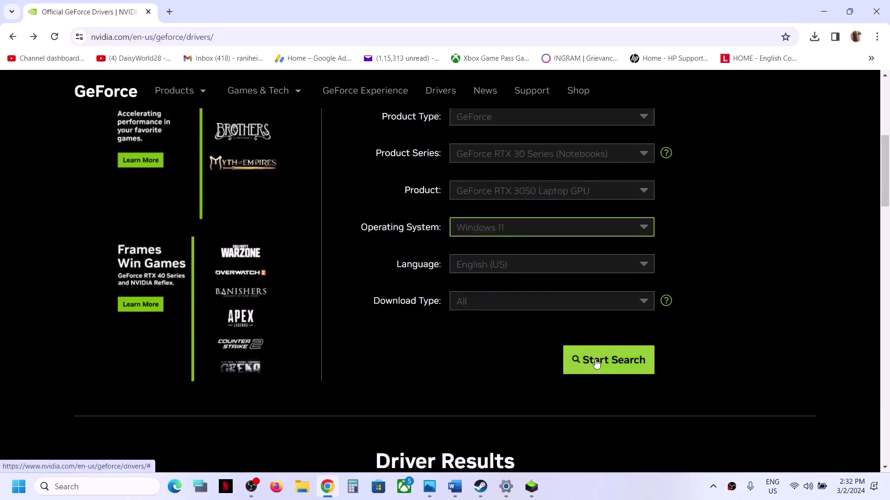
pyautogui.scroll(-2, 455, 371)
pyautogui.scroll(-3, 455, 370)
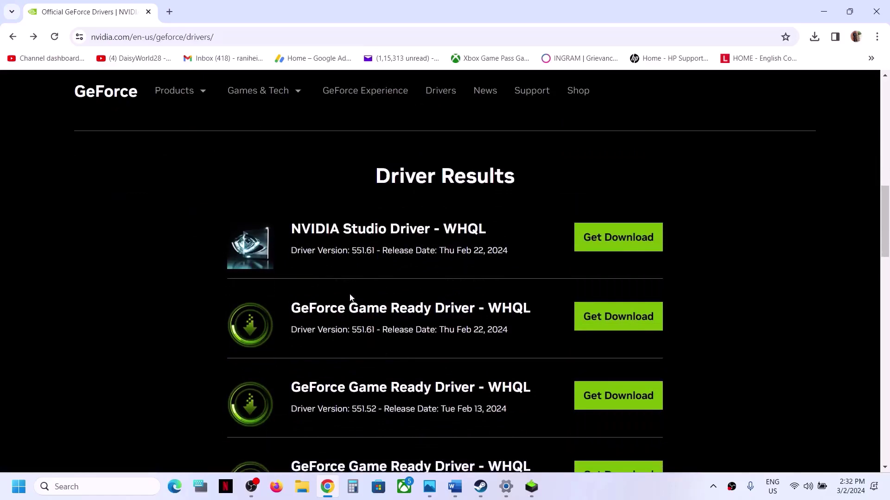
pyautogui.moveTo(292, 313); pyautogui.dragTo(439, 309)
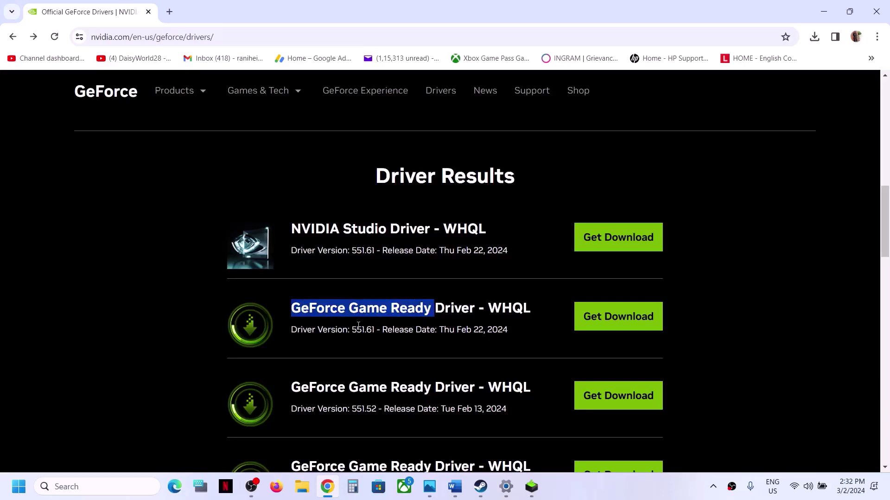
pyautogui.moveTo(349, 330); pyautogui.dragTo(376, 330)
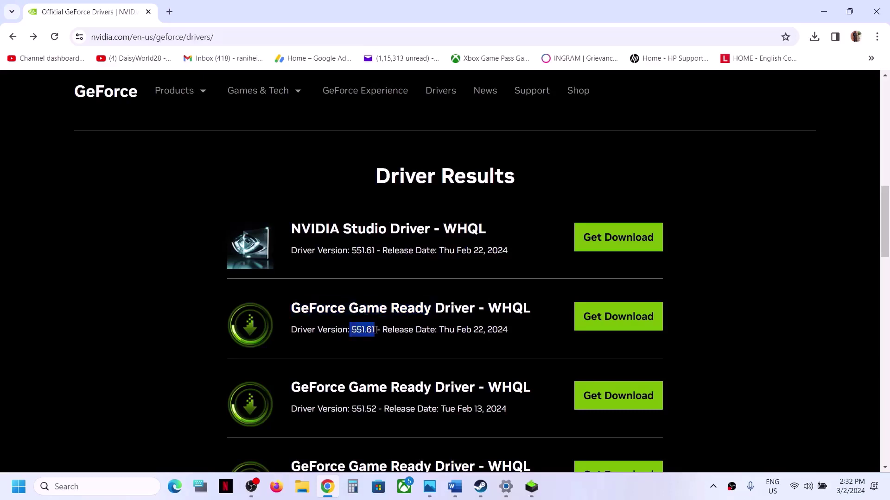
pyautogui.moveTo(350, 228); pyautogui.dragTo(388, 233)
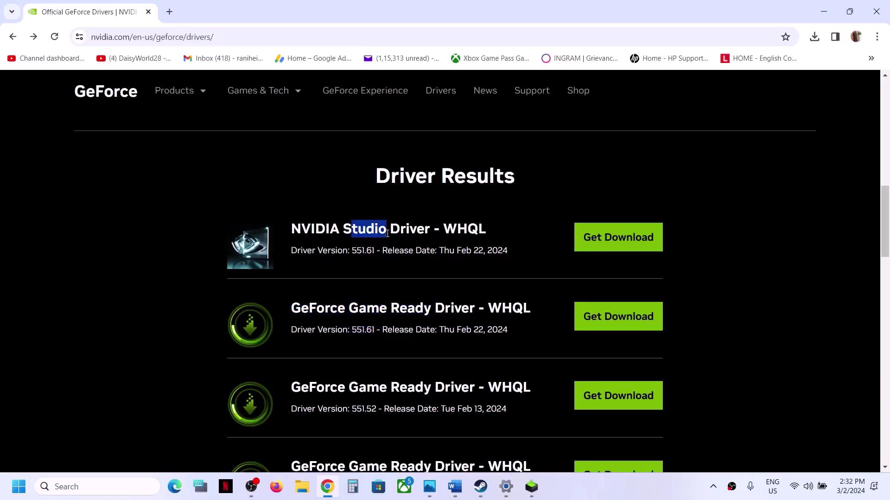
pyautogui.moveTo(301, 309); pyautogui.dragTo(449, 309)
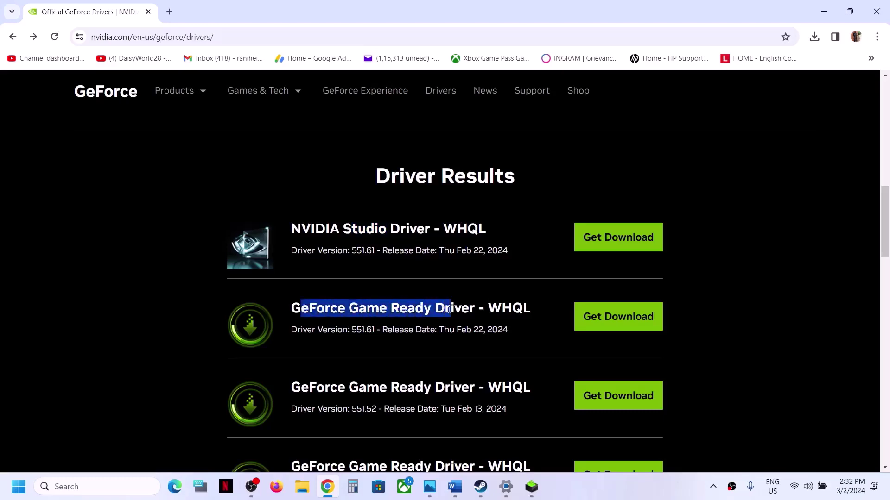
# Download GeForce Game Ready Driver version 551.61 and launch its installer.
pyautogui.click(604, 323)
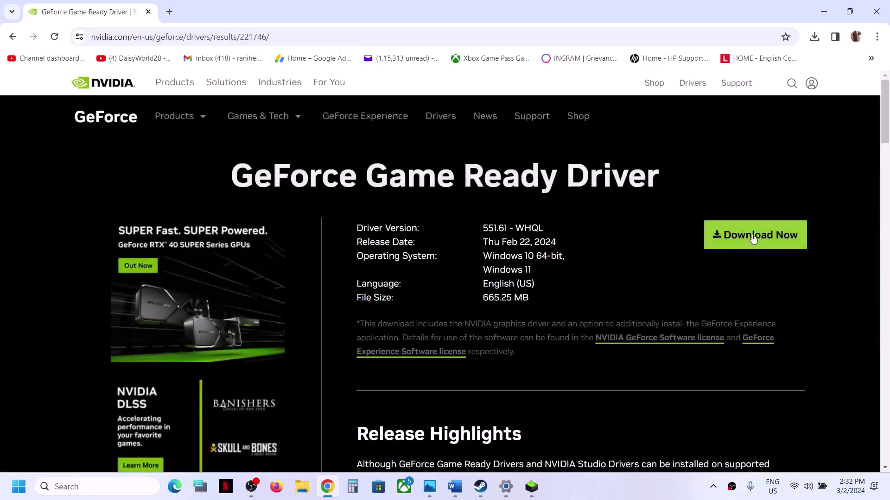
pyautogui.click(751, 237)
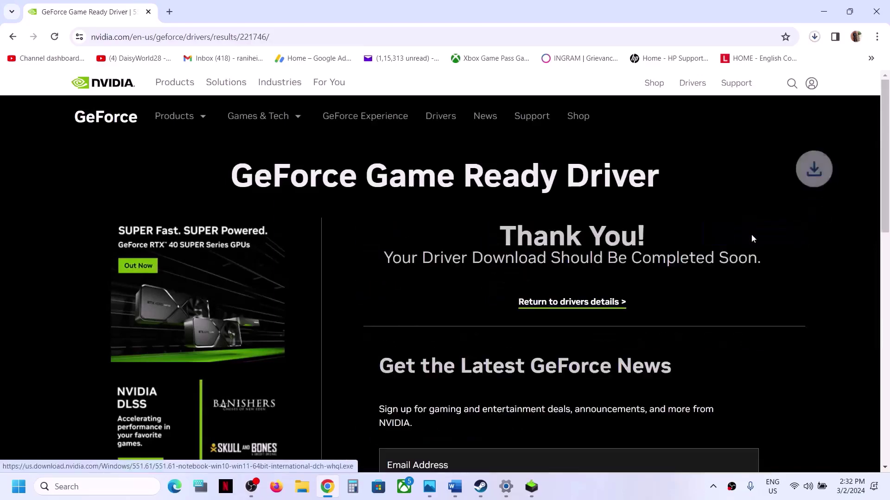
pyautogui.click(815, 38)
pyautogui.click(514, 207)
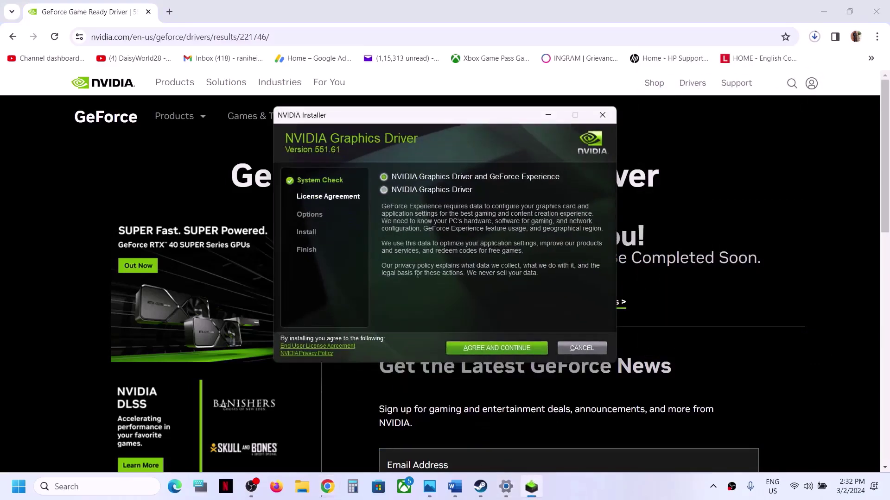
# Accept the NVIDIA license and start a Custom (Advanced) installation with "Perform a clean installation" enabled.
pyautogui.click(477, 348)
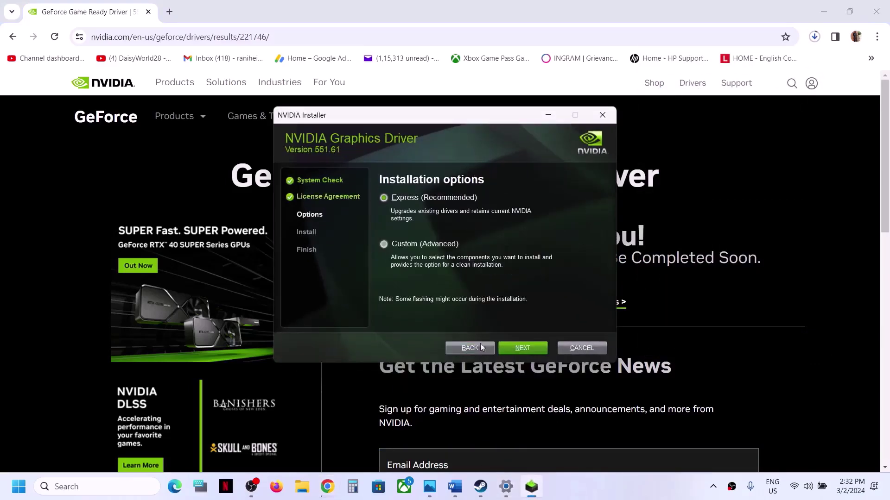
pyautogui.click(383, 244)
pyautogui.click(516, 349)
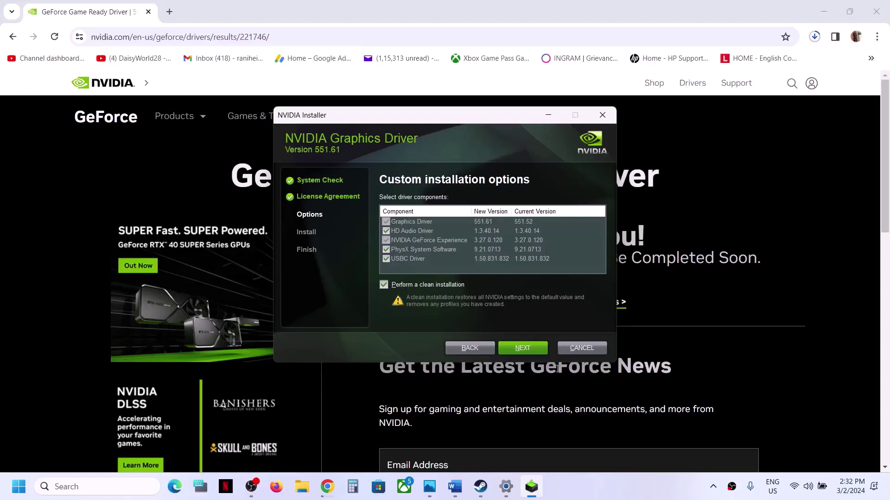
pyautogui.click(531, 348)
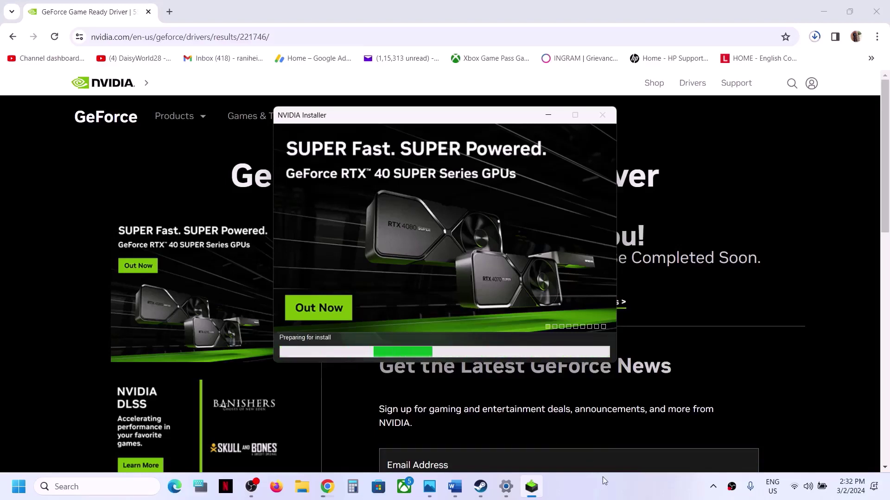
# Return to the Mudrunner document in Word and highlight the Step 11 text about running the game on the dedicated graphics card.
pyautogui.click(608, 490)
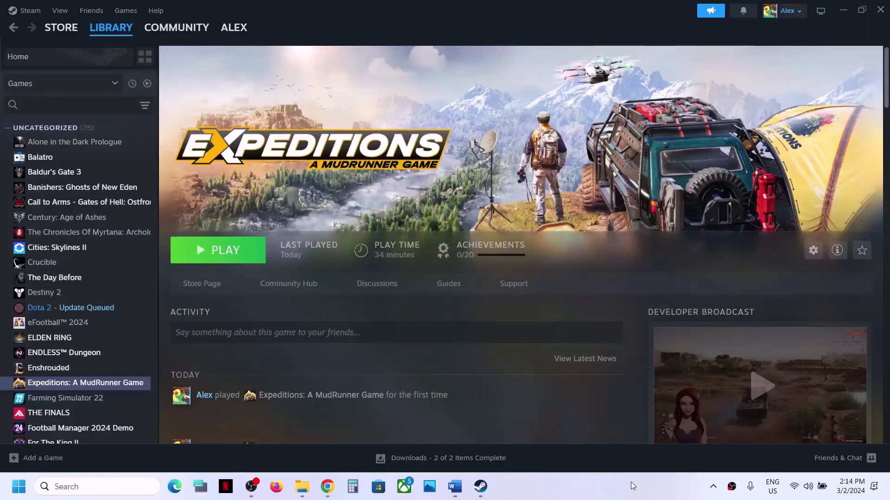
pyautogui.click(455, 487)
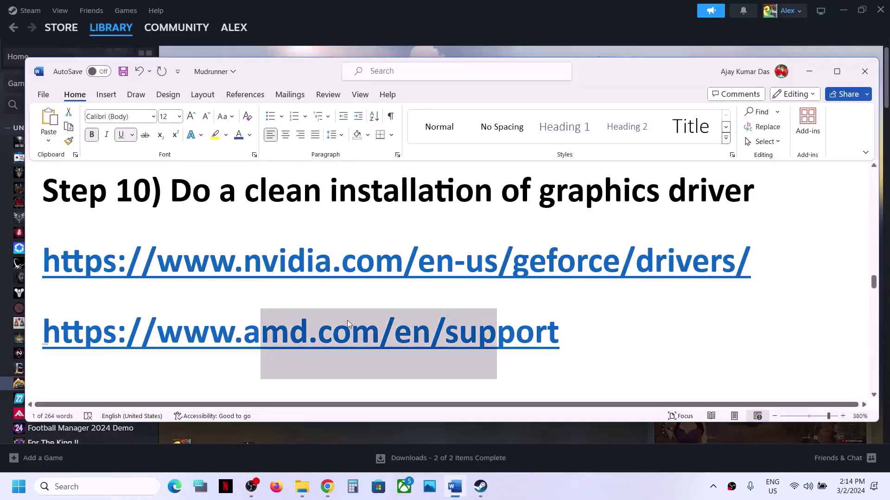
pyautogui.scroll(-2, 347, 321)
pyautogui.scroll(-3, 347, 321)
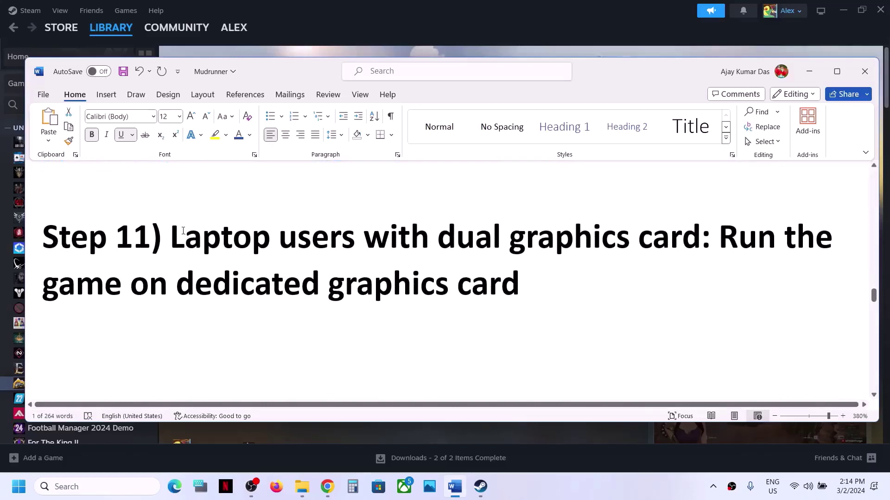
pyautogui.moveTo(183, 231); pyautogui.dragTo(620, 271)
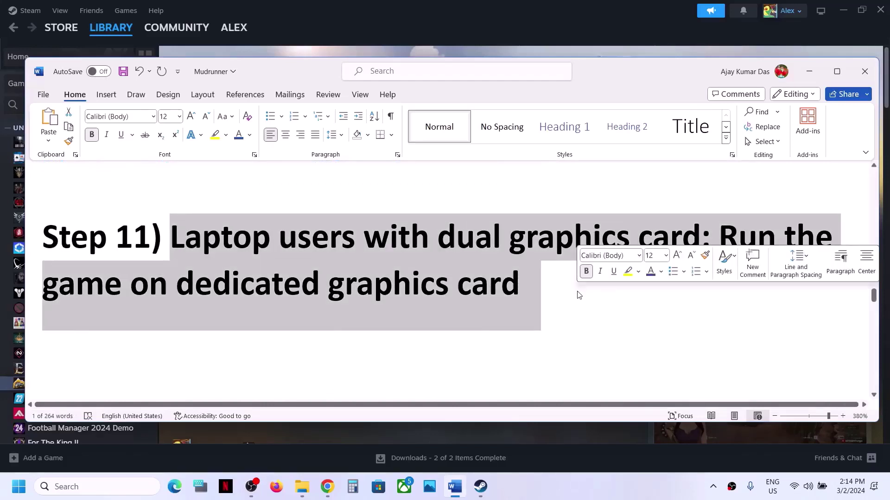
pyautogui.tripleClick(391, 293)
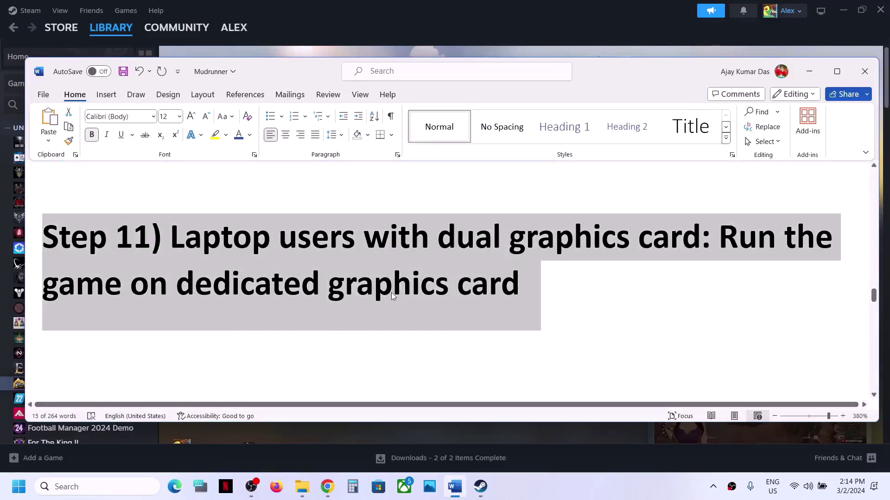
# Copy the word "graphics" from Step 11, search Windows for it, and open Graphics settings.
pyautogui.doubleClick(391, 293)
pyautogui.hotkey('ctrl', 'c')
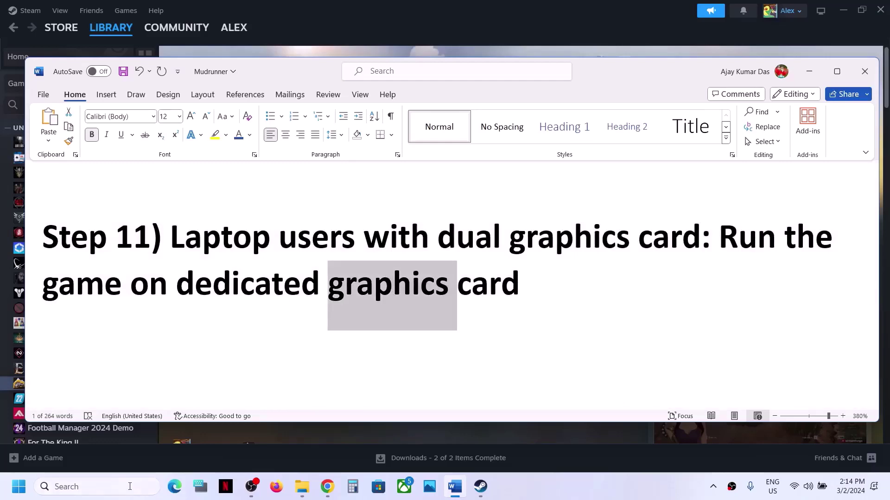
pyautogui.click(129, 486)
pyautogui.hotkey('ctrl', 'v')
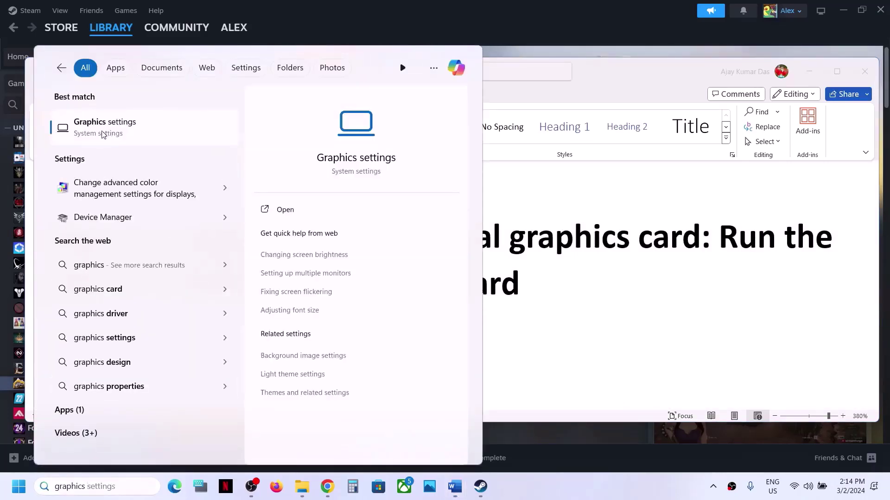
pyautogui.click(104, 132)
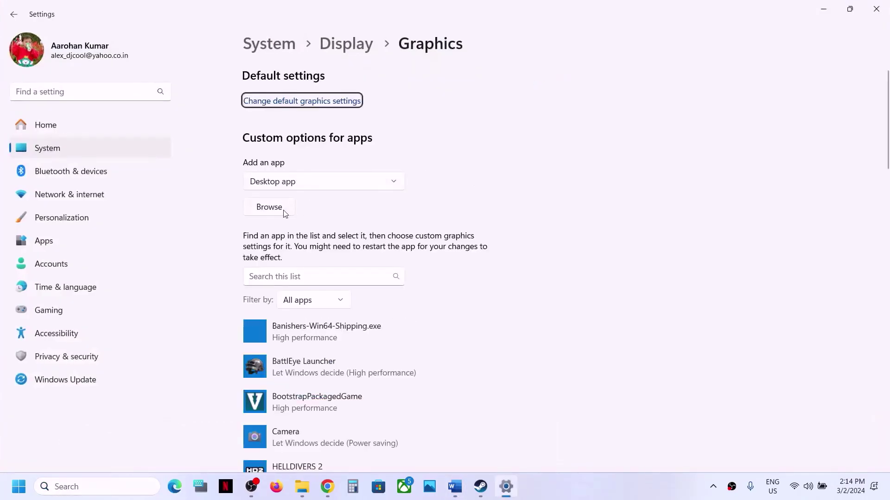
# Add the Expeditions application from the game's Sources\Bin folder in Steam's common folder to the custom graphics options.
pyautogui.click(284, 213)
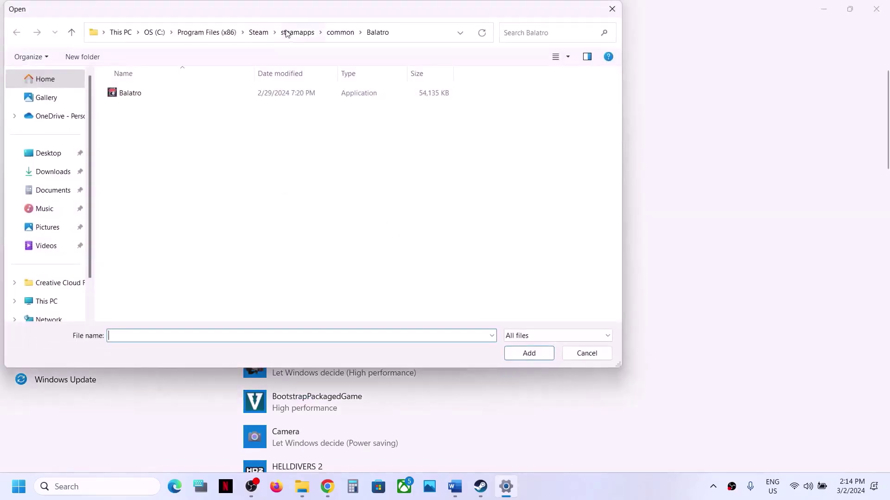
pyautogui.click(340, 32)
pyautogui.click(180, 170)
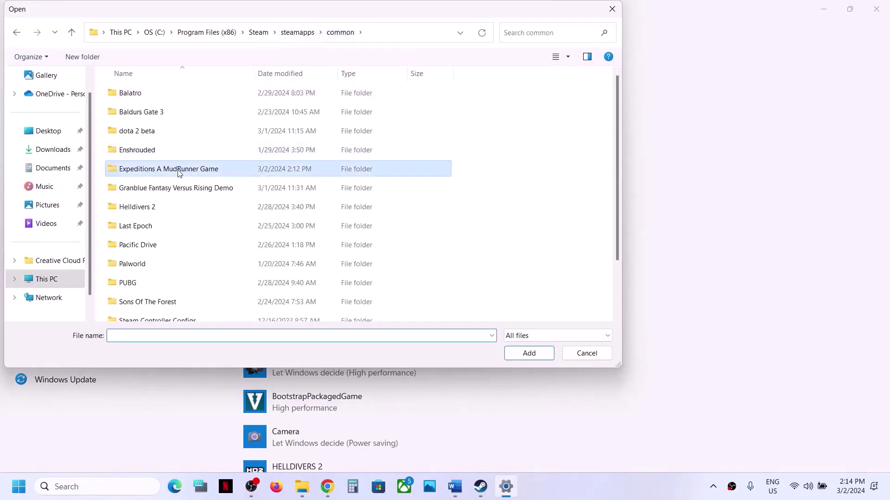
pyautogui.doubleClick(179, 170)
pyautogui.doubleClick(145, 131)
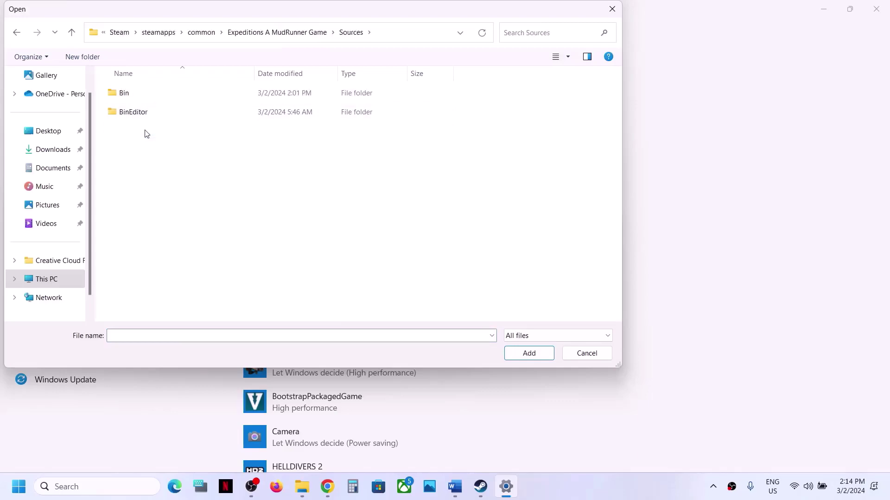
pyautogui.doubleClick(145, 96)
pyautogui.click(143, 117)
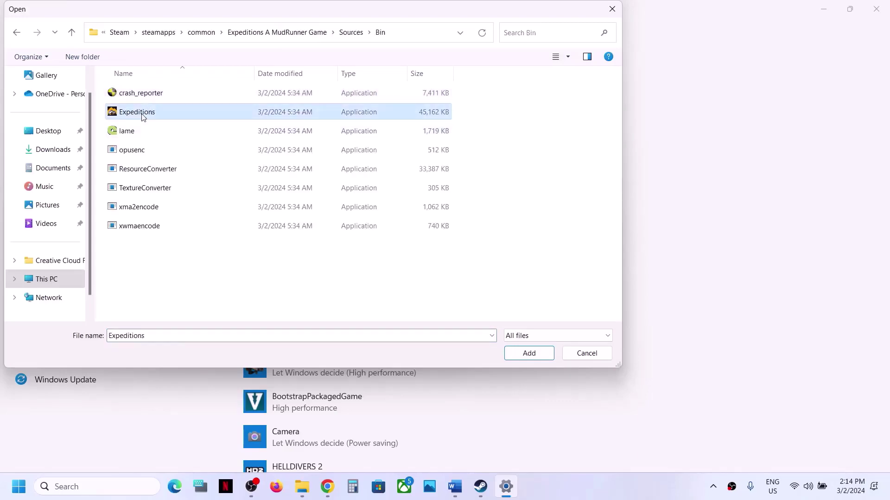
pyautogui.click(529, 353)
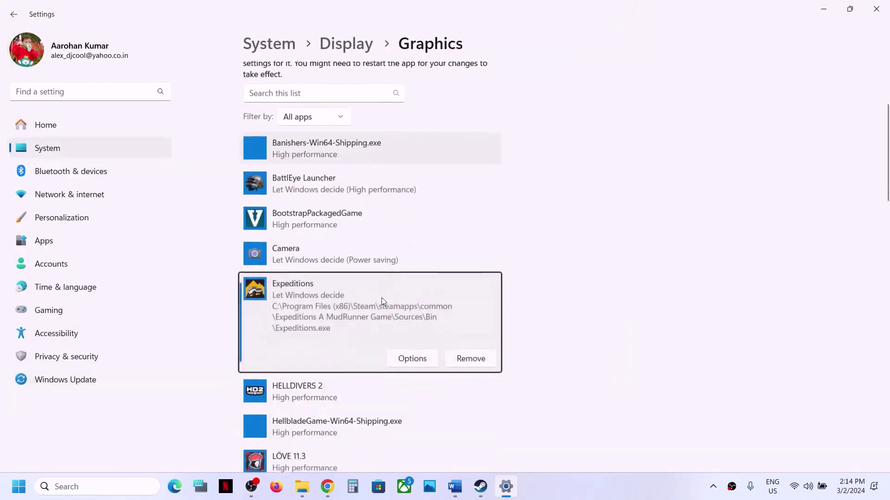
# Set the graphics preference for Expeditions to High performance and save it.
pyautogui.click(412, 357)
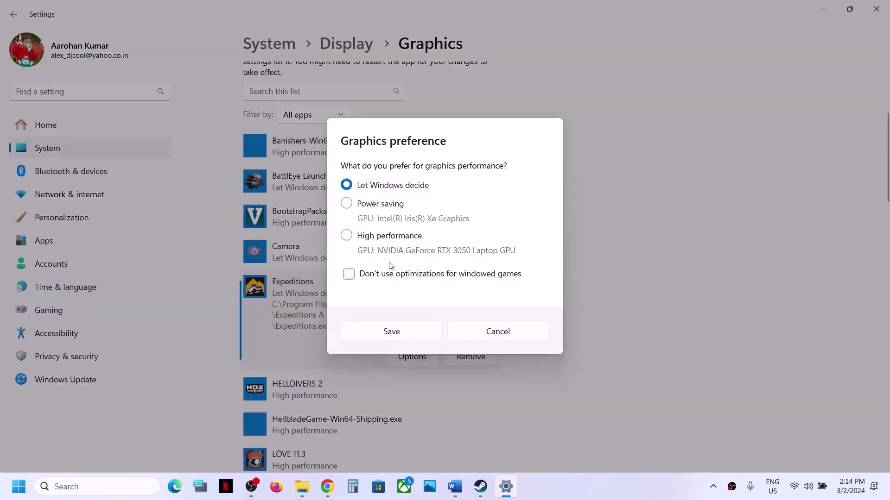
pyautogui.click(379, 237)
pyautogui.click(417, 340)
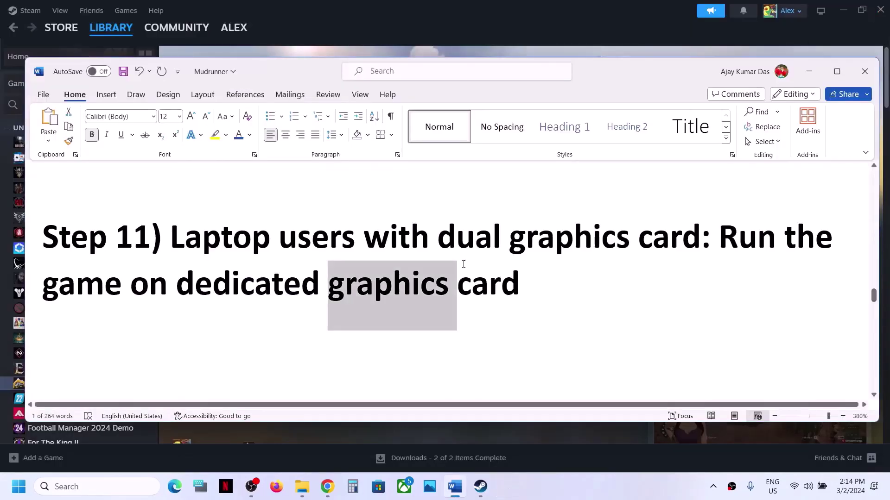
# Return to the Mudrunner document in Word and highlight the Step 12 text about increasing the virtual memory.
pyautogui.scroll(-5, 463, 264)
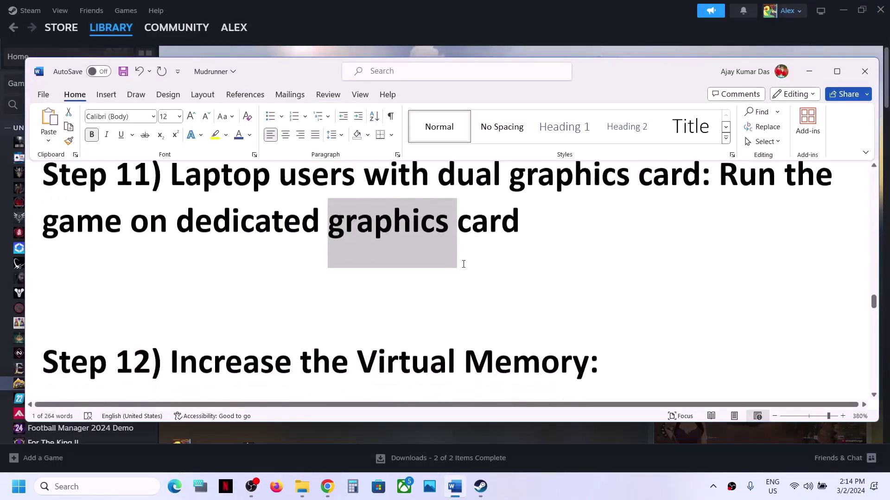
pyautogui.moveTo(171, 244); pyautogui.dragTo(427, 244)
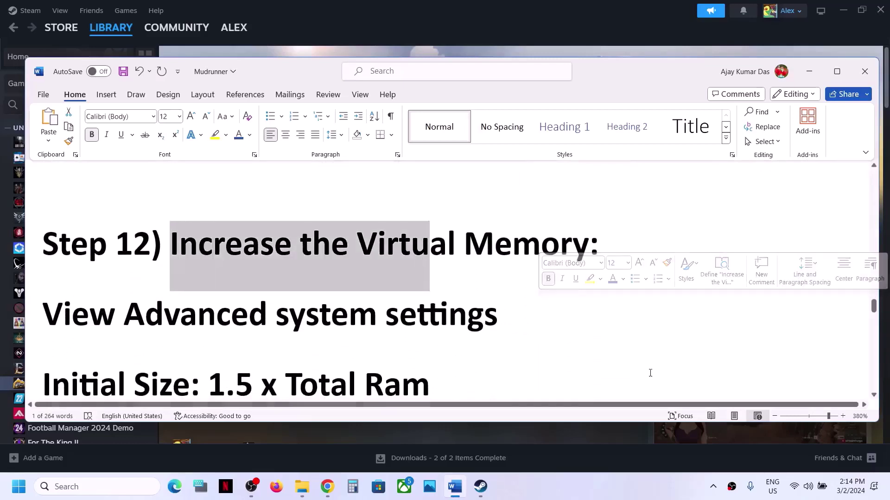
pyautogui.click(649, 372)
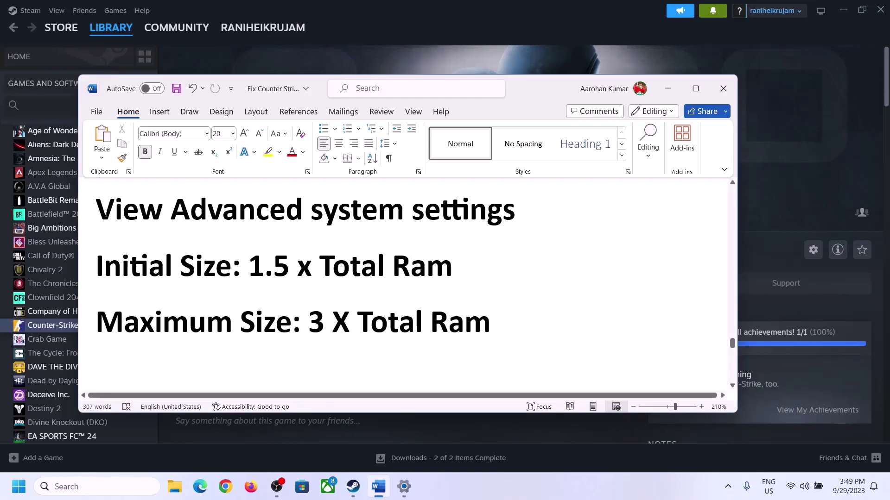
# Copy "View Advanced system settings" from the Word document, search Windows for it, and open the matching Control Panel result.
pyautogui.moveTo(99, 213); pyautogui.dragTo(505, 211)
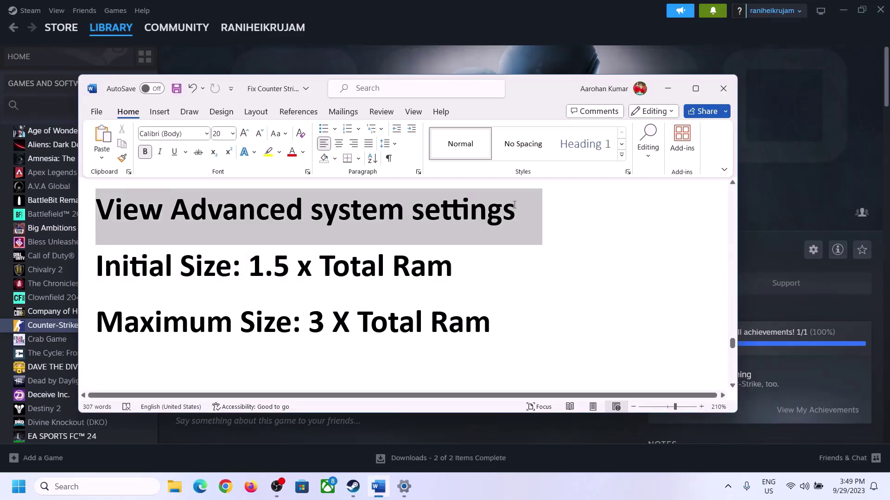
pyautogui.hotkey('ctrl', 'c')
pyautogui.click(106, 486)
pyautogui.hotkey('ctrl', 'v')
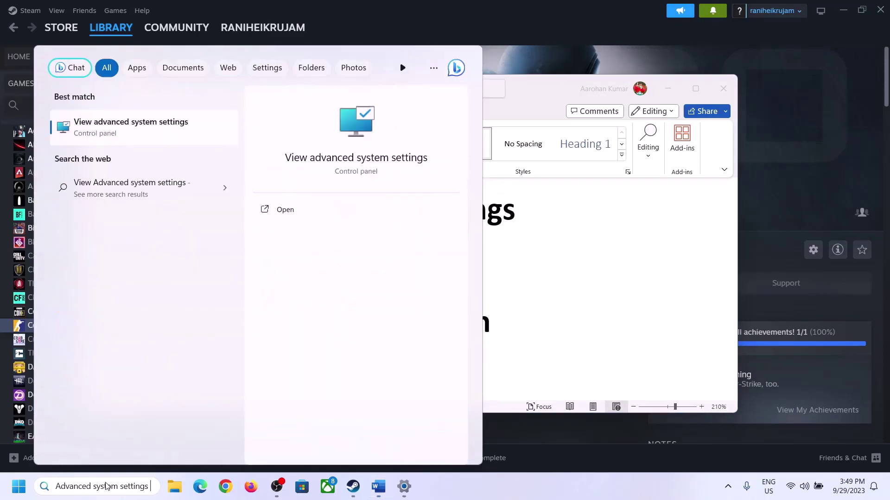
pyautogui.click(128, 135)
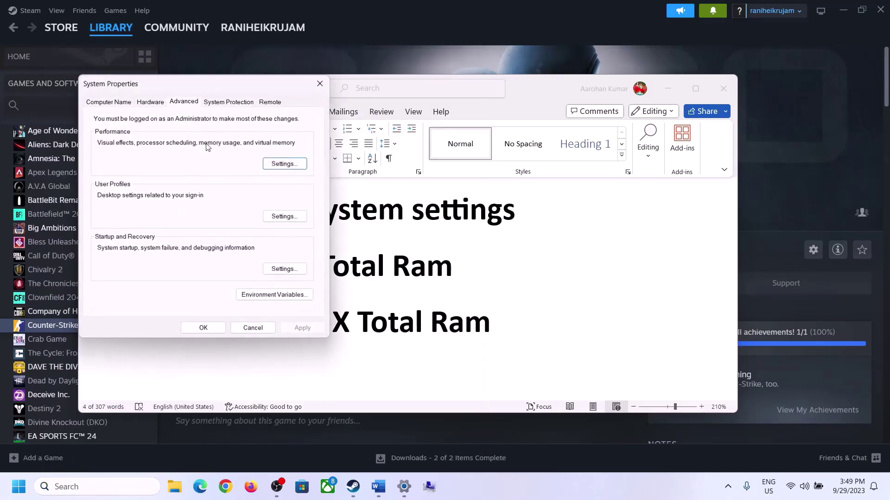
# Open the Virtual Memory dialog from the advanced Performance Options in System Properties.
pyautogui.moveTo(185, 90); pyautogui.dragTo(397, 160)
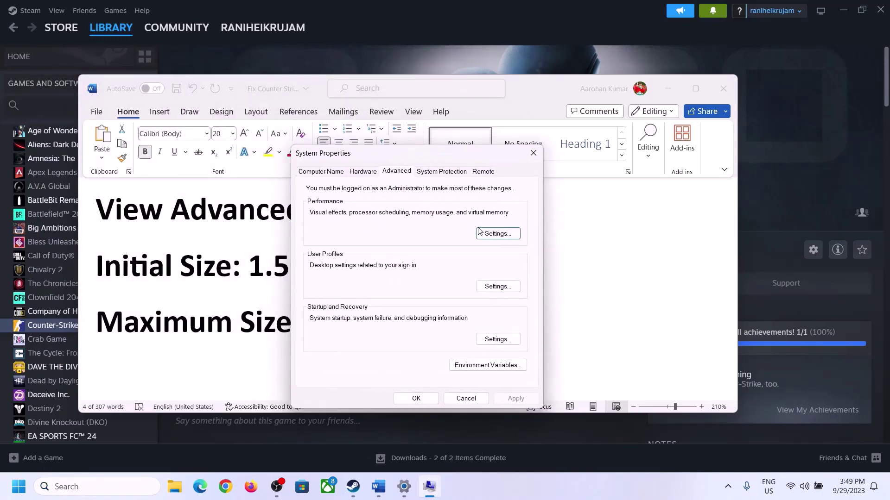
pyautogui.click(498, 234)
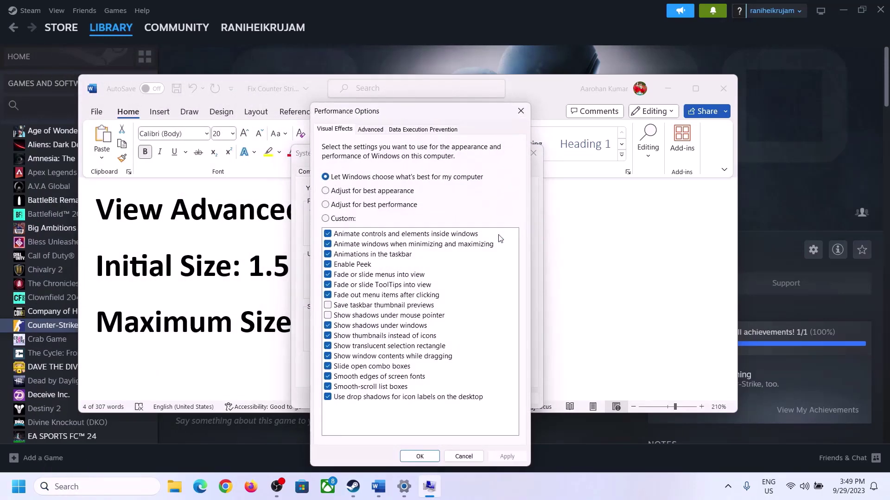
pyautogui.click(375, 132)
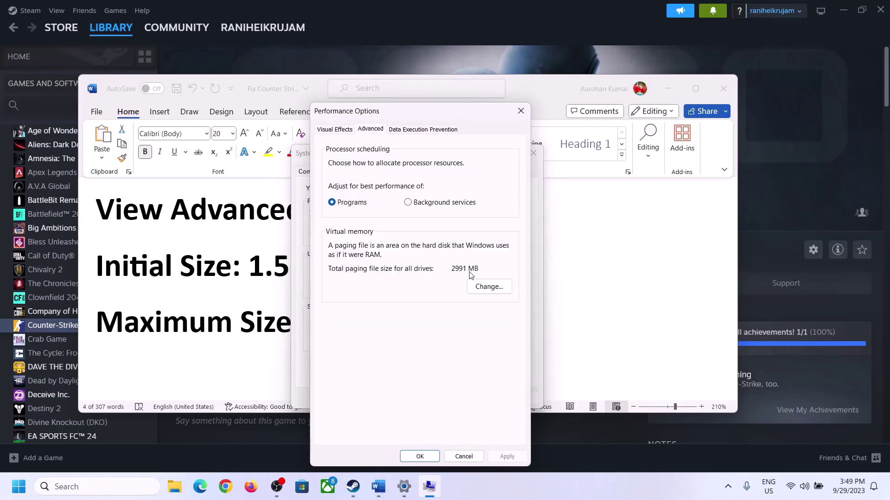
pyautogui.click(493, 287)
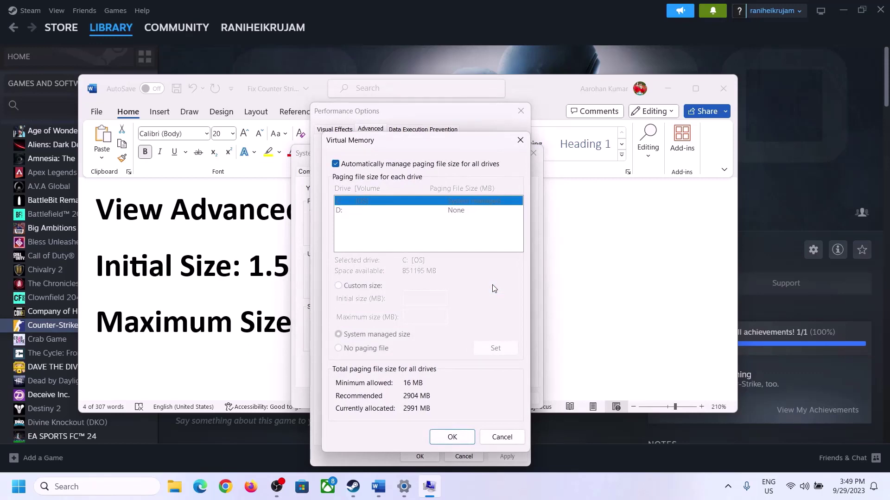
# Disable automatic paging file management for all drives and choose a custom size for drive C:.
pyautogui.click(336, 164)
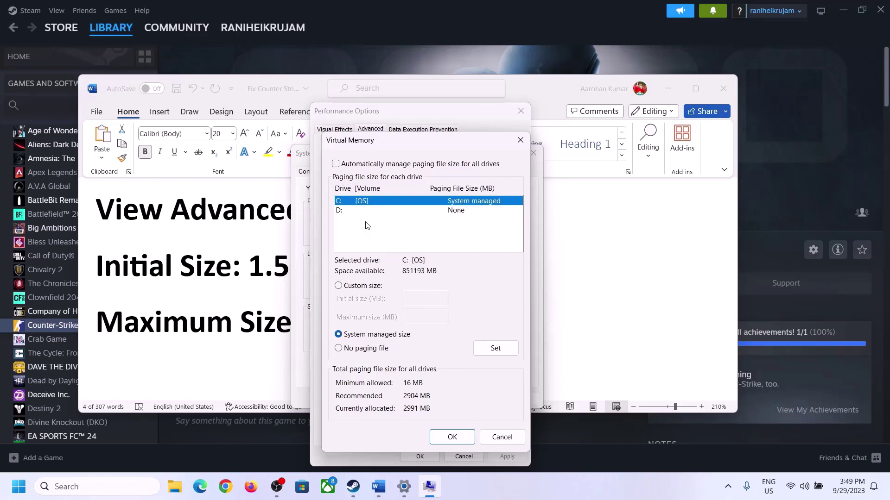
pyautogui.click(339, 286)
pyautogui.click(426, 299)
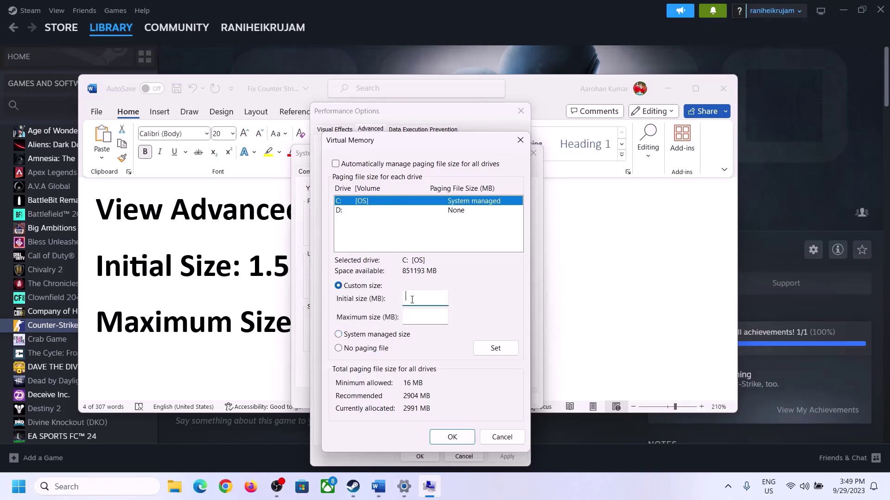
# Highlight the "1.5 x Total Ram" formula in Word and examine the installed RAM on the System About page in Settings.
pyautogui.click(241, 272)
pyautogui.moveTo(255, 267); pyautogui.dragTo(410, 273)
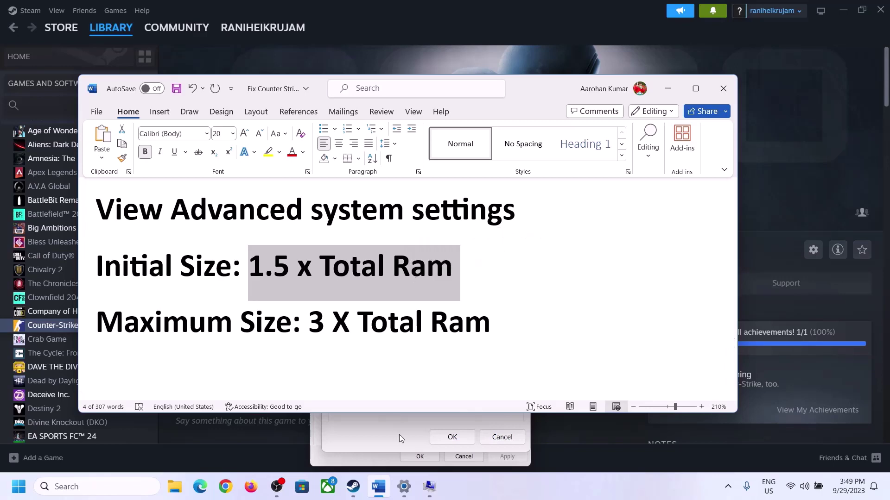
pyautogui.click(404, 488)
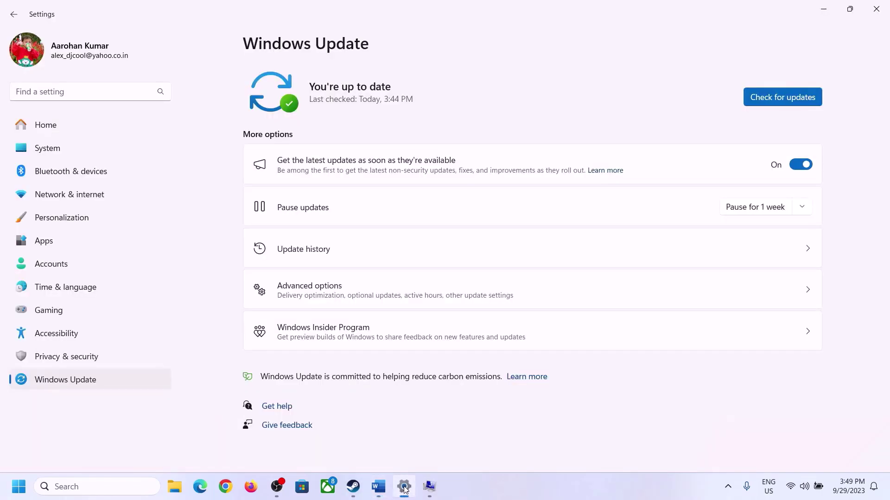
pyautogui.click(41, 155)
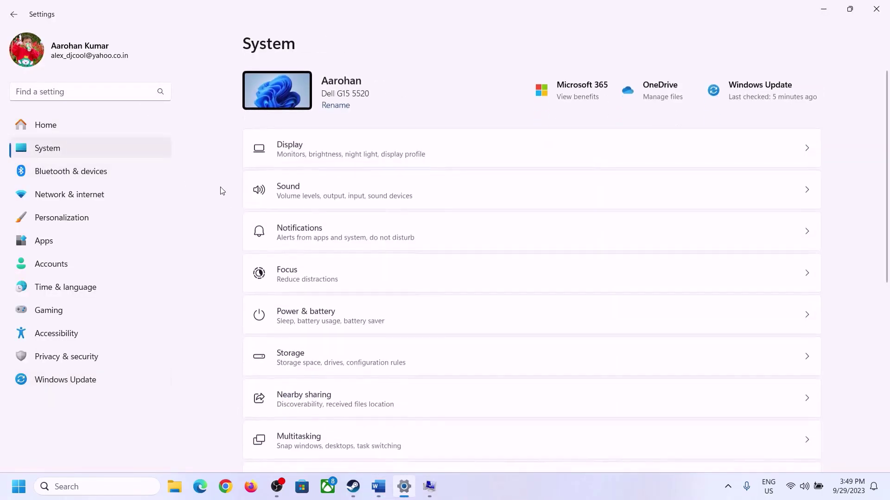
pyautogui.scroll(-6, 328, 339)
pyautogui.click(297, 434)
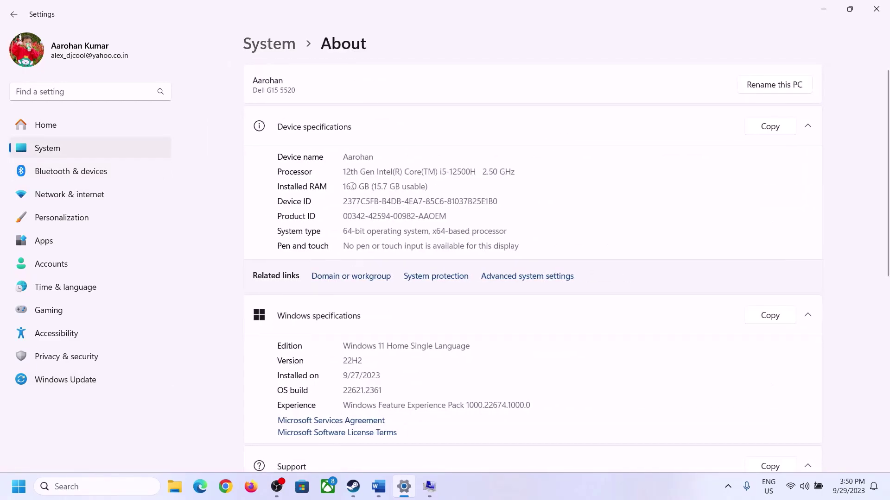
pyautogui.moveTo(352, 186); pyautogui.dragTo(339, 186)
pyautogui.click(357, 187)
pyautogui.moveTo(354, 186); pyautogui.dragTo(342, 181)
# Run "calc" to open Calculator, move it beside the Virtual Memory dialog, and bring up the Word sizing formulas behind it.
pyautogui.click(423, 486)
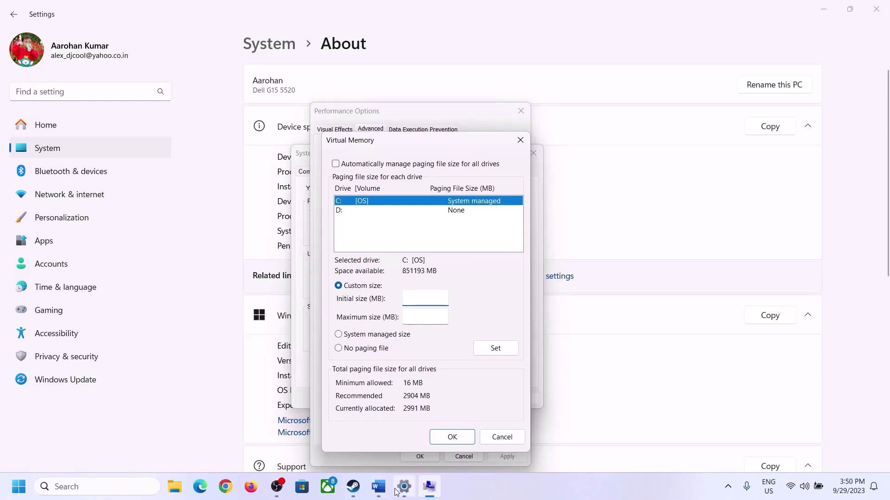
pyautogui.moveTo(404, 487)
pyautogui.moveTo(401, 429)
pyautogui.press('super+r')
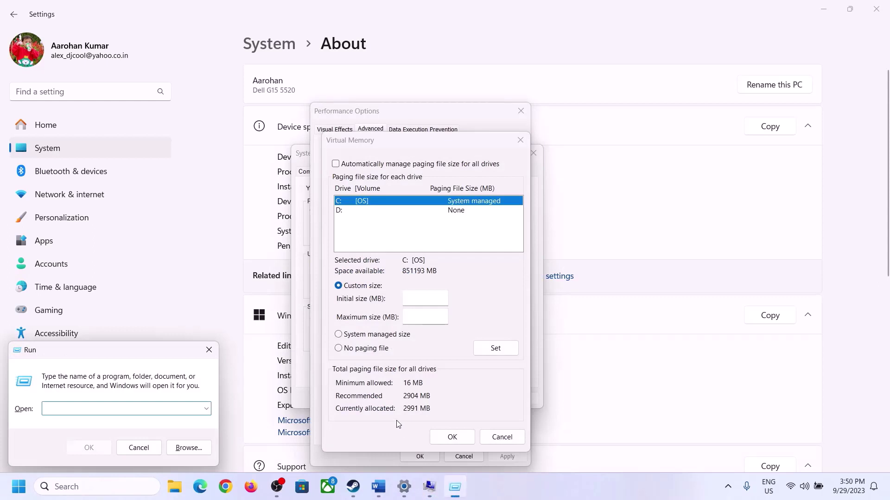
pyautogui.write('calc')
pyautogui.click(75, 449)
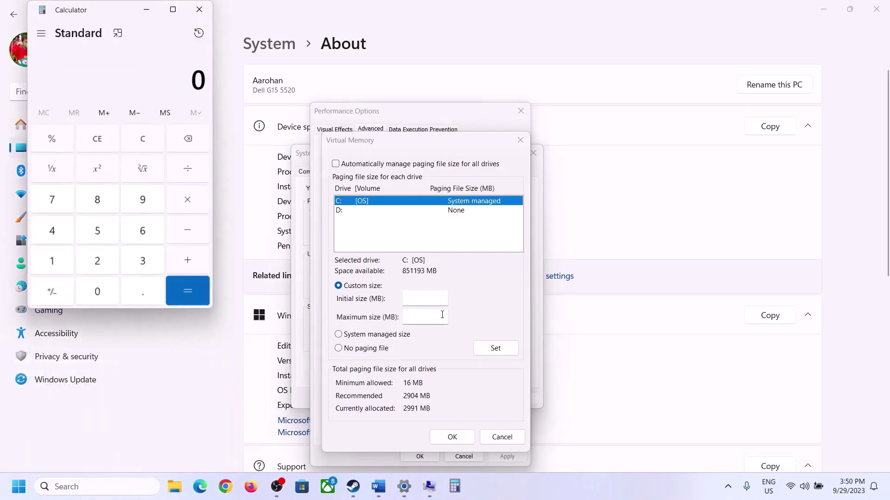
pyautogui.moveTo(111, 16); pyautogui.dragTo(650, 151)
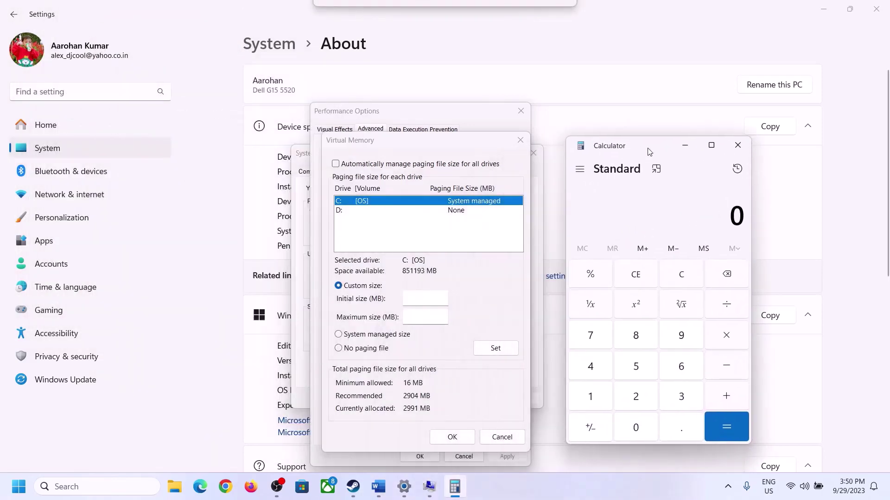
pyautogui.click(378, 495)
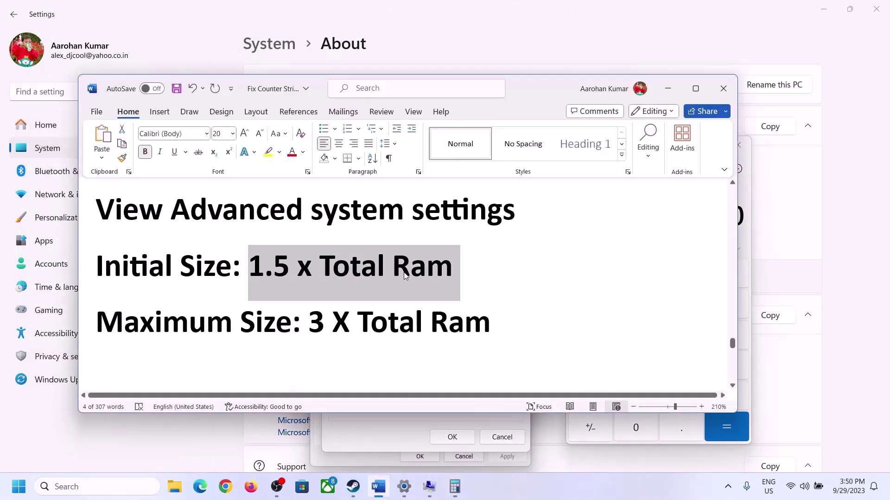
pyautogui.click(455, 486)
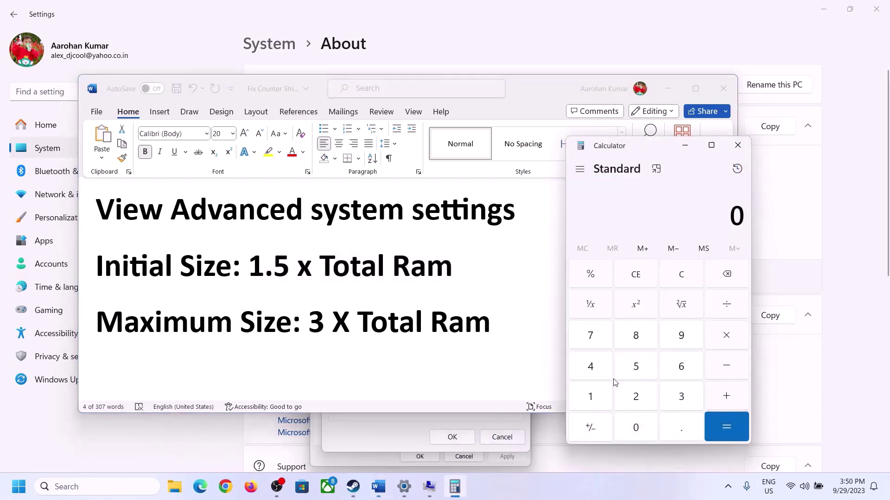
pyautogui.click(590, 397)
pyautogui.click(677, 371)
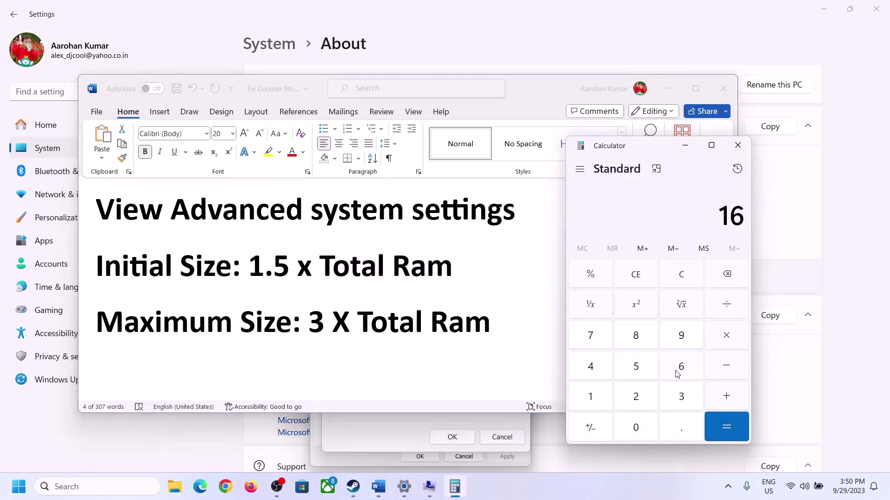
pyautogui.click(681, 282)
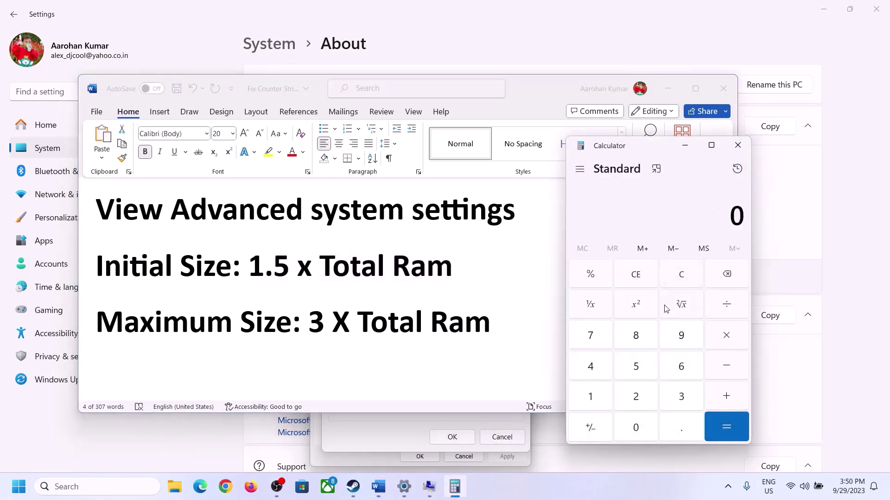
# Convert the installed RAM to megabytes in Calculator by computing 16 × 1024.
pyautogui.click(596, 398)
pyautogui.click(681, 366)
pyautogui.click(591, 399)
pyautogui.click(638, 430)
pyautogui.click(636, 395)
pyautogui.click(602, 376)
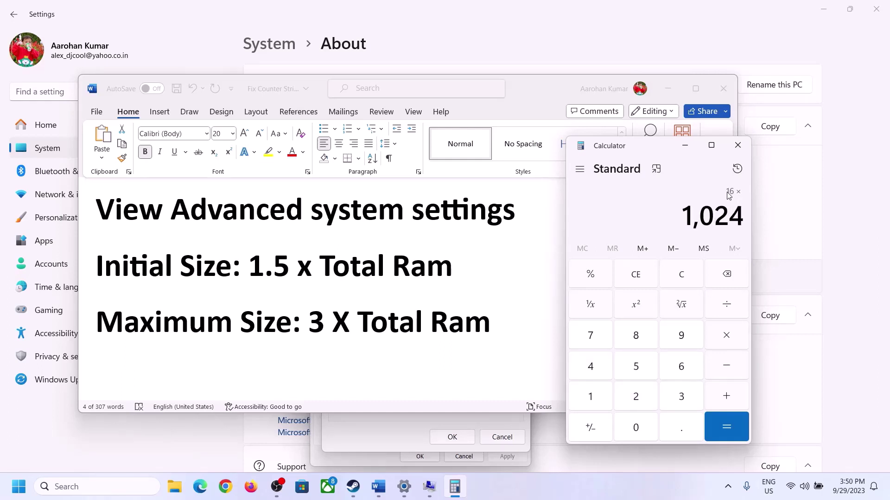
pyautogui.click(726, 429)
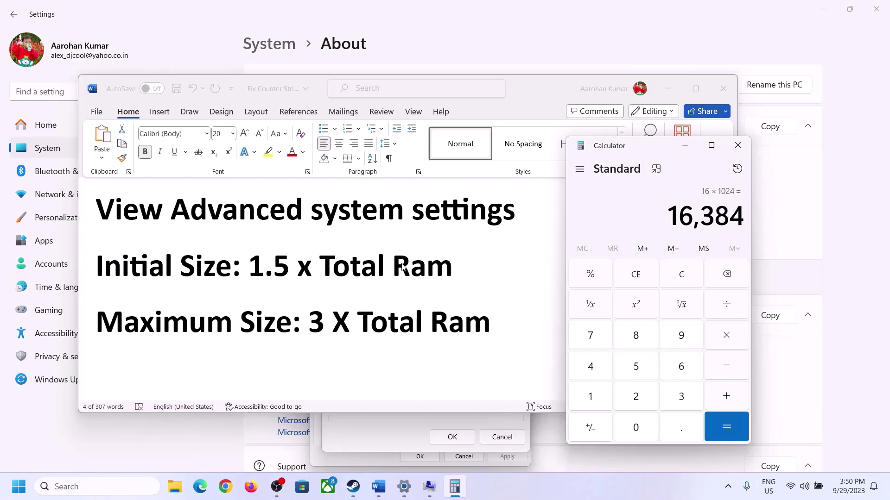
# Multiply the RAM figure in megabytes by 1.5 in Calculator to get the initial paging file size.
pyautogui.click(727, 337)
pyautogui.click(602, 399)
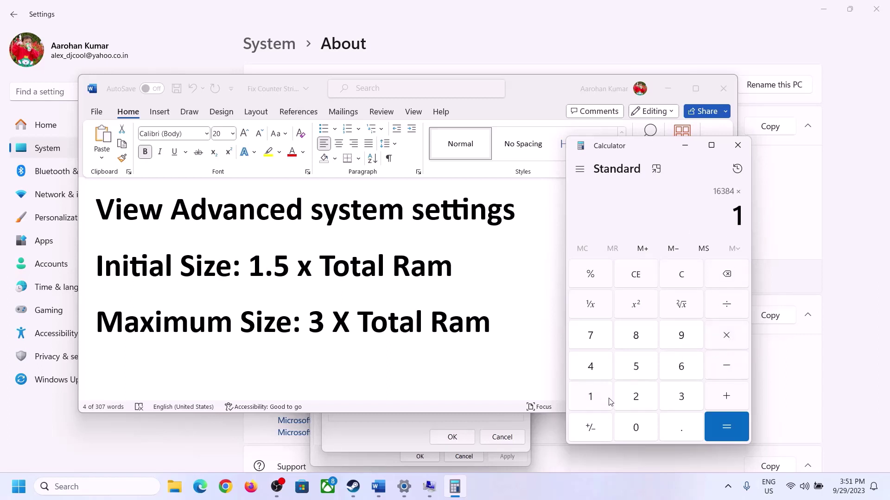
pyautogui.click(678, 438)
pyautogui.click(637, 369)
pyautogui.click(725, 424)
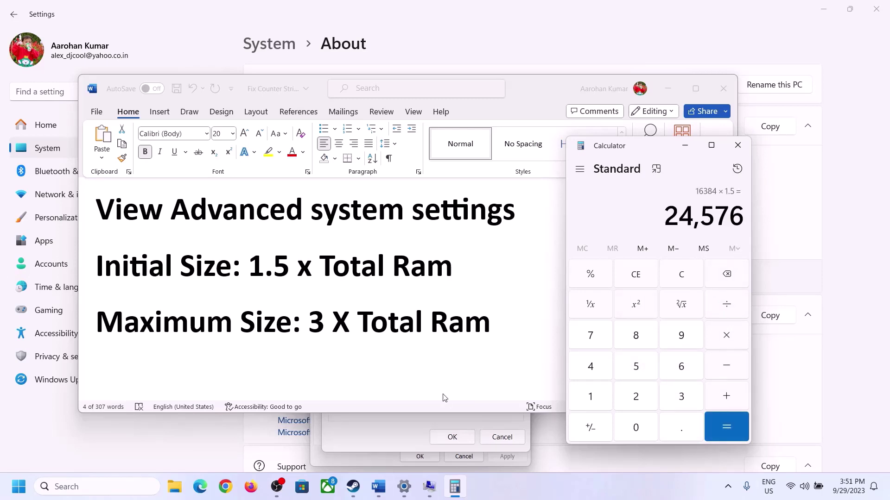
# Return to the Virtual Memory dialog and set drive C:'s custom initial paging file size to 24576 MB.
pyautogui.click(392, 436)
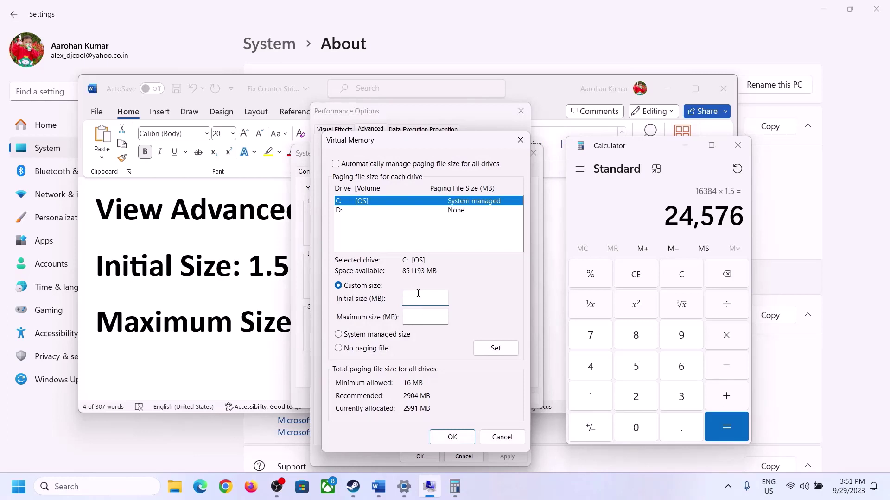
pyautogui.write('24576')
pyautogui.click(442, 316)
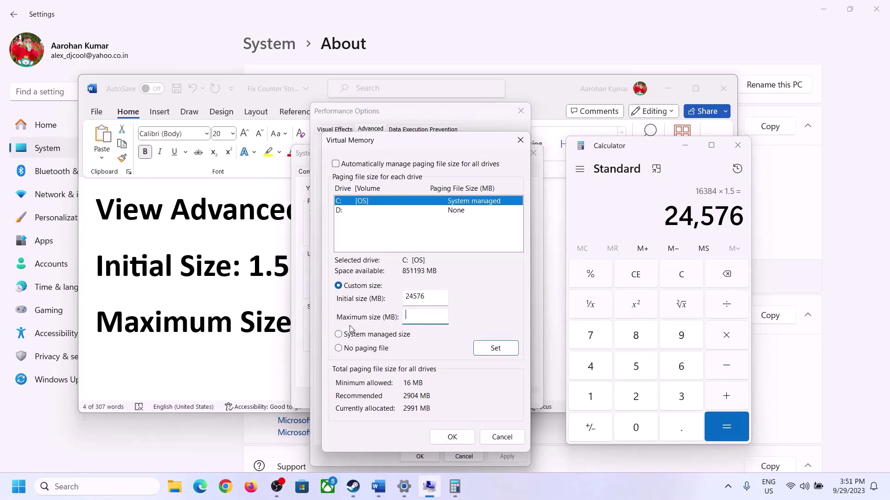
# Check the maximum size formula in Word, clear Calculator, and look up the installed RAM on the System About page.
pyautogui.click(275, 327)
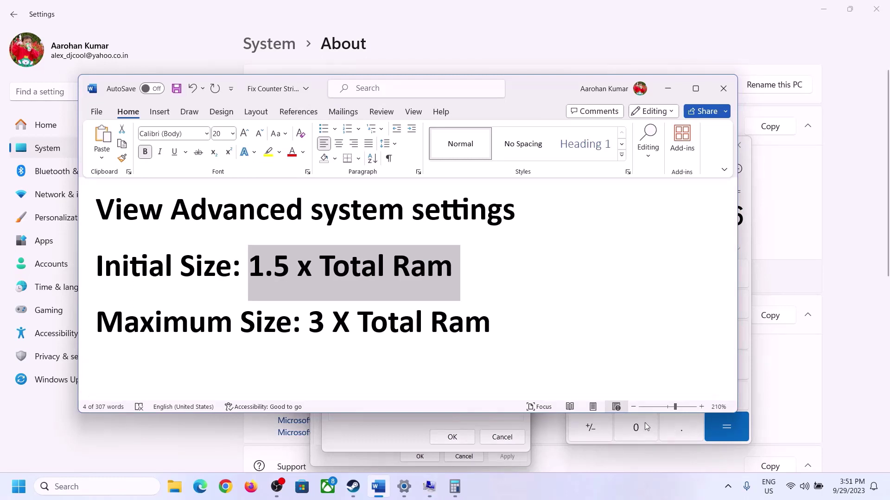
pyautogui.click(750, 258)
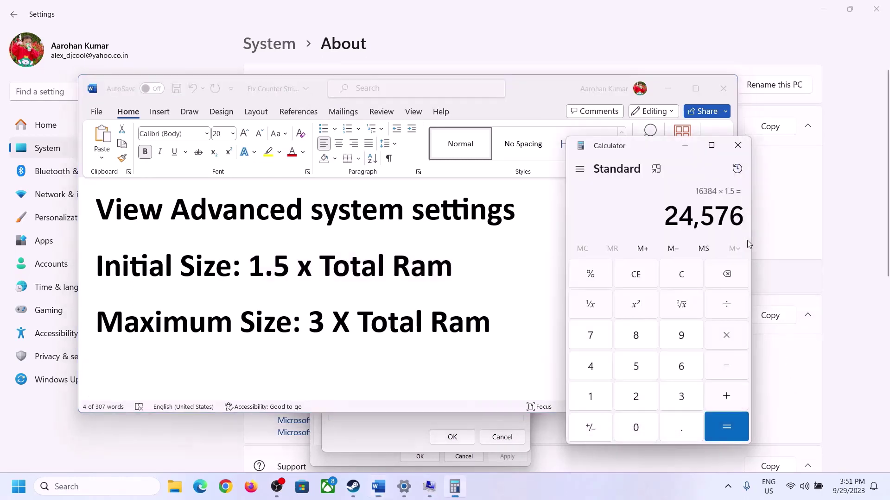
pyautogui.click(682, 276)
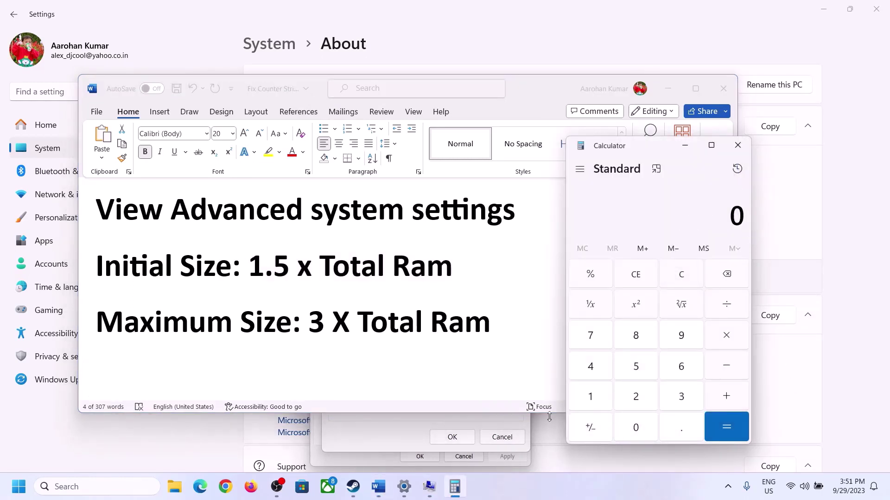
pyautogui.click(404, 487)
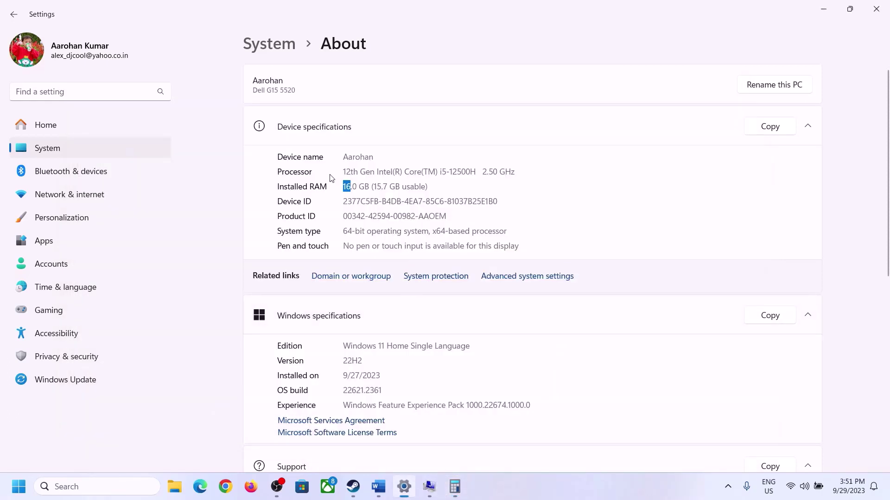
# Switch back to Calculator and compute 16 × 1024 to express the installed RAM in megabytes.
pyautogui.click(454, 487)
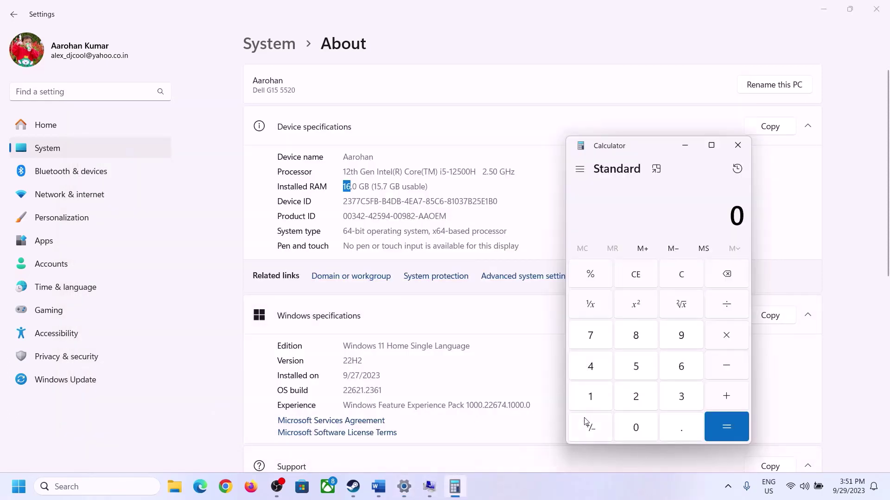
pyautogui.click(601, 393)
pyautogui.click(679, 368)
pyautogui.click(723, 337)
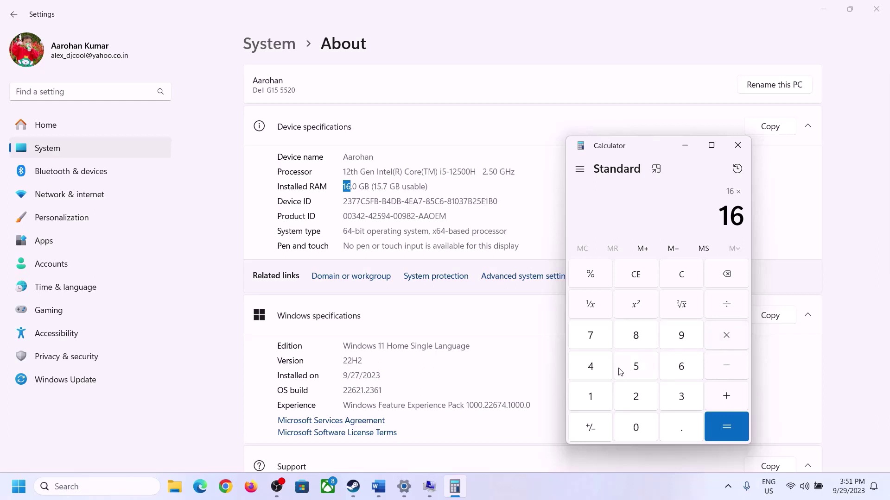
pyautogui.click(596, 393)
pyautogui.click(633, 425)
pyautogui.click(636, 396)
pyautogui.click(592, 369)
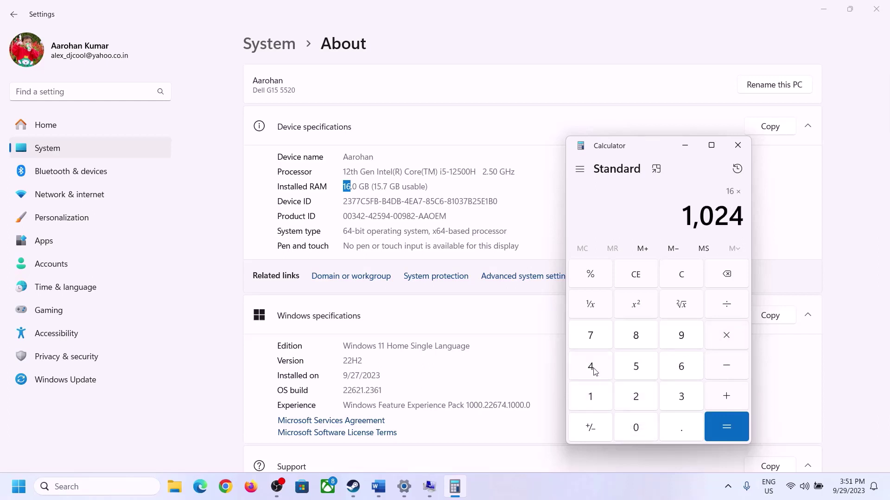
pyautogui.click(715, 439)
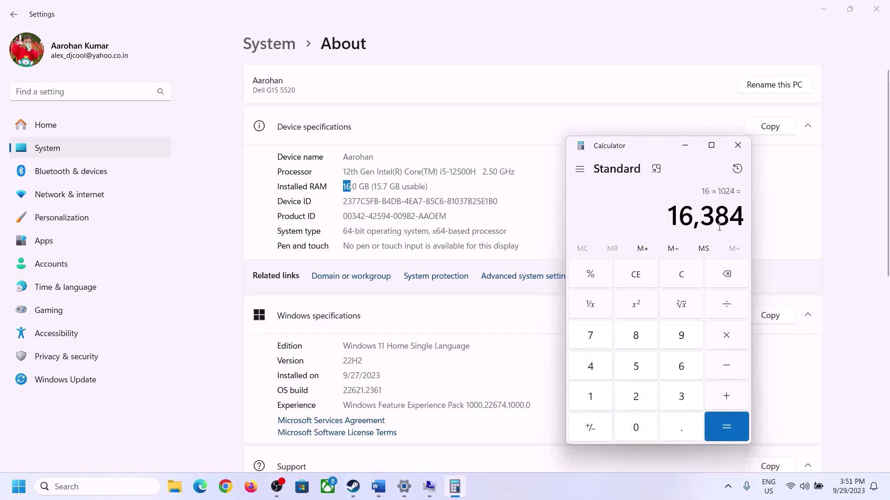
# Consult the maximum size formula in Word and multiply the RAM in megabytes by 3 in Calculator.
pyautogui.click(378, 487)
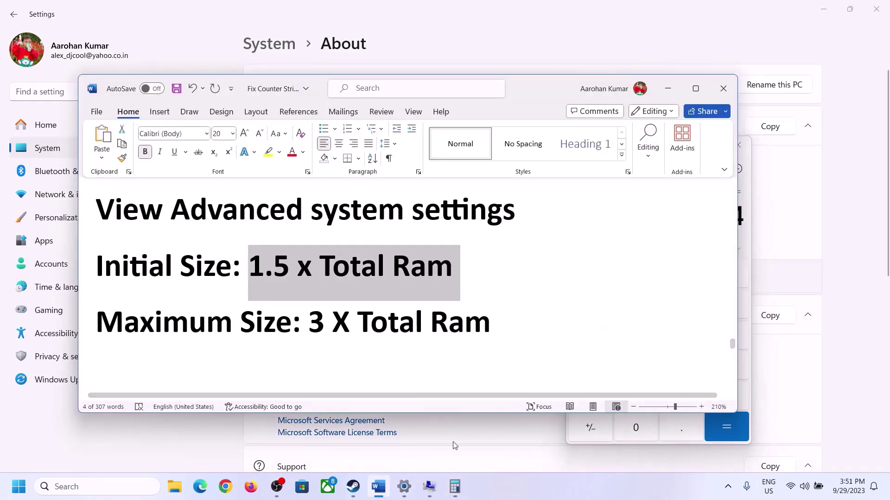
pyautogui.click(454, 486)
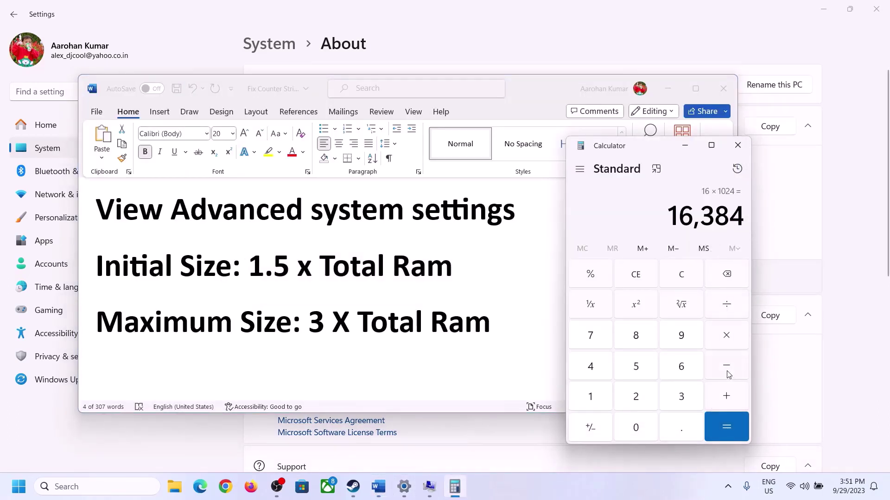
pyautogui.click(729, 344)
pyautogui.click(679, 397)
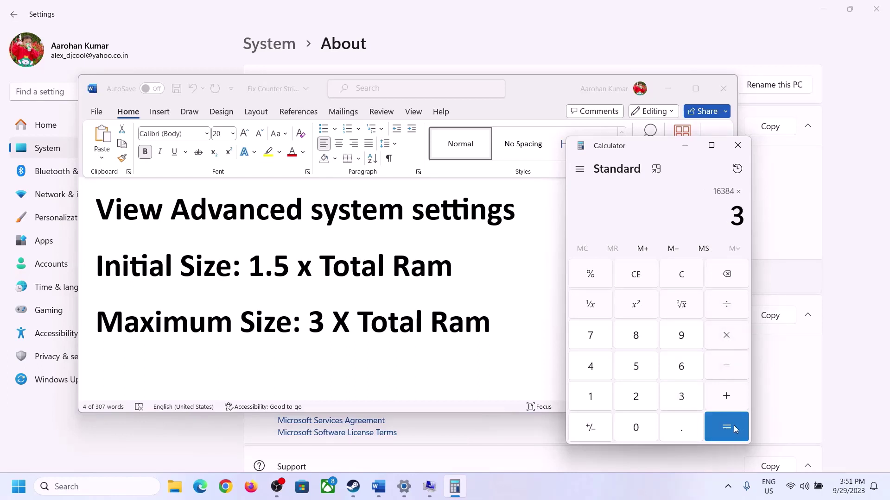
pyautogui.click(732, 426)
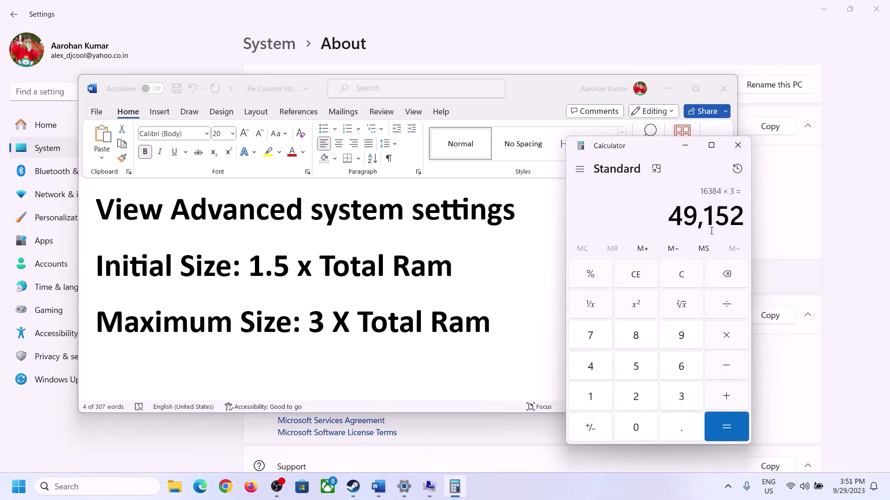
# Set drive C:'s custom maximum paging file size to 49152 MB in the Virtual Memory dialog and apply the custom range.
pyautogui.moveTo(430, 486)
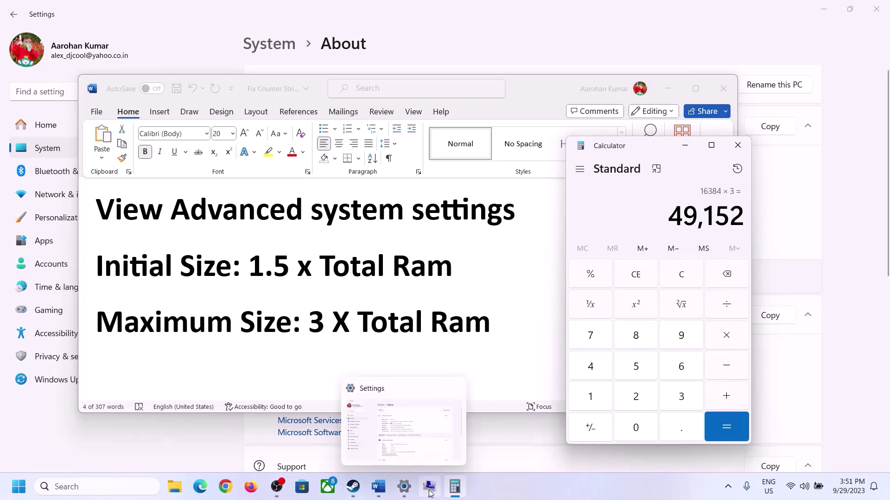
pyautogui.click(450, 457)
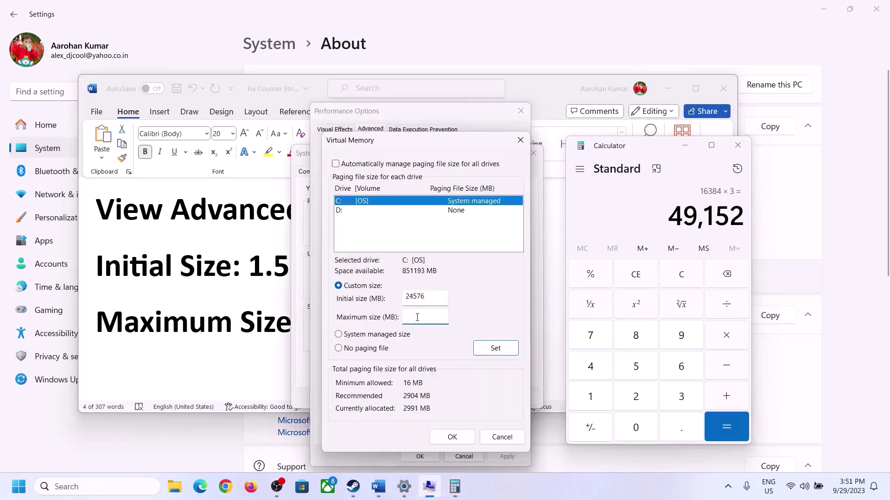
pyautogui.write('9152')
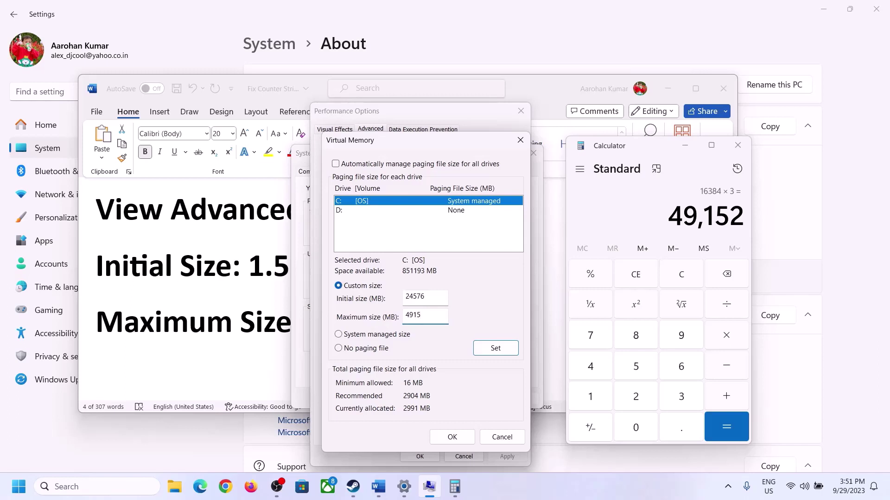
pyautogui.click(494, 350)
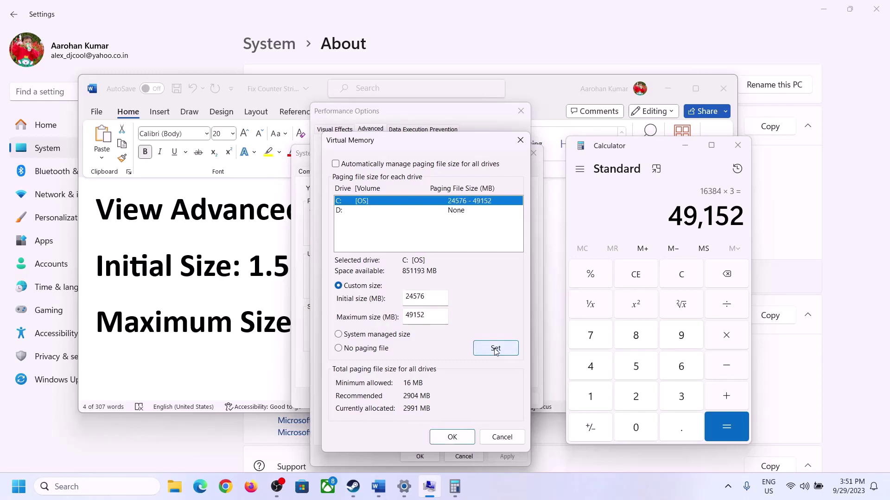
# Accept the Virtual Memory, Performance Options and System Properties dialogs, and dismiss the restart prompt without restarting.
pyautogui.click(453, 437)
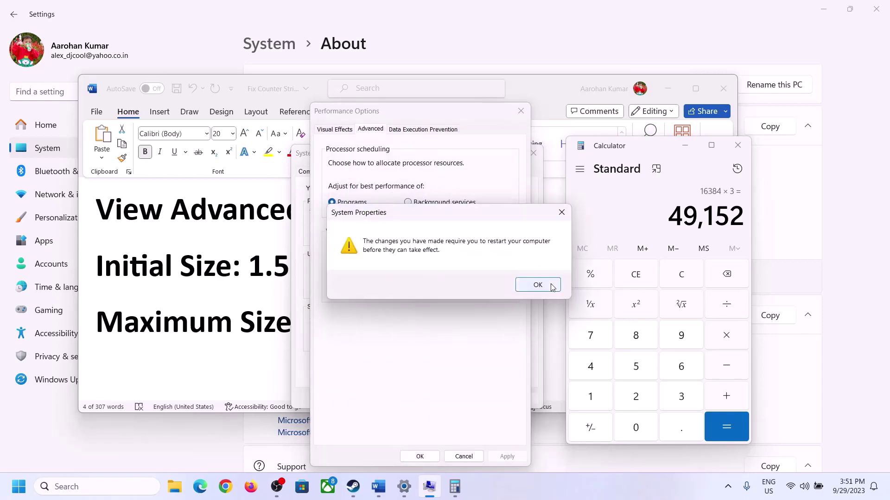
pyautogui.click(551, 287)
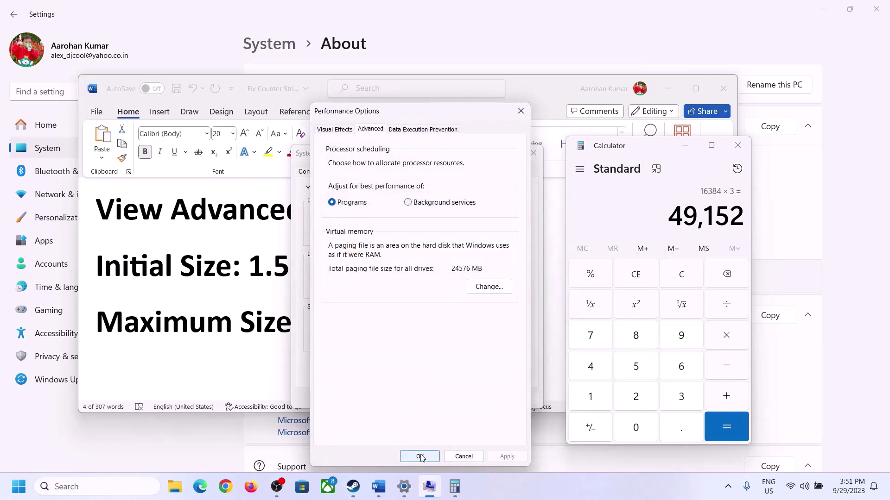
pyautogui.click(420, 458)
pyautogui.click(420, 398)
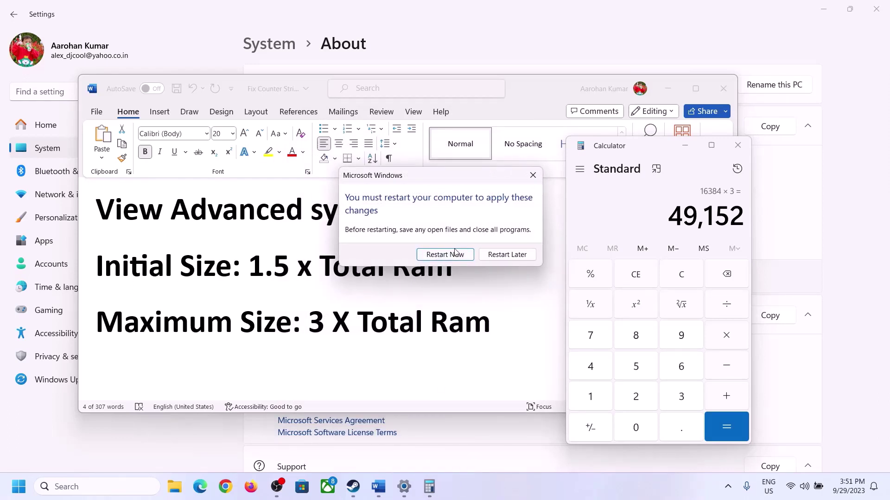
pyautogui.click(532, 175)
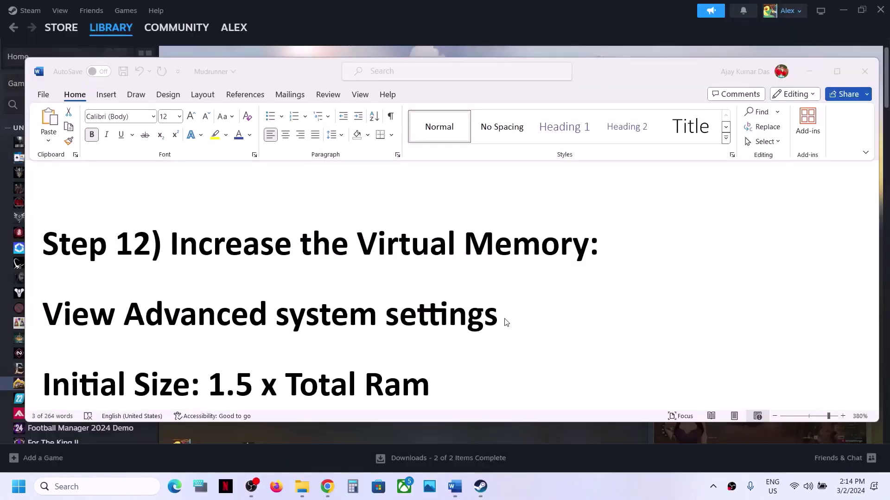
# Bring up Step 13 in the Word guide, switch to Settings, and start a check for updates in Windows Update.
pyautogui.scroll(-5, 504, 322)
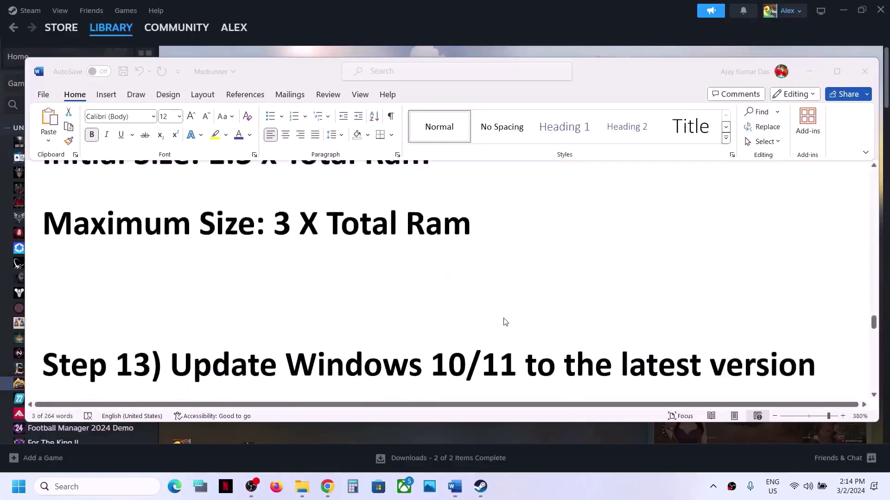
pyautogui.click(287, 255)
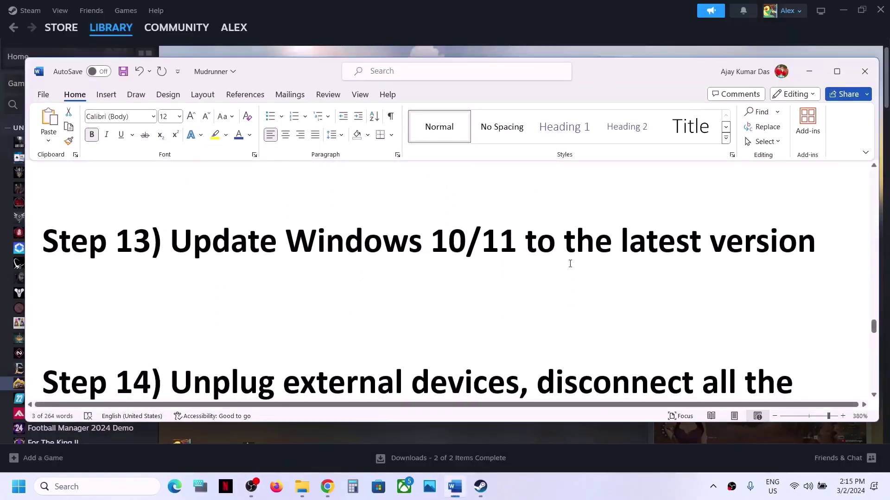
pyautogui.press('super+i')
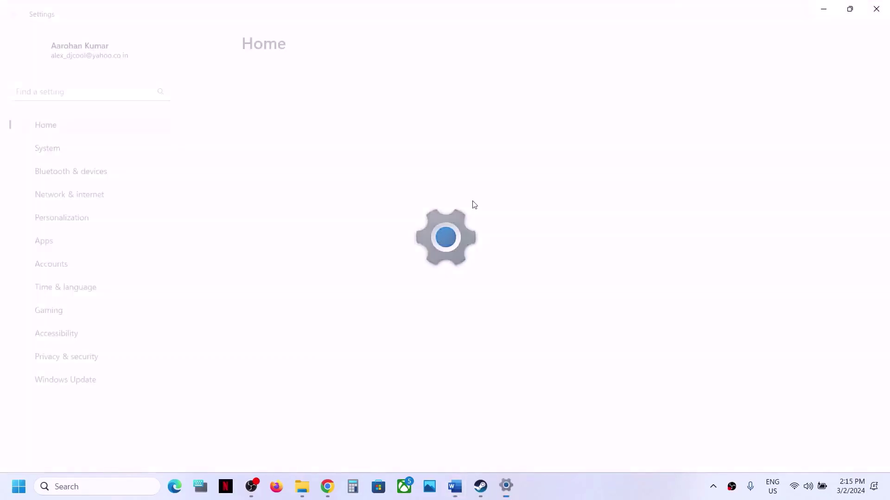
pyautogui.click(52, 378)
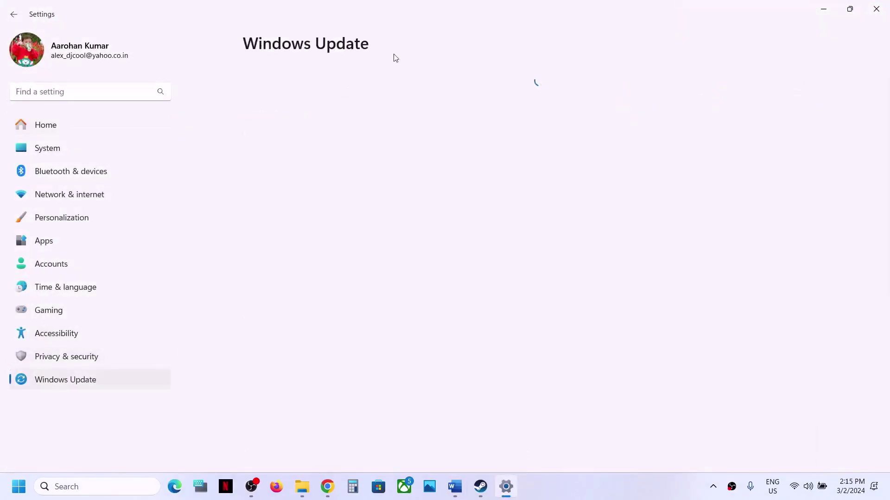
pyautogui.click(792, 96)
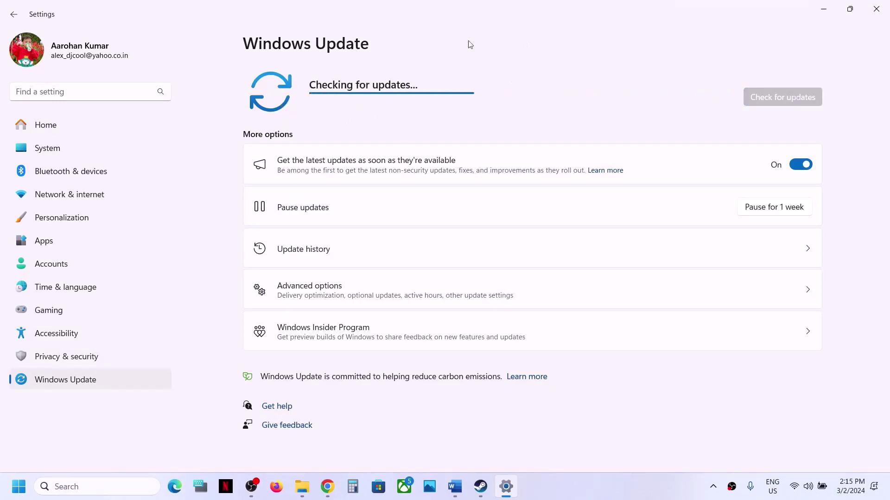
# Show the Windows power options that include Restart, and dismiss them without choosing one.
pyautogui.click(17, 495)
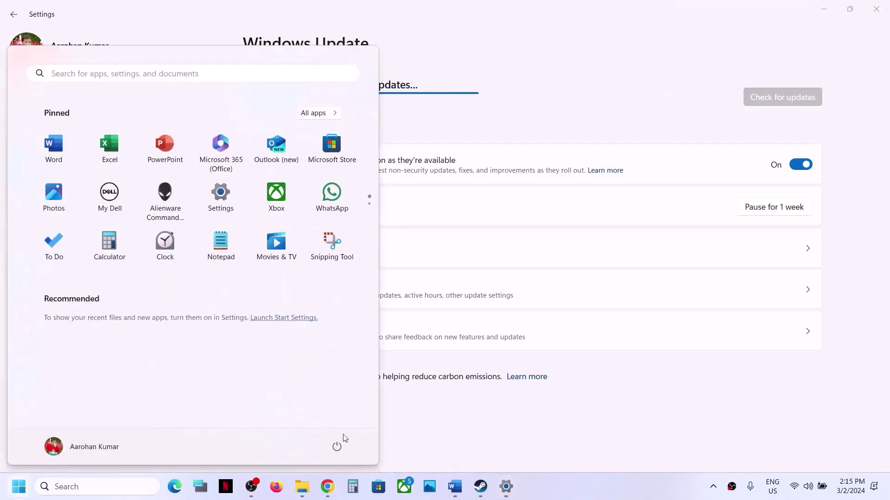
pyautogui.click(337, 447)
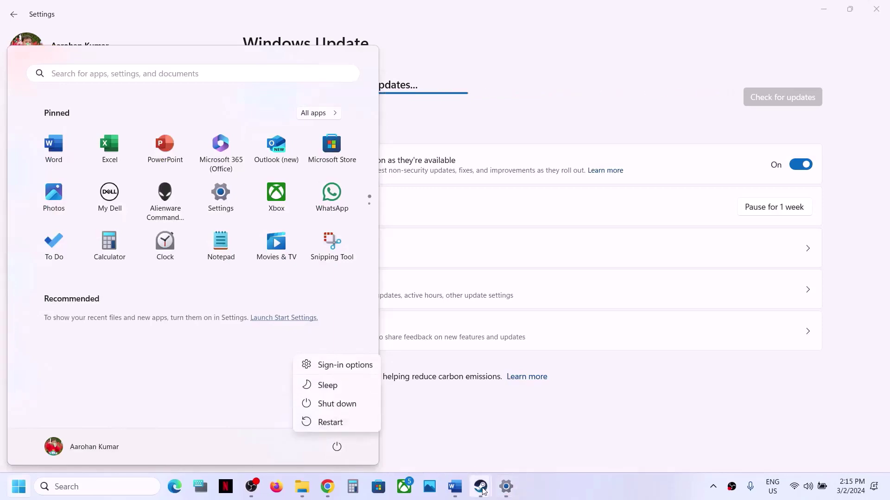
pyautogui.press('Escape')
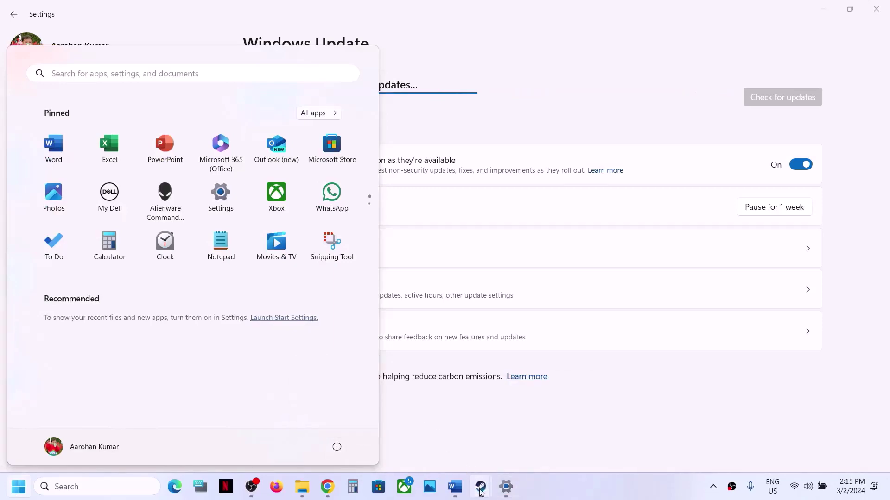
# Maximize the Word guide at Step 14 and highlight its advice in turn, from unplugging external devices to disabling Steam Overlay.
pyautogui.moveTo(481, 487)
pyautogui.click(429, 430)
pyautogui.click(448, 486)
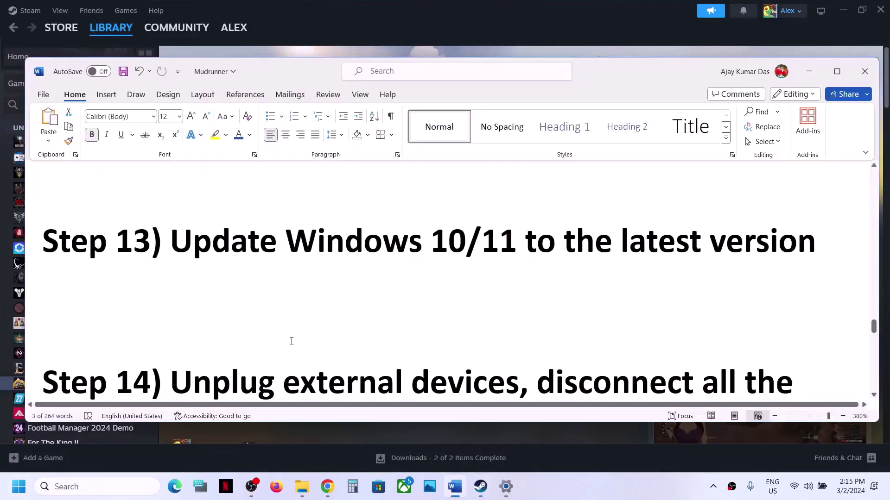
pyautogui.scroll(-4, 290, 339)
pyautogui.moveTo(178, 217); pyautogui.dragTo(519, 223)
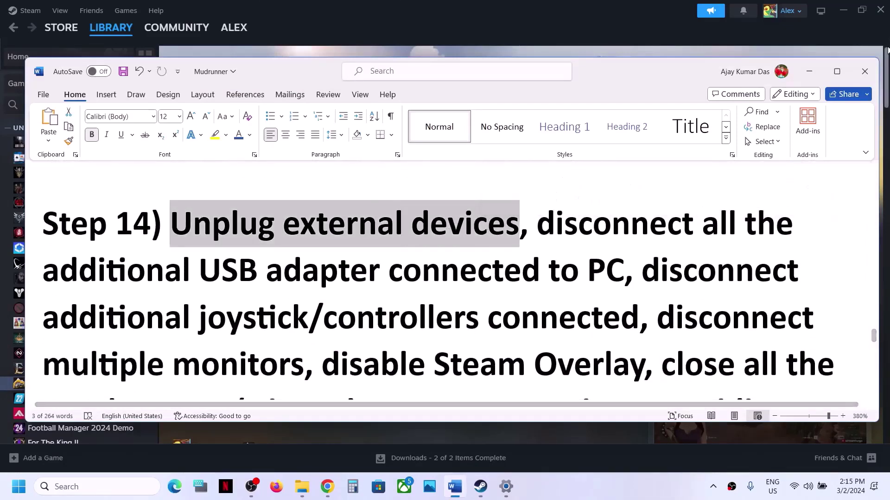
pyautogui.click(837, 71)
pyautogui.moveTo(513, 172); pyautogui.dragTo(426, 232)
pyautogui.moveTo(523, 214); pyautogui.dragTo(508, 259)
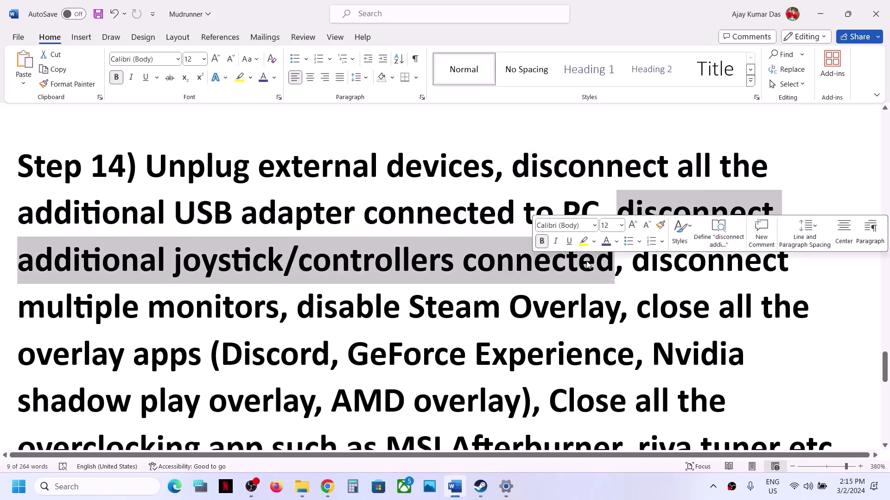
pyautogui.moveTo(633, 263); pyautogui.dragTo(505, 309)
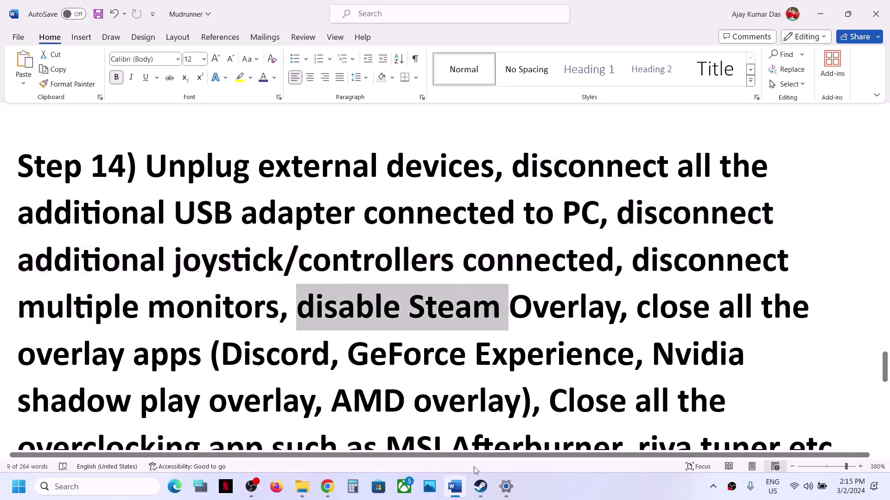
# Switch to Steam, show the Steam Overlay setting in the General properties of Expeditions: A MudRunner Game, and close the properties.
pyautogui.click(481, 486)
pyautogui.click(450, 442)
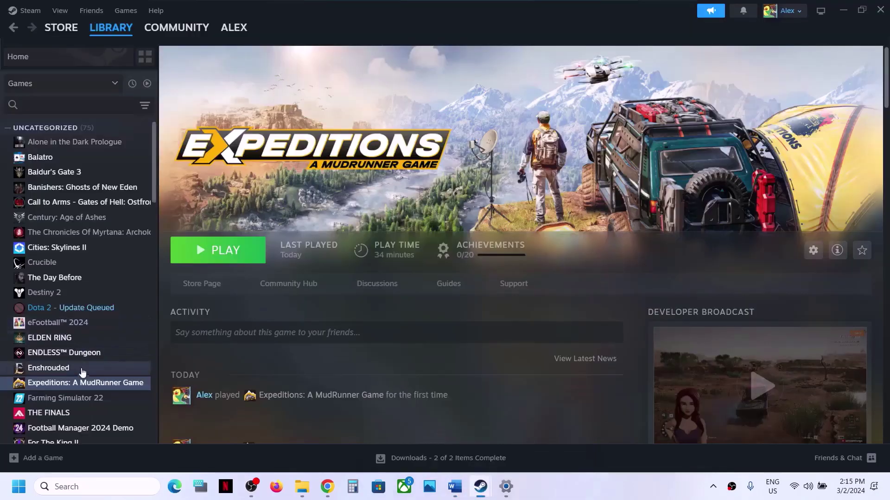
pyautogui.rightClick(109, 381)
pyautogui.click(113, 367)
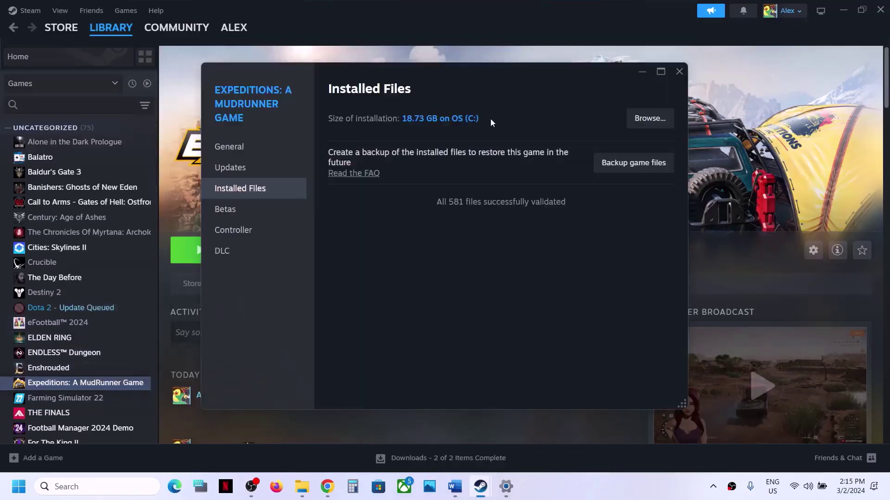
pyautogui.click(219, 148)
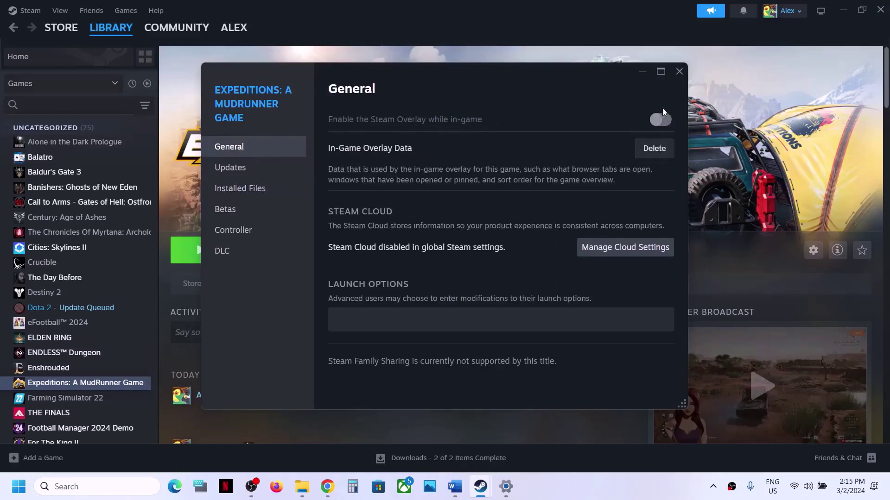
pyautogui.click(680, 71)
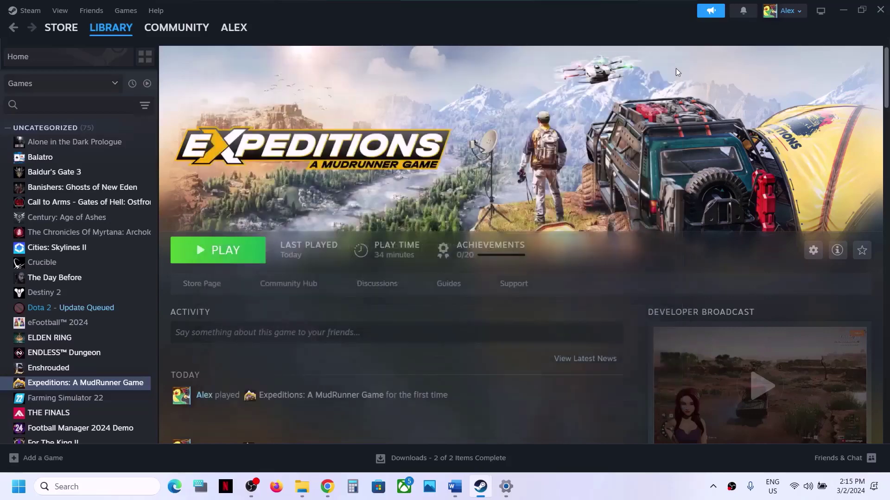
# Return to the Word guide and highlight Step 14's advice on closing overlay apps, followed by the advice on closing overclocking apps.
pyautogui.click(454, 486)
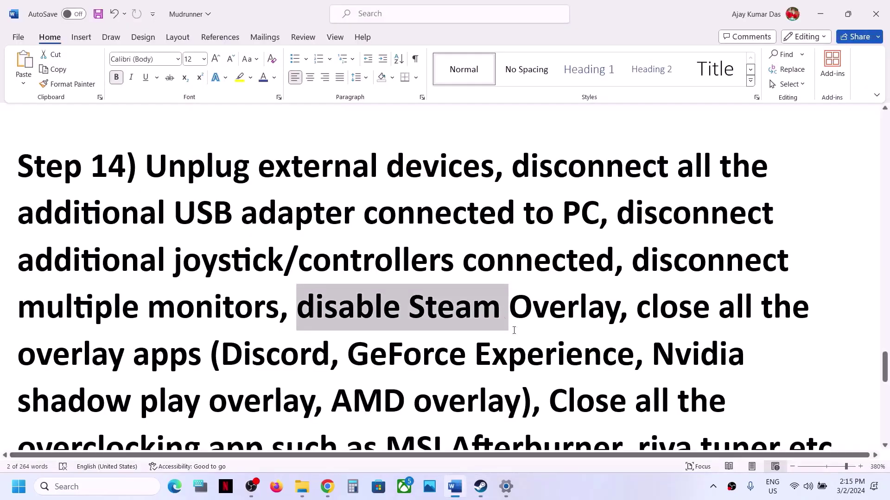
pyautogui.click(547, 308)
pyautogui.moveTo(636, 307); pyautogui.dragTo(634, 355)
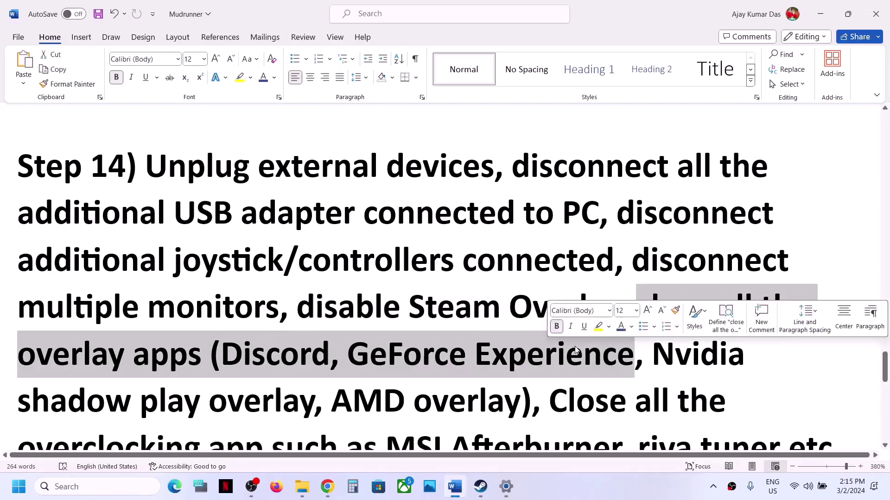
pyautogui.scroll(-5, 575, 346)
pyautogui.scroll(3, 557, 232)
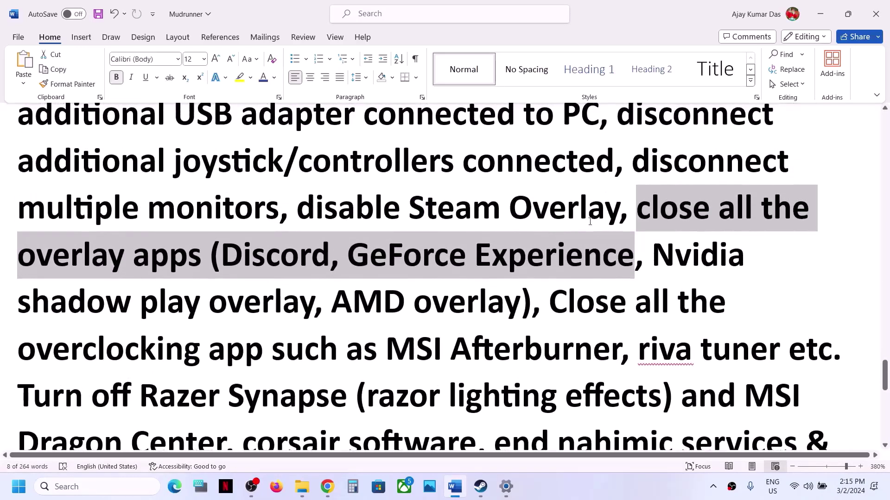
pyautogui.click(629, 202)
pyautogui.moveTo(629, 203); pyautogui.dragTo(613, 348)
pyautogui.click(551, 285)
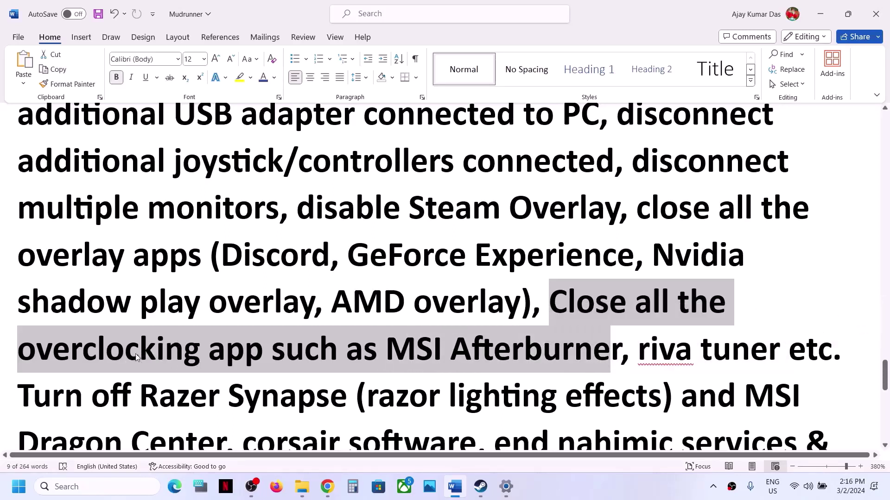
# Highlight the rest of Step 14 in turn: turning off Razer Synapse and similar software, removing the undervolt, and performing a clean boot.
pyautogui.scroll(-2, 262, 344)
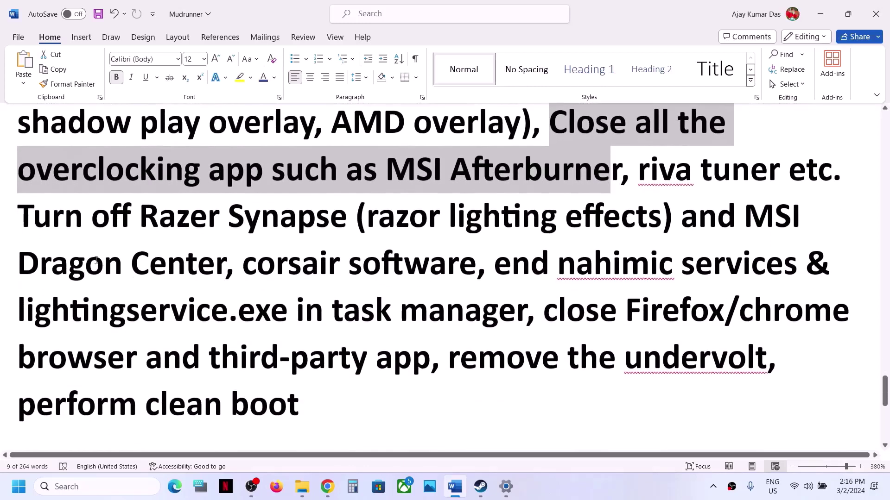
pyautogui.moveTo(23, 219); pyautogui.dragTo(390, 348)
pyautogui.moveTo(448, 359); pyautogui.dragTo(766, 361)
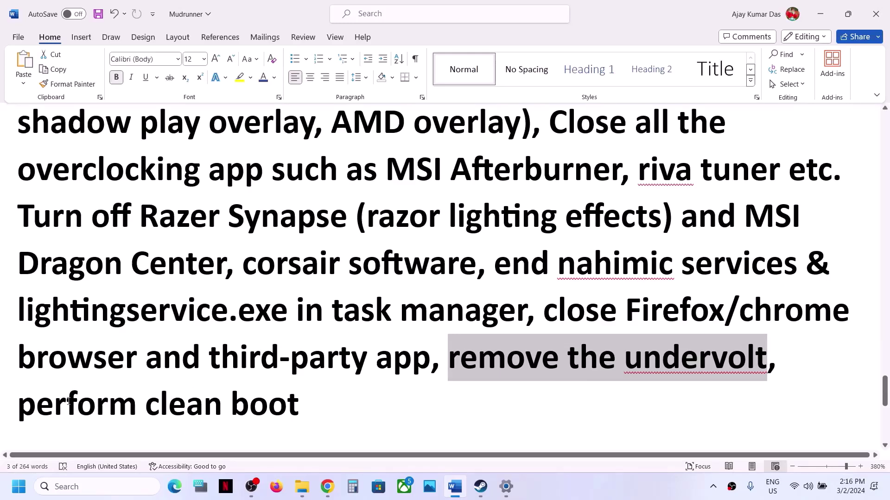
pyautogui.moveTo(68, 401); pyautogui.dragTo(220, 405)
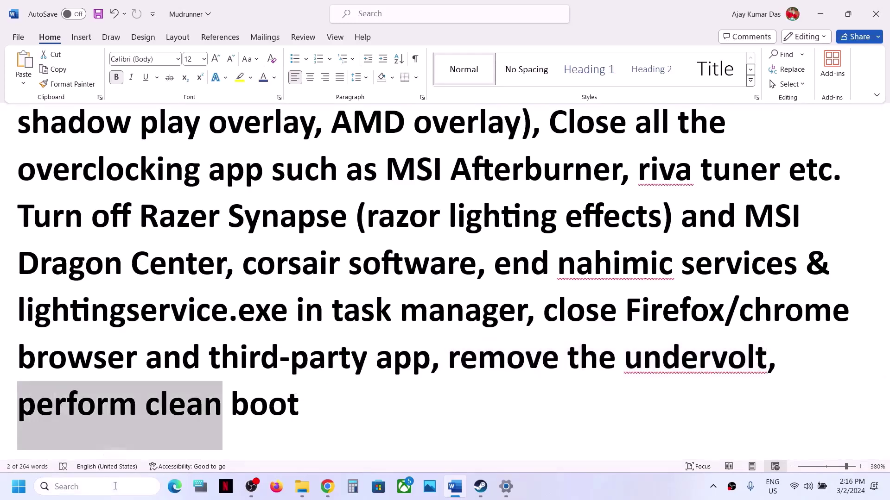
# Find and open System Configuration, hide all Microsoft services in its services list, and accept the dialog.
pyautogui.click(115, 486)
pyautogui.write('system')
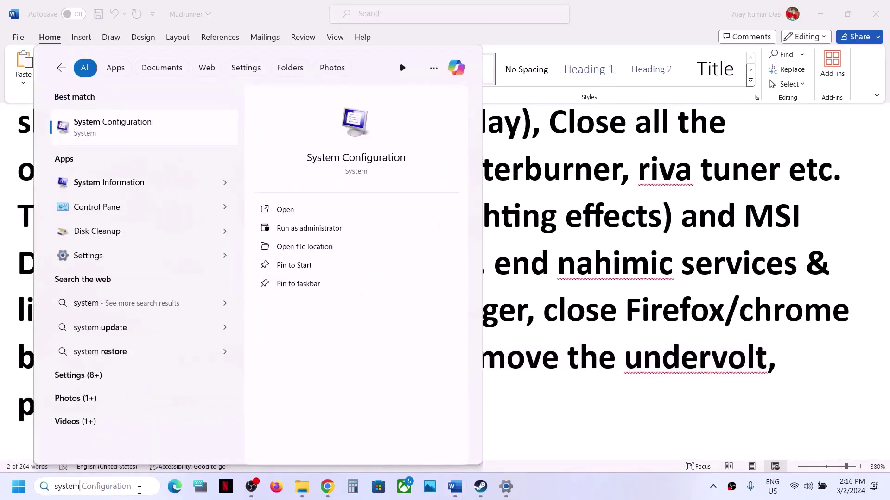
pyautogui.press('Right')
pyautogui.click(120, 123)
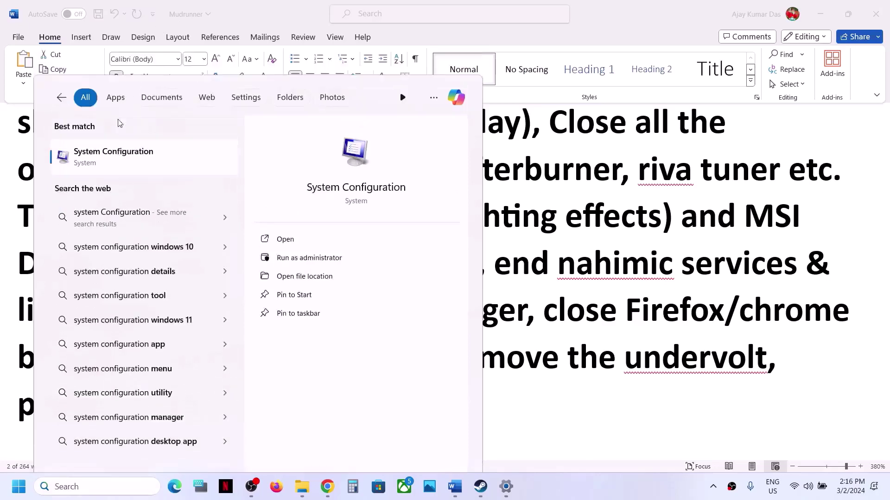
pyautogui.click(357, 153)
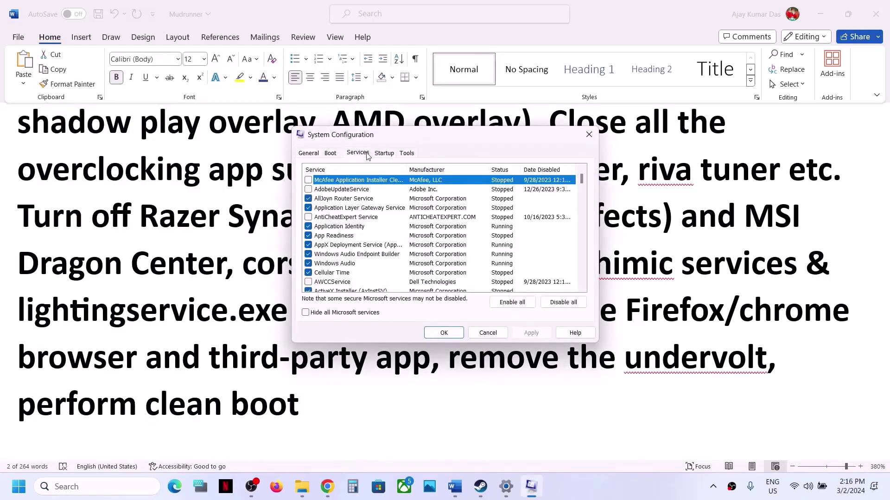
pyautogui.click(306, 313)
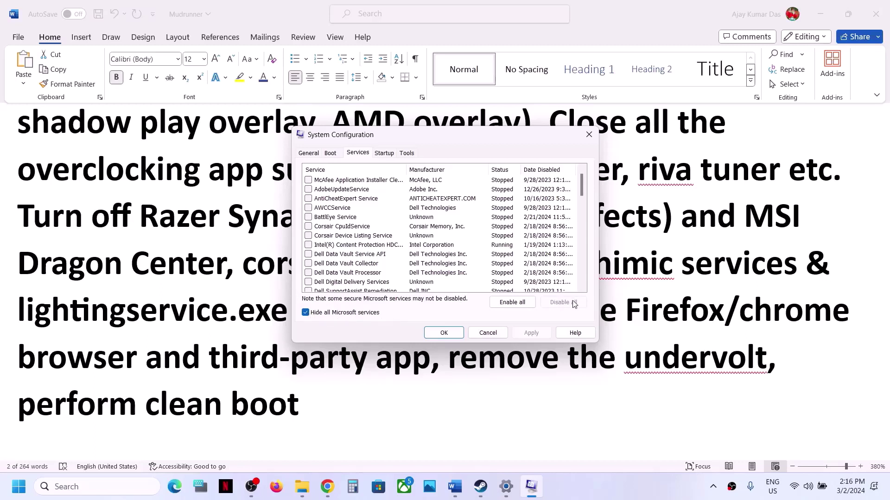
pyautogui.click(443, 333)
# Bring up Step 15 in the Word guide and highlight its advice on launching the game and avoiding Alt+Tab.
pyautogui.scroll(-6, 335, 288)
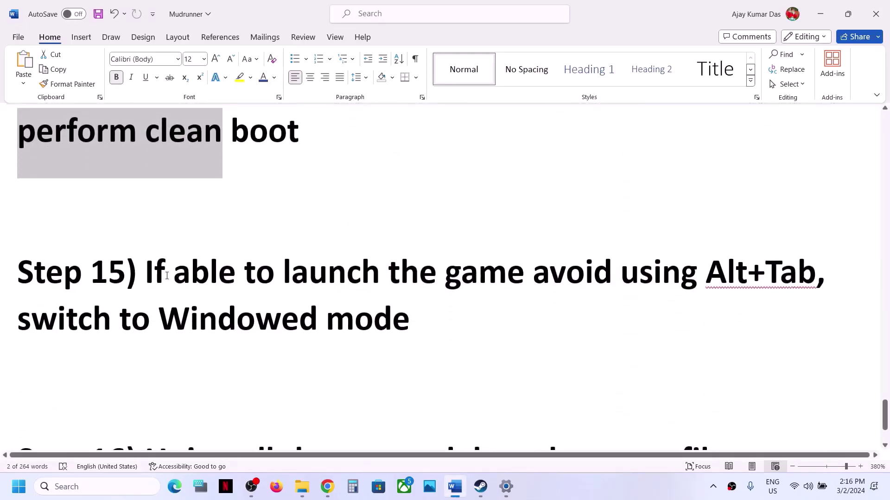
pyautogui.moveTo(153, 273); pyautogui.dragTo(542, 271)
pyautogui.click(653, 278)
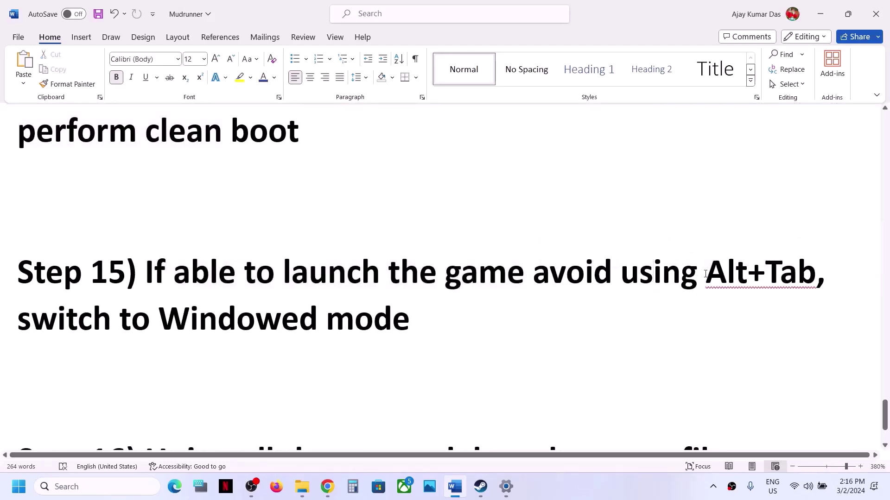
pyautogui.moveTo(706, 273); pyautogui.dragTo(805, 273)
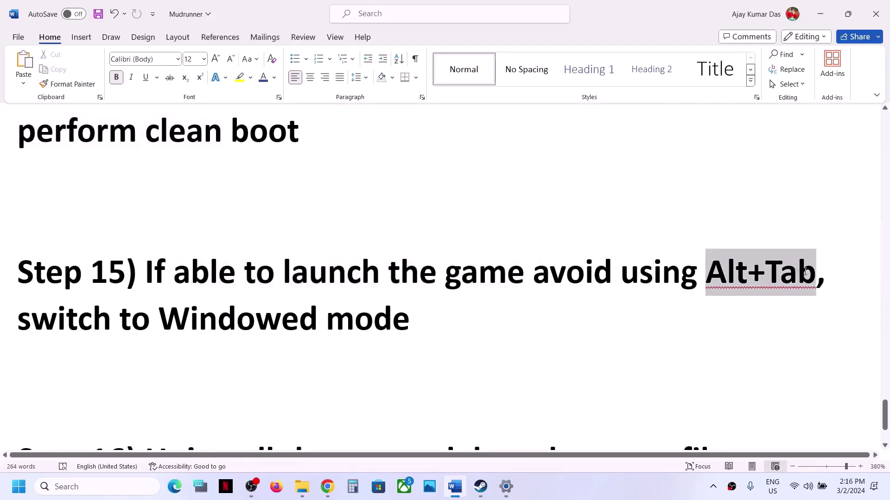